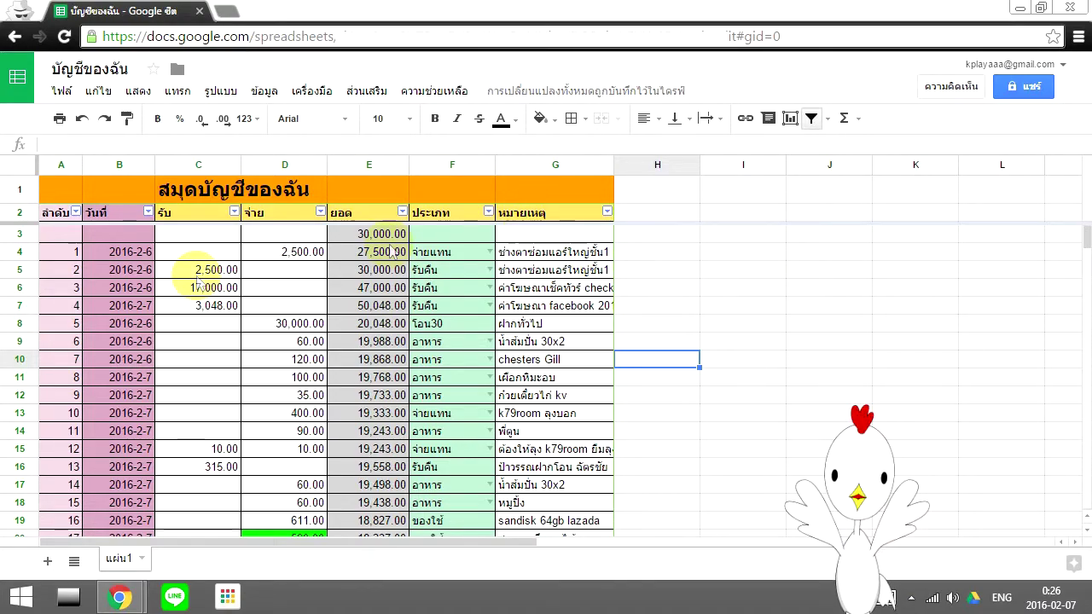
Step: Select the ledger range A2:G107, from the ลำดับ header cell down to the last entry
{"action": "left_click", "coordinate": [53, 212]}
{"action": "scroll", "coordinate": [248, 388], "scroll_direction": "down", "scroll_amount": 4}
{"action": "scroll", "coordinate": [250, 397], "scroll_direction": "down", "scroll_amount": 8}
{"action": "scroll", "coordinate": [250, 397], "scroll_direction": "down", "scroll_amount": 5}
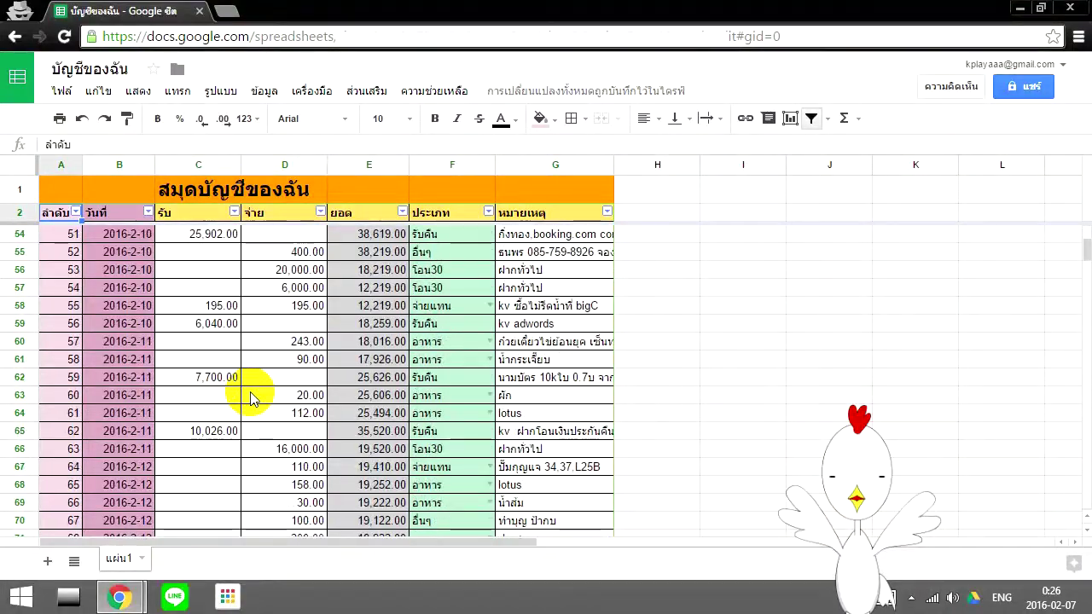
{"action": "left_click", "coordinate": [49, 213]}
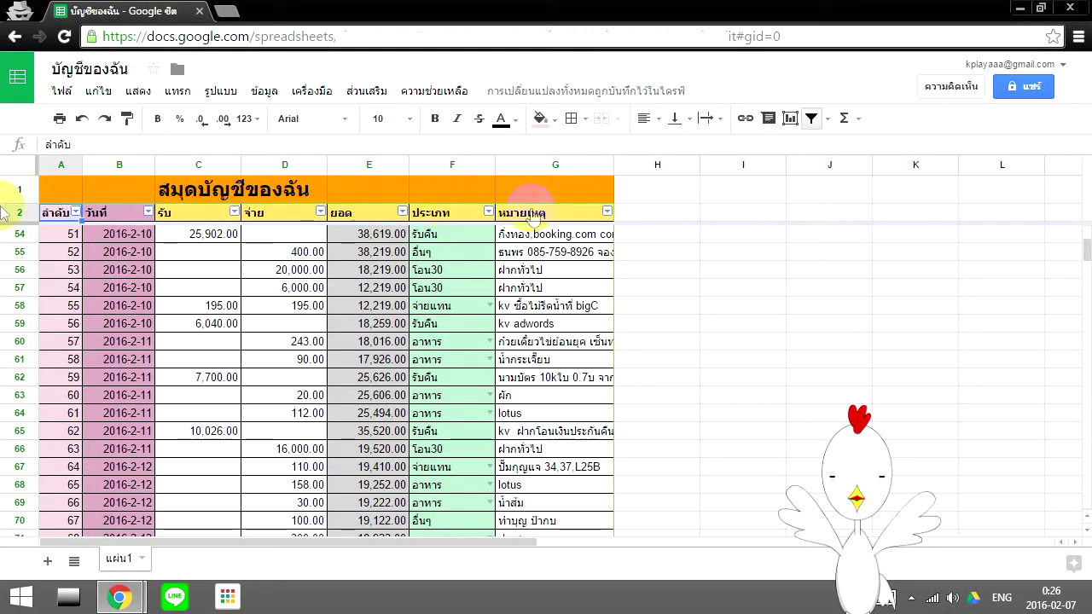
{"action": "scroll", "coordinate": [247, 439], "scroll_direction": "down", "scroll_amount": 3}
{"action": "scroll", "coordinate": [247, 435], "scroll_direction": "down", "scroll_amount": 5}
{"action": "scroll", "coordinate": [359, 460], "scroll_direction": "down", "scroll_amount": 3}
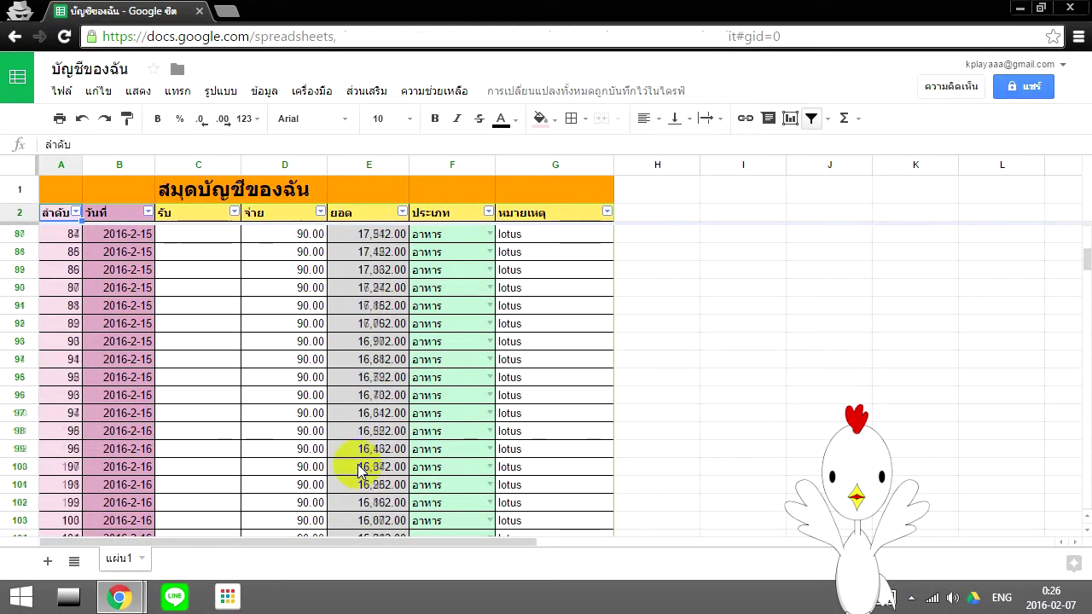
{"action": "scroll", "coordinate": [354, 475], "scroll_direction": "down", "scroll_amount": 4}
{"action": "left_click", "coordinate": [511, 379], "text": "shift"}
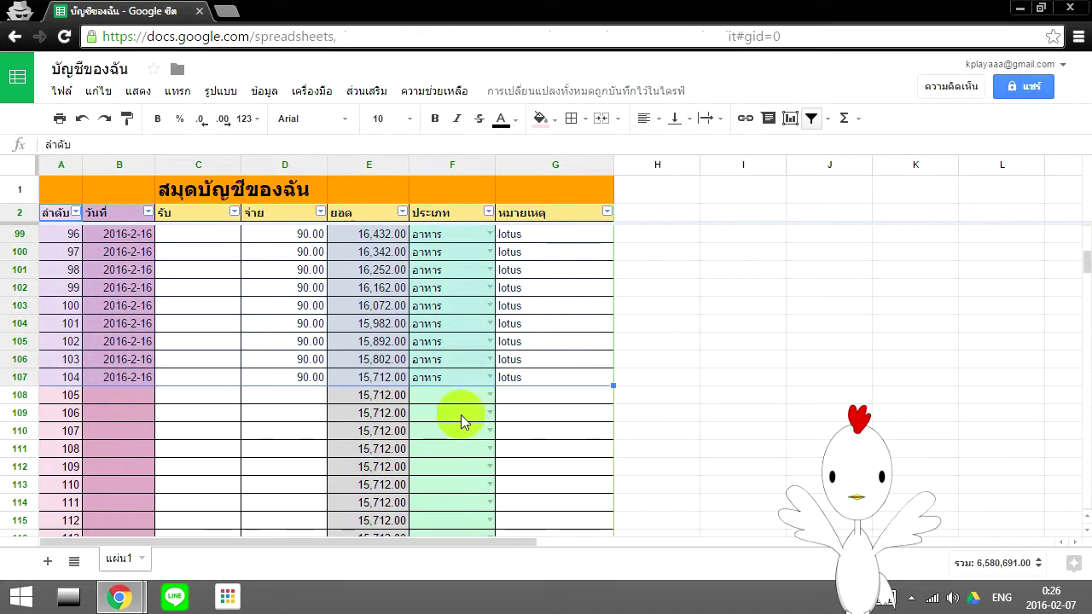
{"action": "left_click", "coordinate": [552, 411]}
{"action": "left_click", "coordinate": [57, 212]}
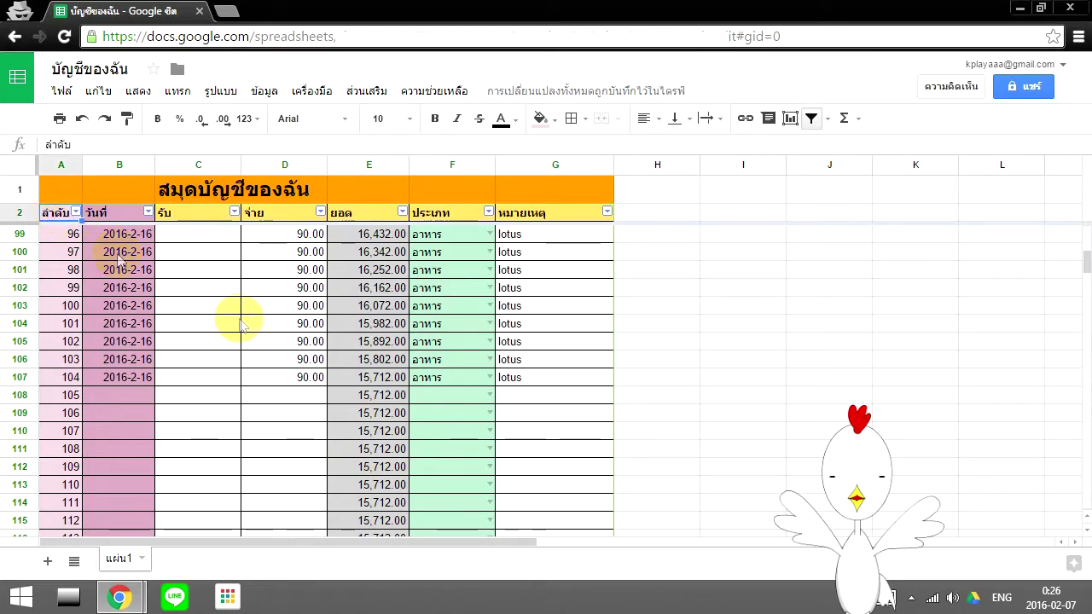
{"action": "left_click", "coordinate": [533, 376], "text": "shift"}
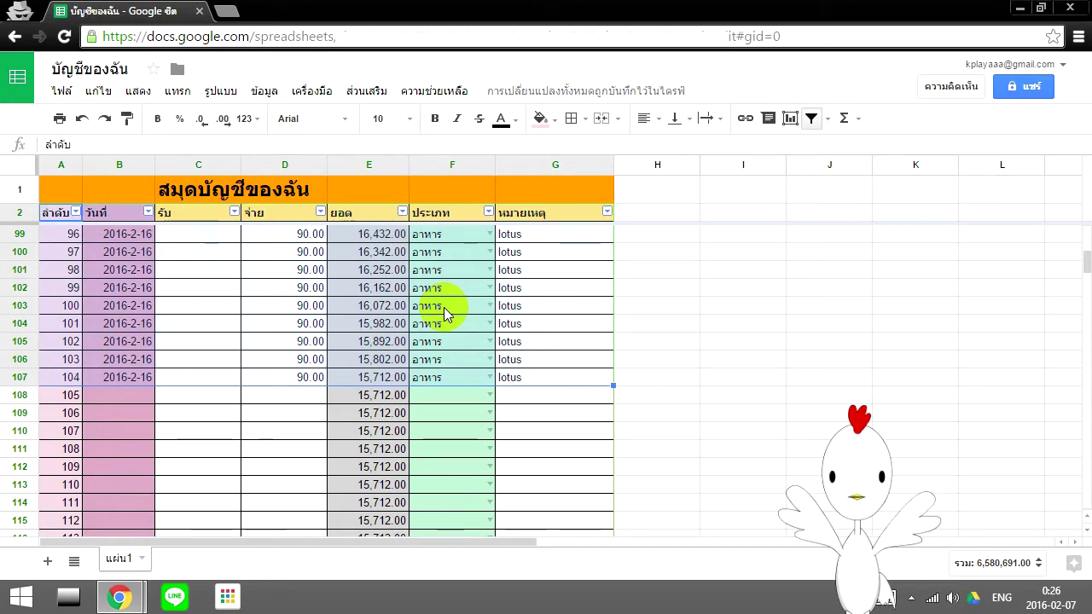
Step: Create a pivot table on a new sheet sourced from 'แผ่น1'!A2:G107
{"action": "left_click", "coordinate": [265, 92]}
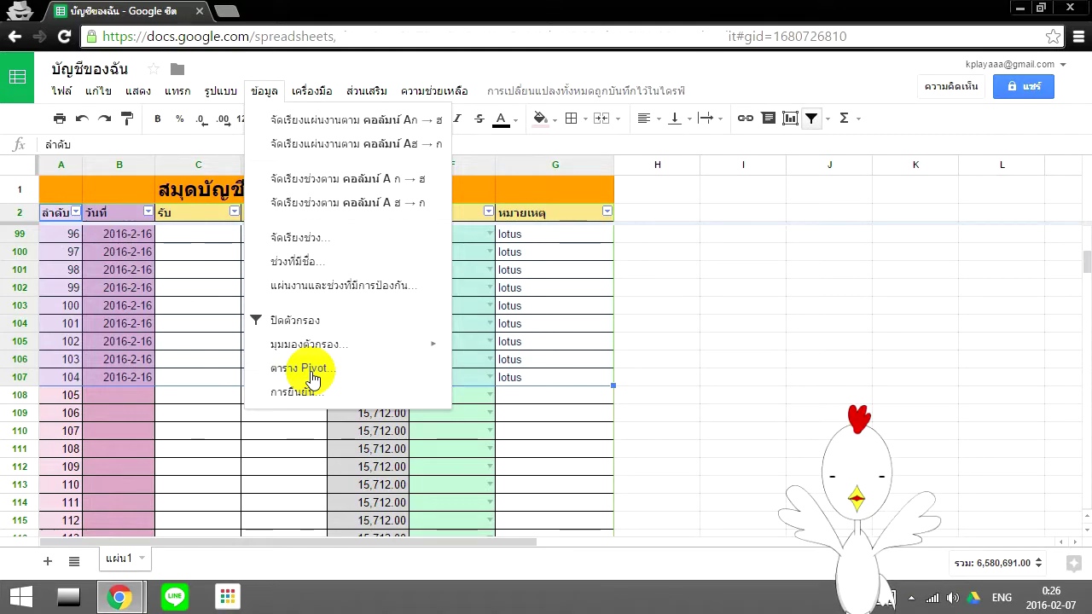
{"action": "left_click", "coordinate": [312, 378]}
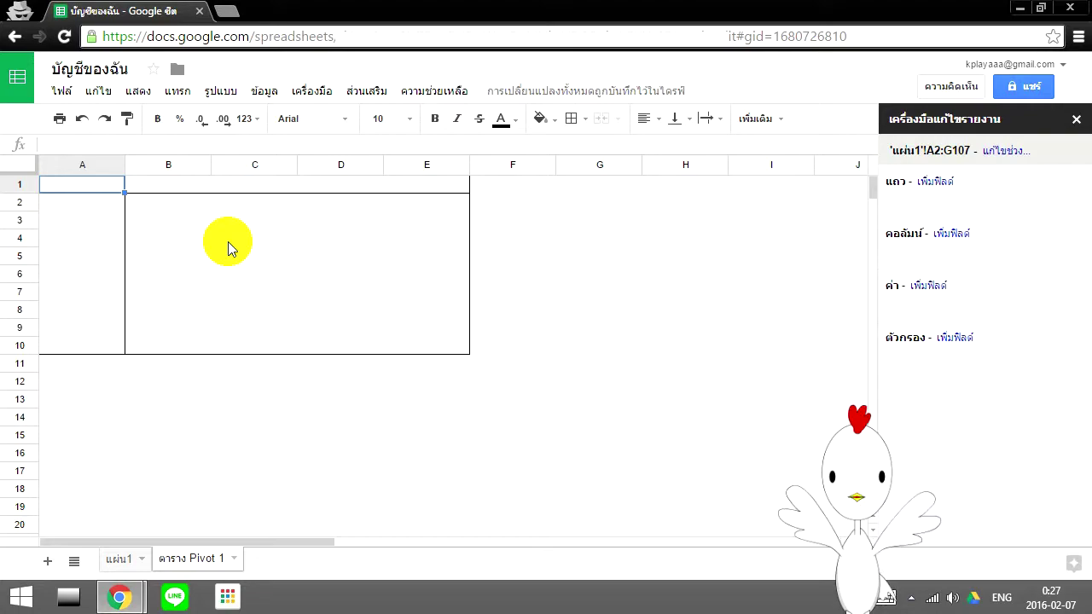
{"action": "left_click", "coordinate": [75, 203]}
{"action": "left_click", "coordinate": [44, 222]}
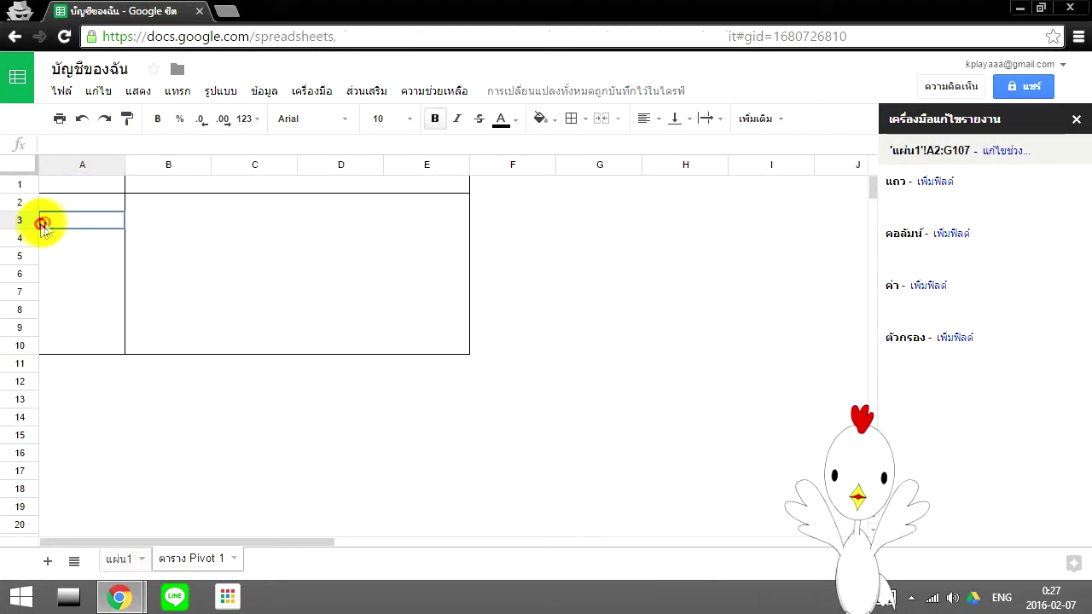
{"action": "left_click", "coordinate": [59, 239]}
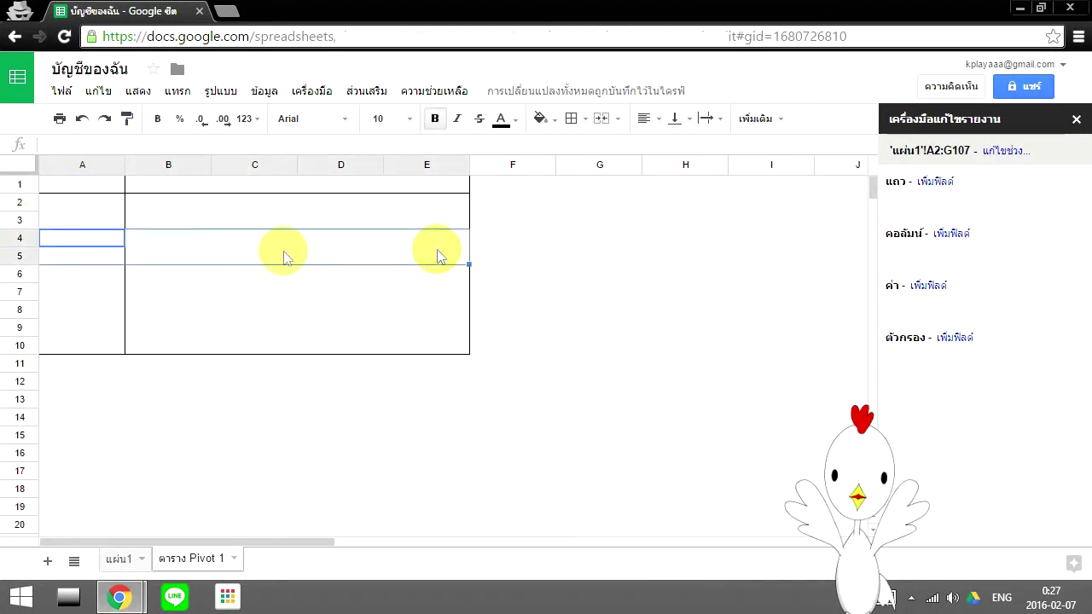
{"action": "left_click", "coordinate": [85, 260]}
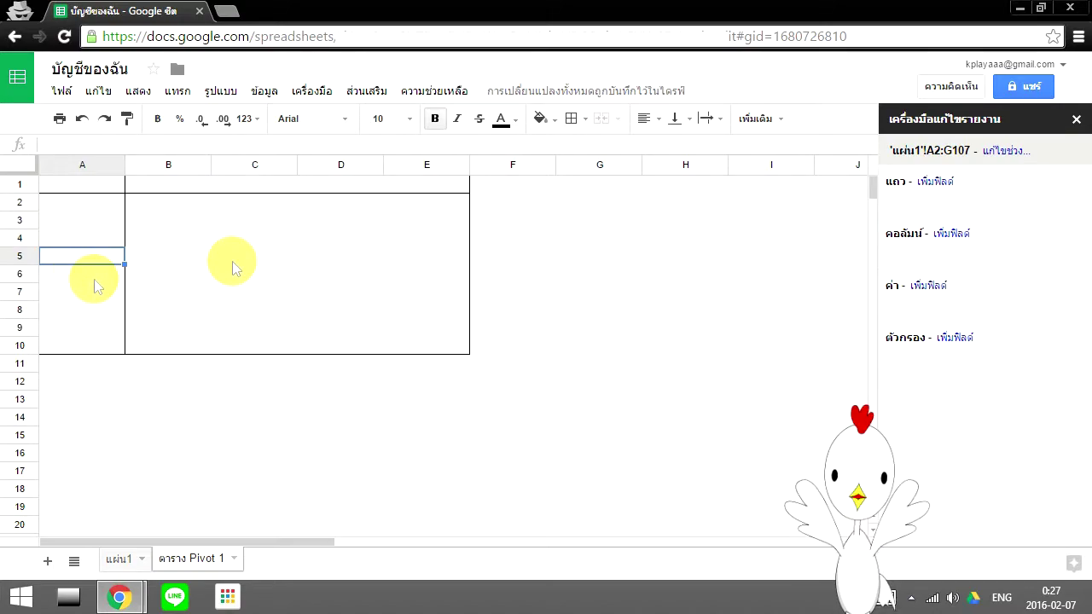
Step: Add ประเภท as the pivot row field, listing ของใช้, อาหาร, โอน30 and other categories
{"action": "left_click", "coordinate": [941, 185]}
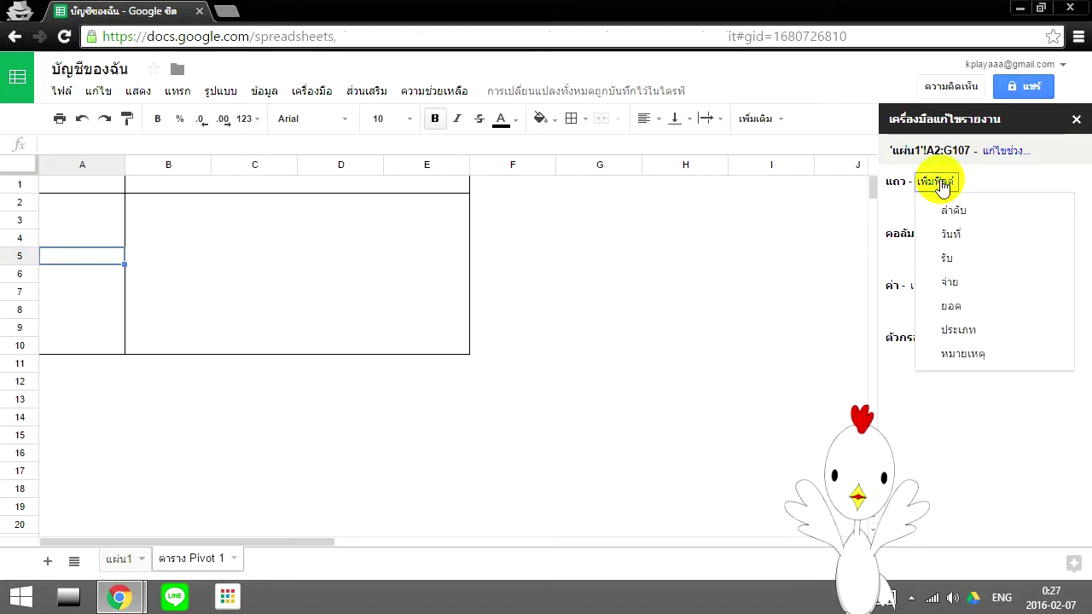
{"action": "left_click", "coordinate": [960, 329]}
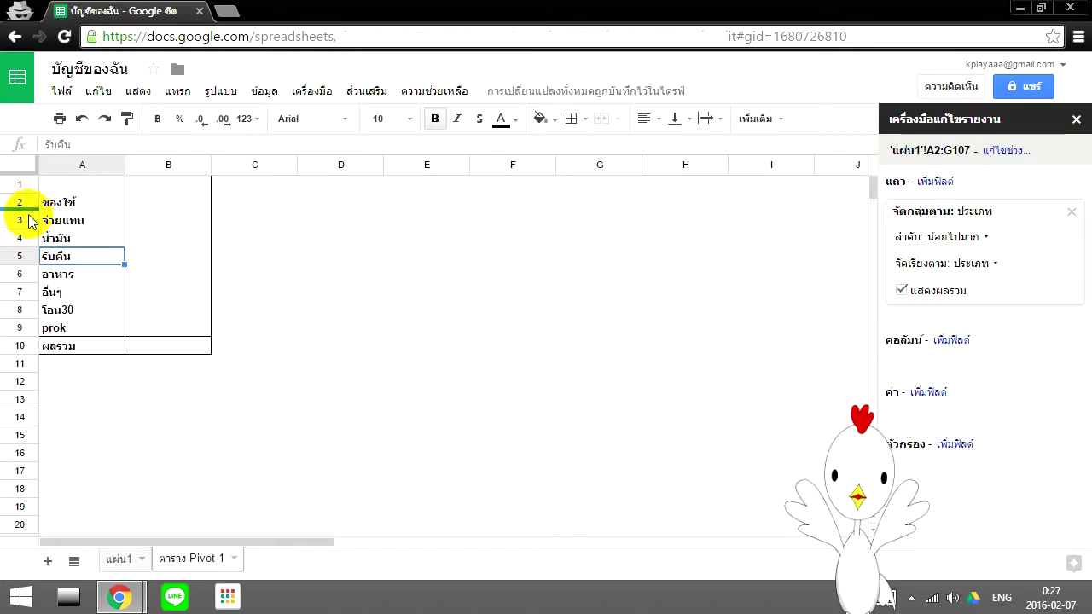
{"action": "left_click", "coordinate": [86, 223]}
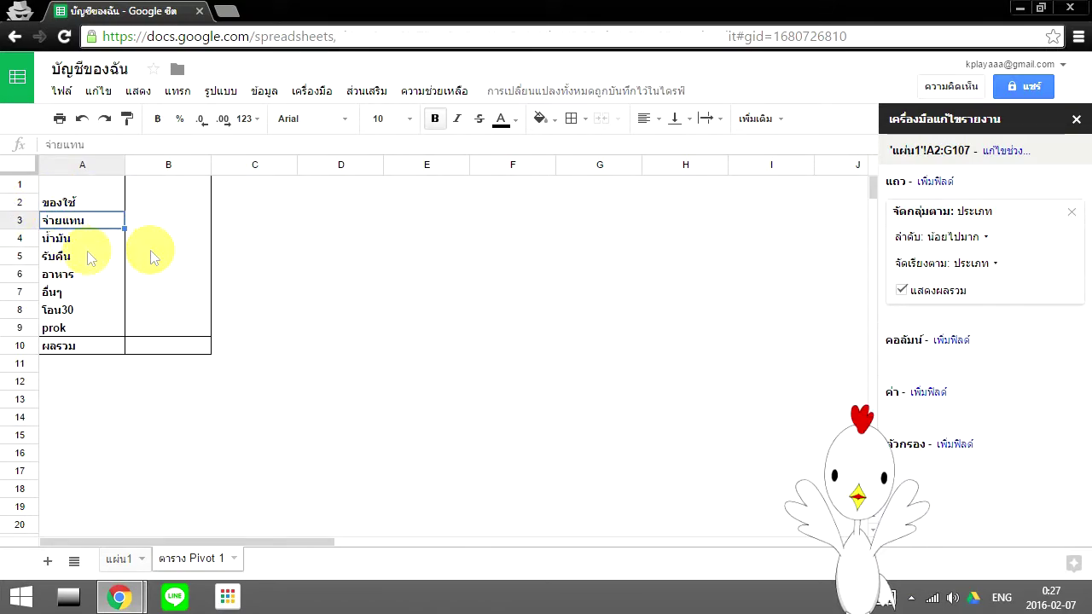
Step: Add จ่าย as a SUM value and check the ของใช้ total of 1,316.00
{"action": "left_click", "coordinate": [936, 395]}
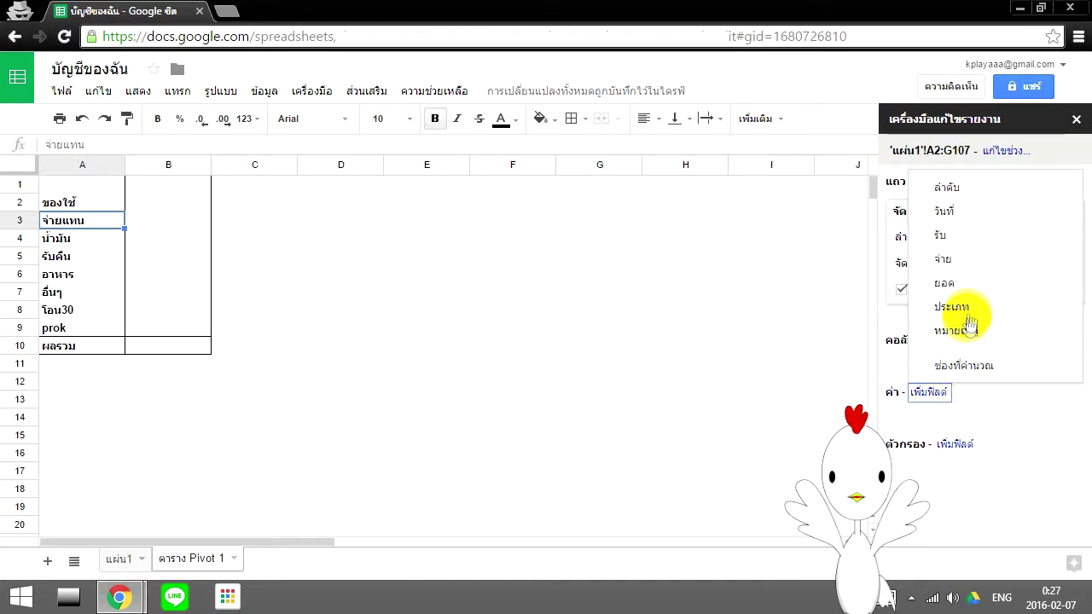
{"action": "left_click", "coordinate": [987, 267]}
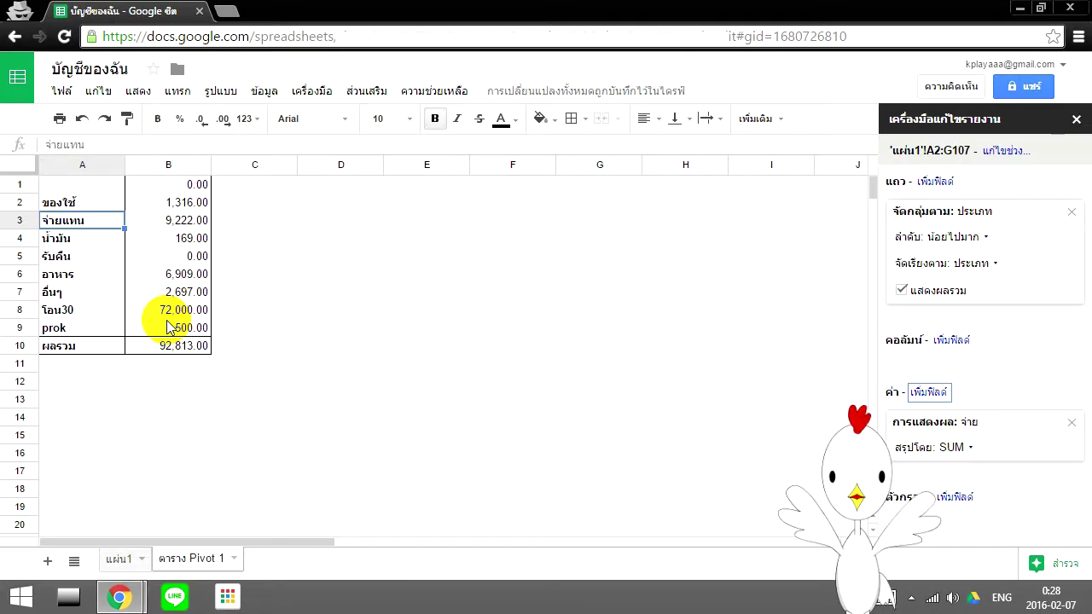
{"action": "left_click", "coordinate": [69, 203]}
{"action": "left_click", "coordinate": [163, 202]}
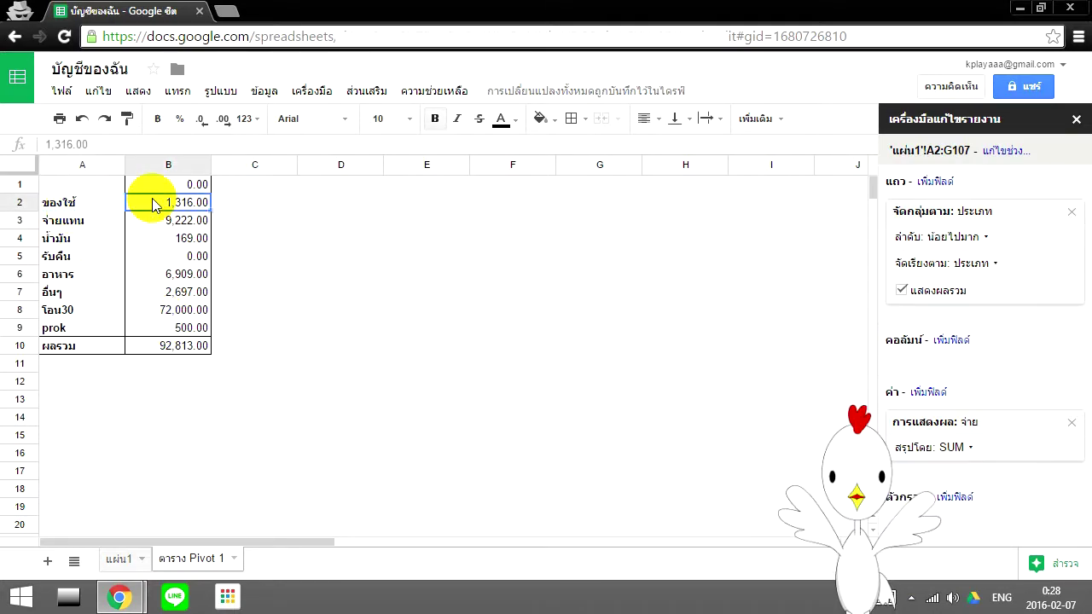
{"action": "left_click", "coordinate": [67, 204]}
{"action": "left_click", "coordinate": [179, 205]}
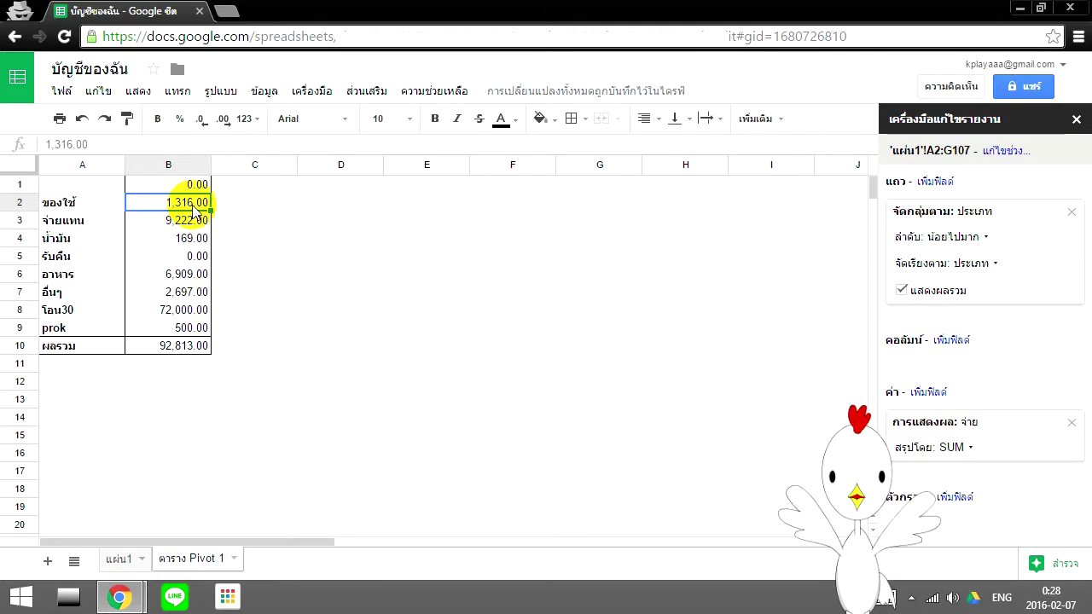
Step: Check the น้ำมัน total of 169.00 and the prok total of 500.00
{"action": "left_click", "coordinate": [176, 242]}
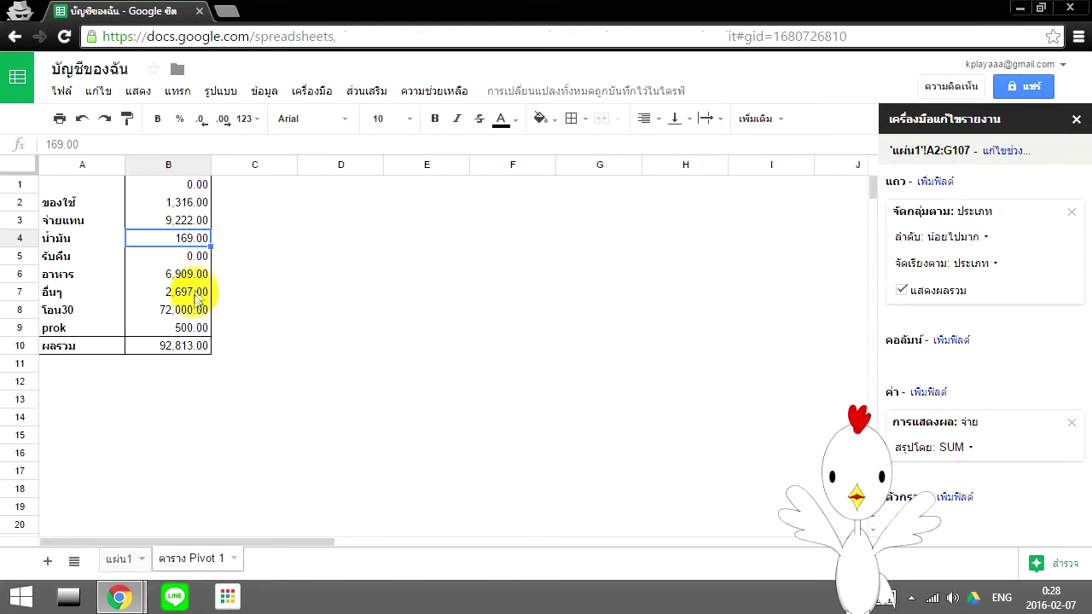
{"action": "left_click", "coordinate": [179, 330]}
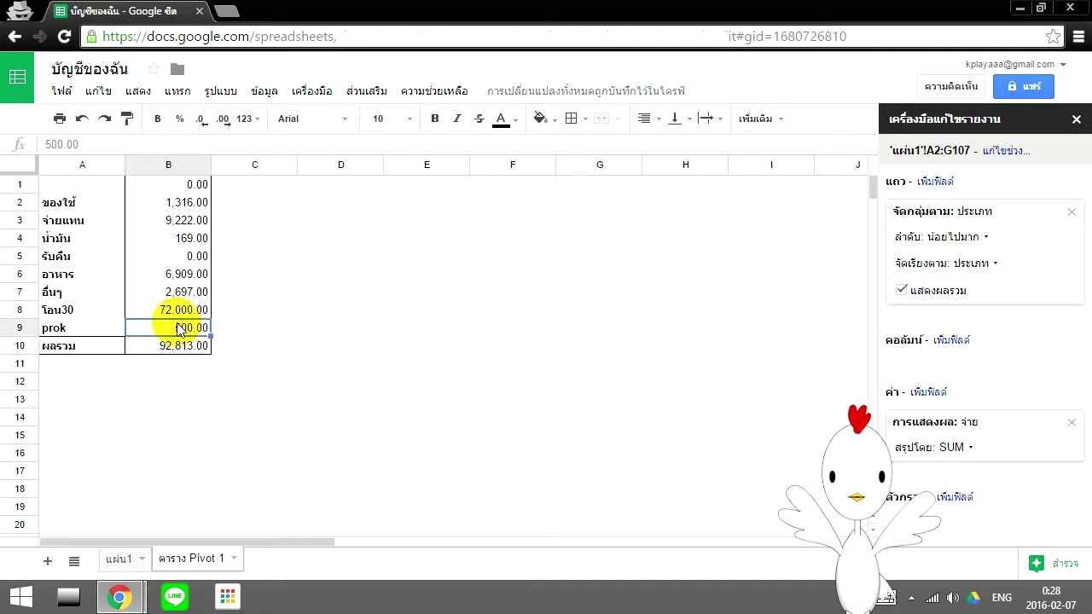
{"action": "left_click", "coordinate": [192, 239]}
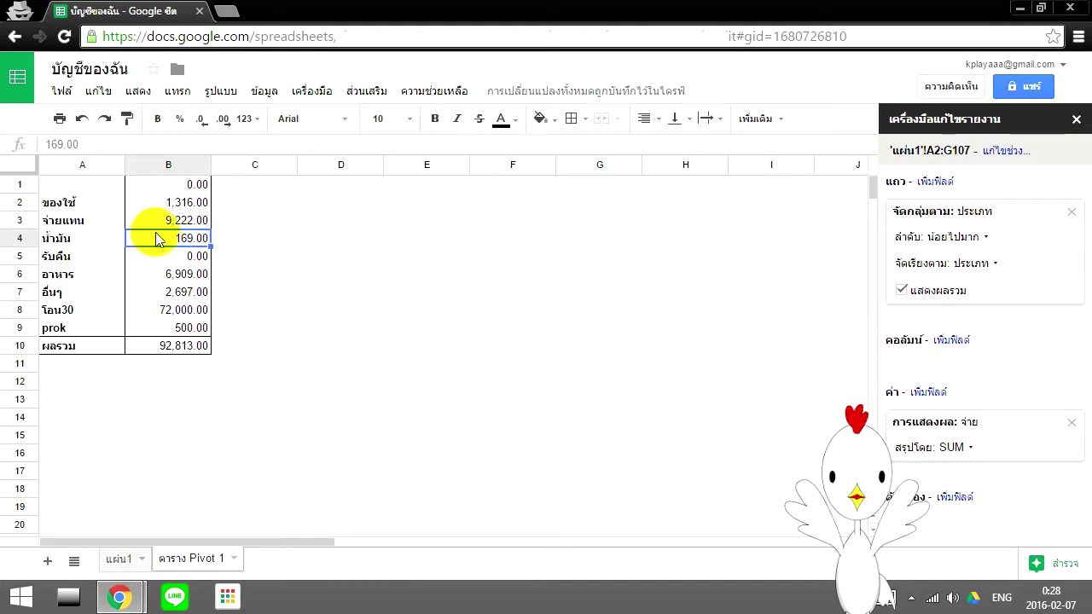
{"action": "left_click_drag", "start_coordinate": [60, 239], "coordinate": [204, 238]}
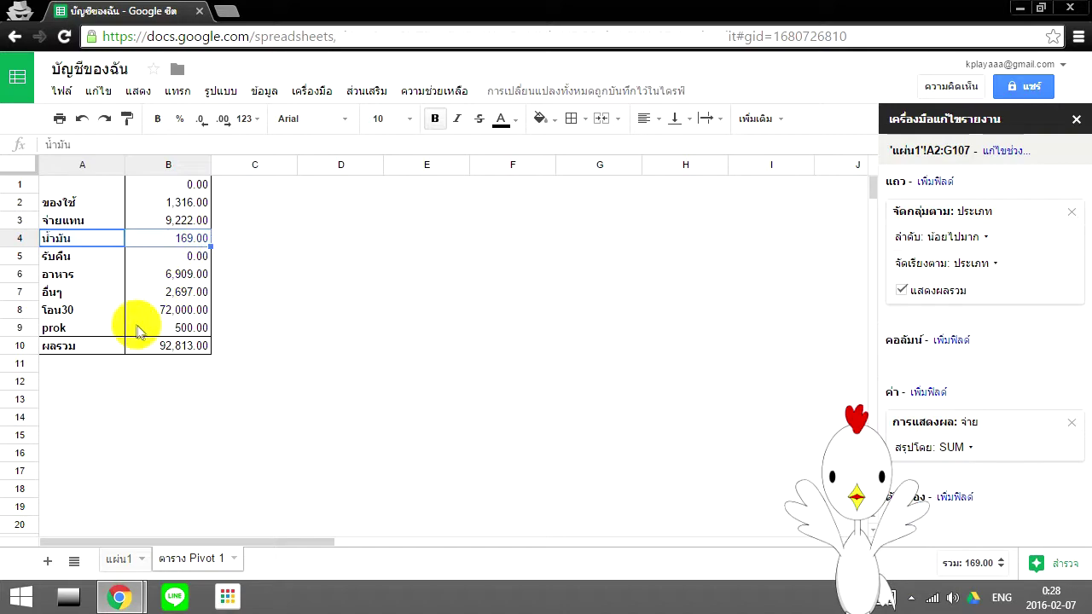
{"action": "left_click", "coordinate": [198, 334]}
{"action": "left_click_drag", "start_coordinate": [75, 238], "coordinate": [199, 248]}
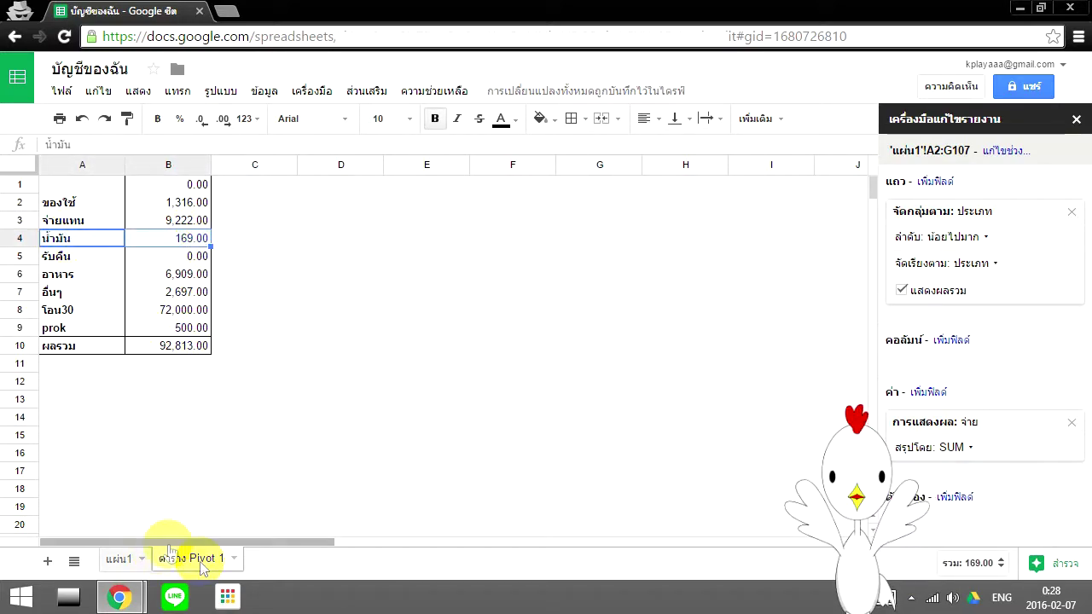
{"action": "left_click", "coordinate": [118, 562]}
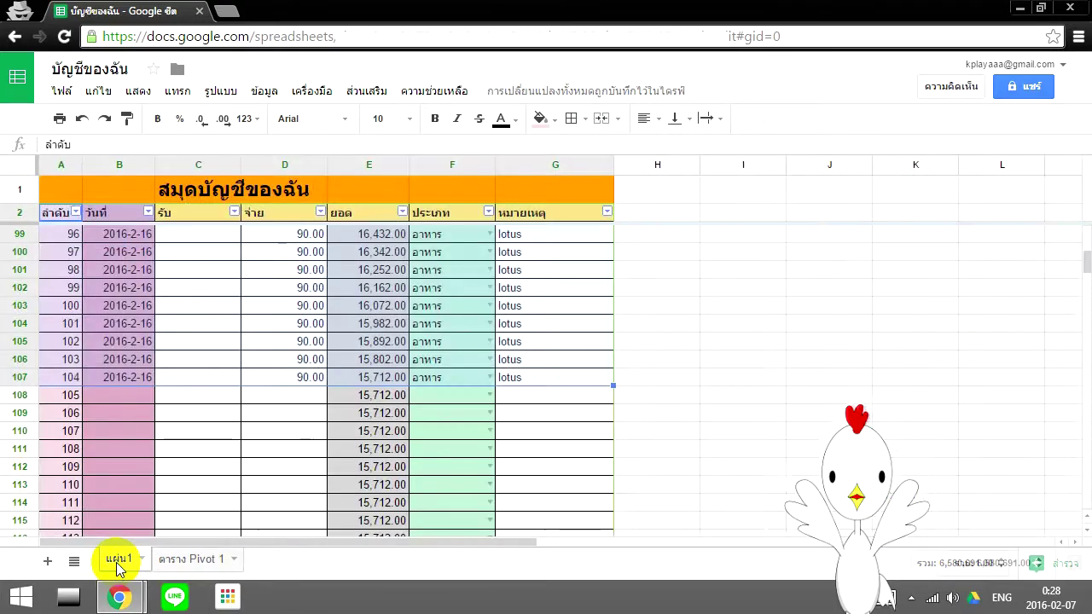
{"action": "left_click", "coordinate": [429, 271]}
{"action": "scroll", "coordinate": [429, 271], "scroll_direction": "up", "scroll_amount": 3}
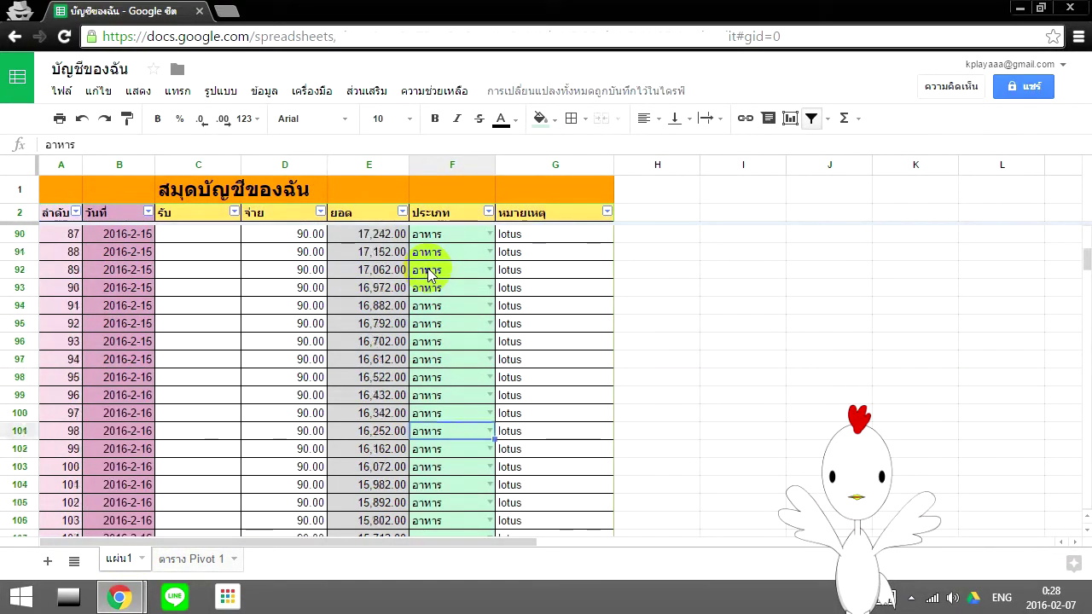
{"action": "scroll", "coordinate": [429, 271], "scroll_direction": "up", "scroll_amount": 6}
{"action": "scroll", "coordinate": [435, 256], "scroll_direction": "up", "scroll_amount": 2}
{"action": "left_click", "coordinate": [488, 212]}
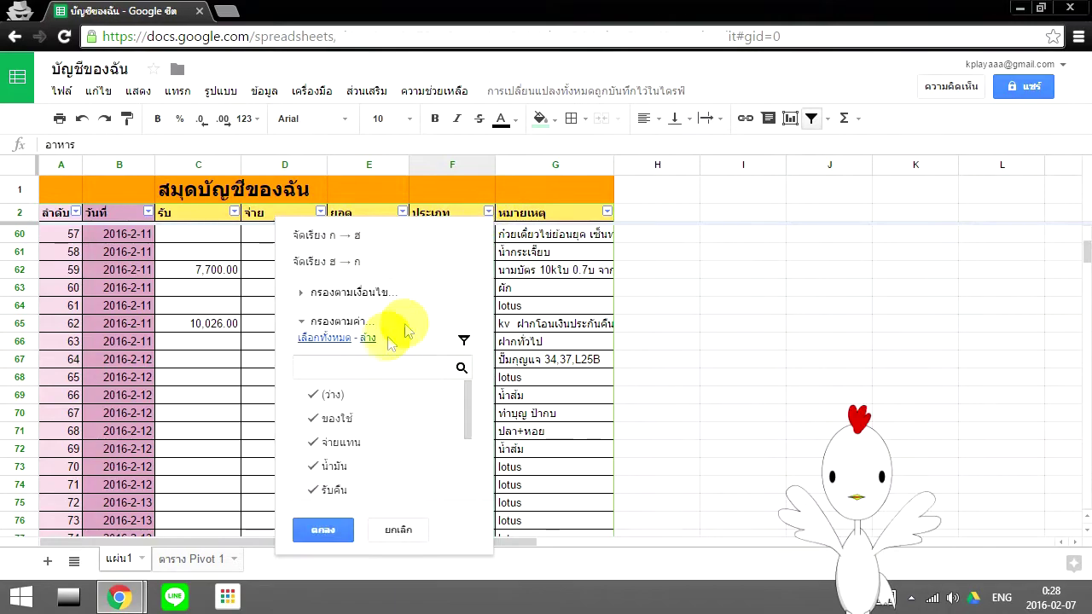
{"action": "key", "text": "grave"}
{"action": "type", "text": "น้ำ"}
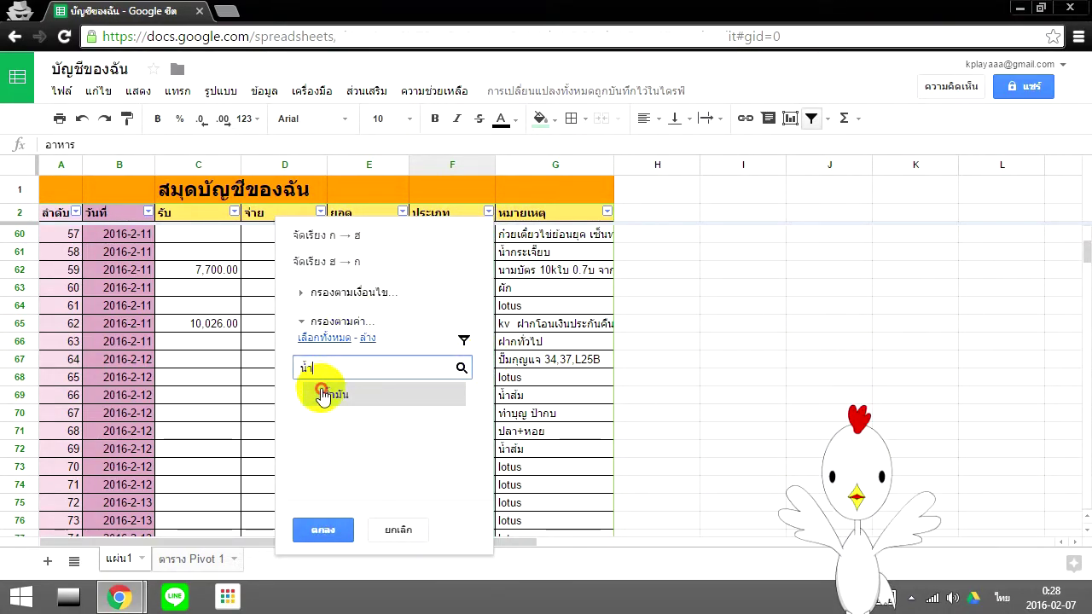
{"action": "left_click", "coordinate": [329, 394]}
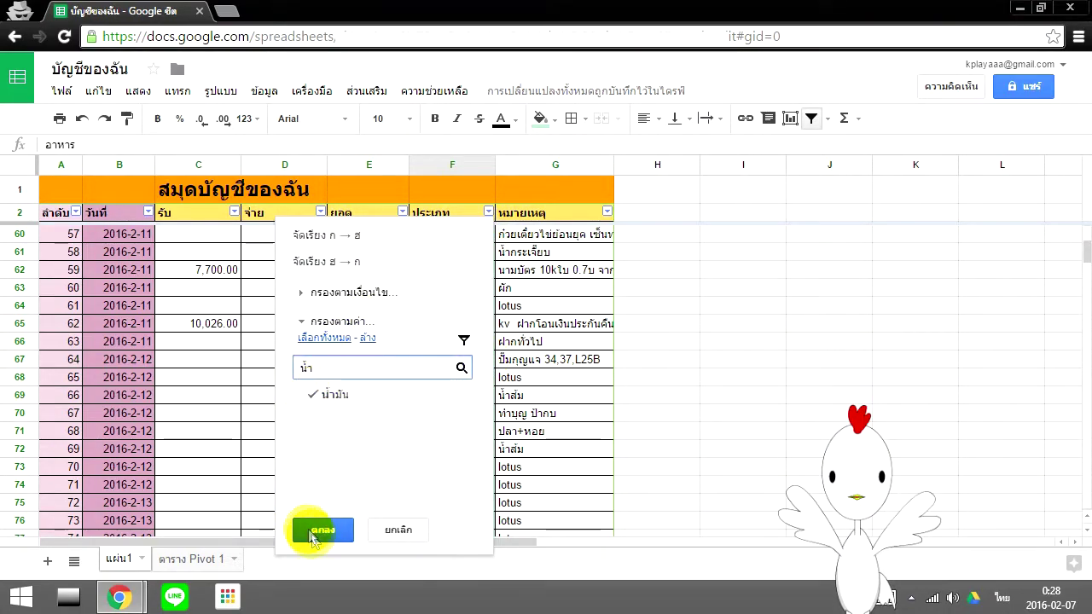
{"action": "left_click", "coordinate": [323, 529]}
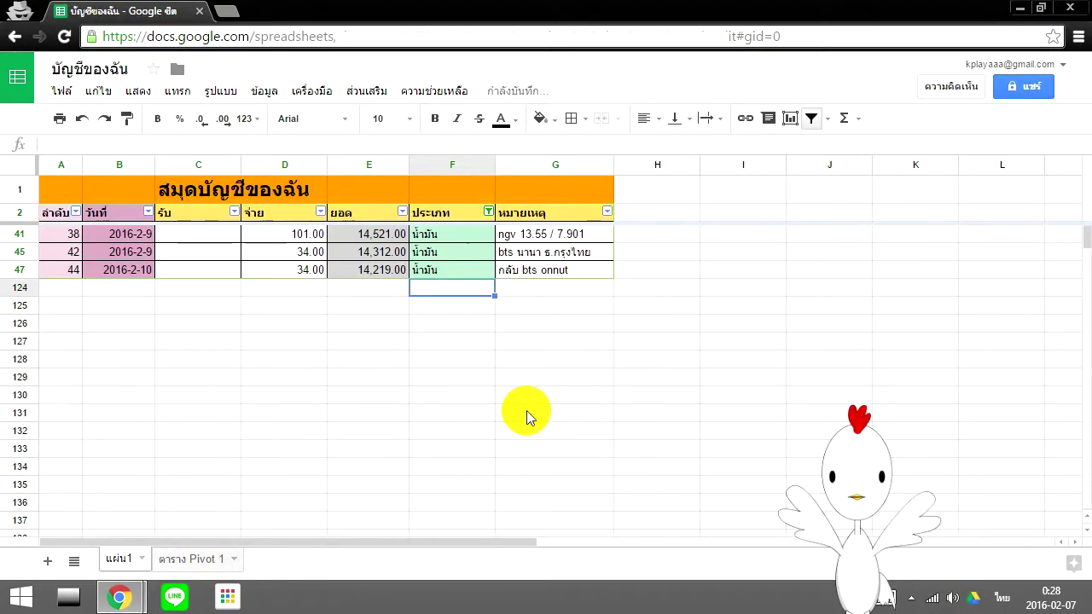
{"action": "left_click", "coordinate": [721, 252]}
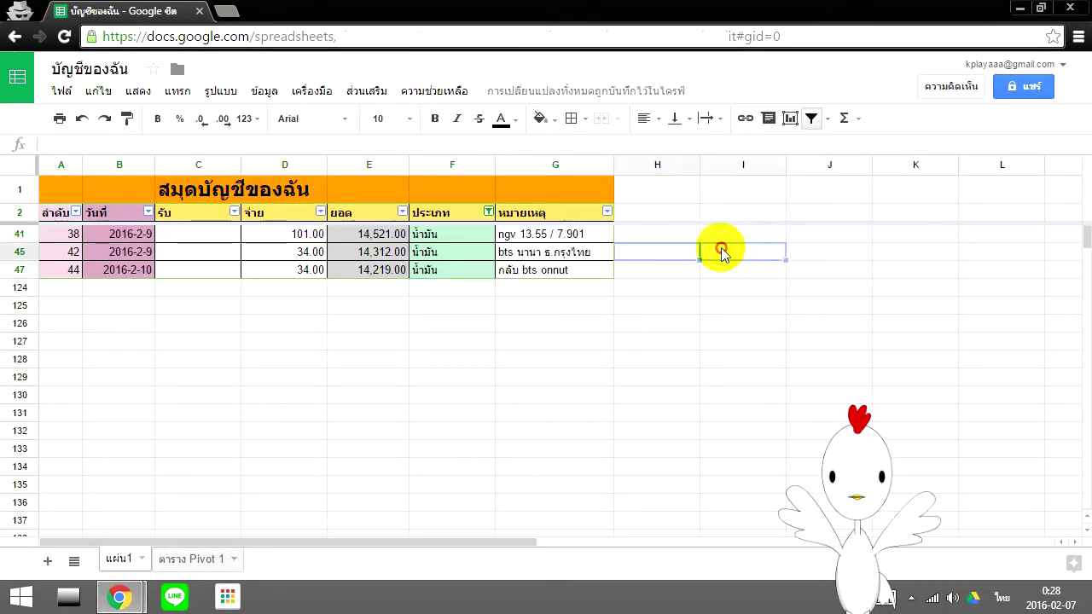
{"action": "type", "text": "="}
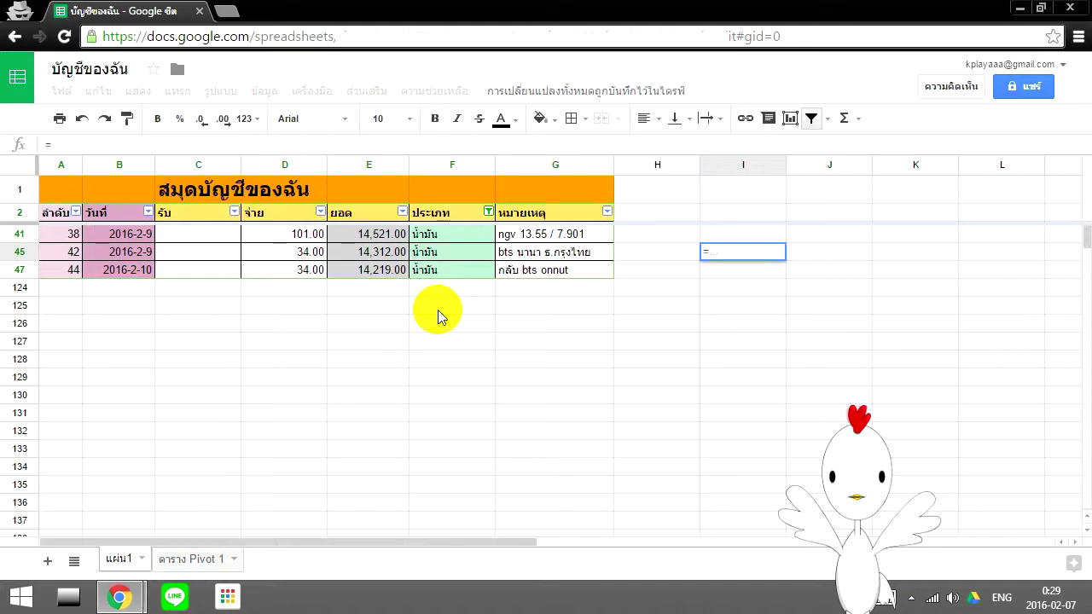
{"action": "left_click", "coordinate": [312, 269]}
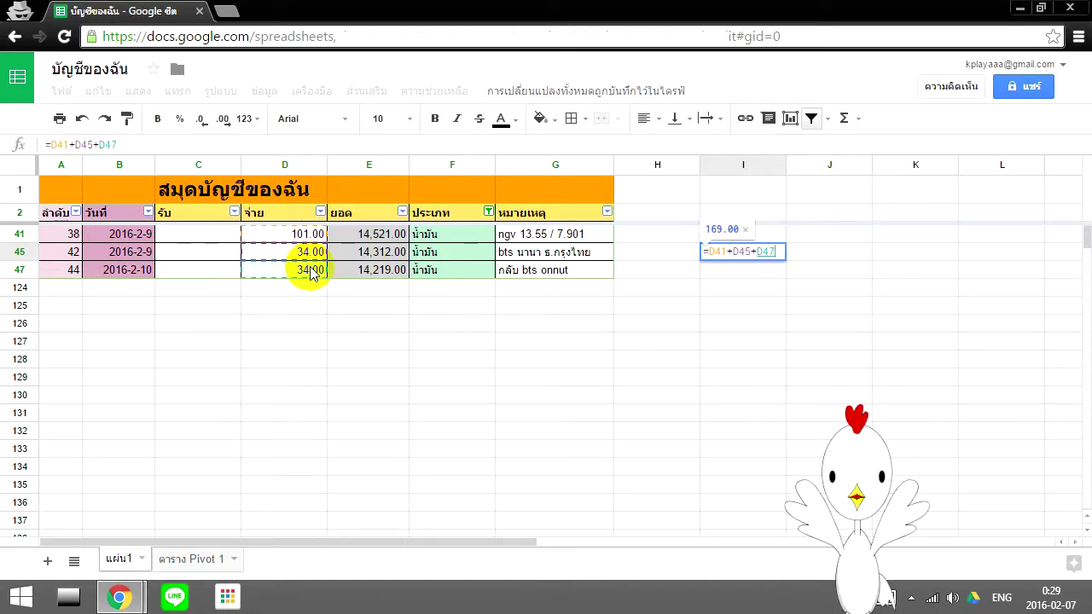
{"action": "key", "text": "Return"}
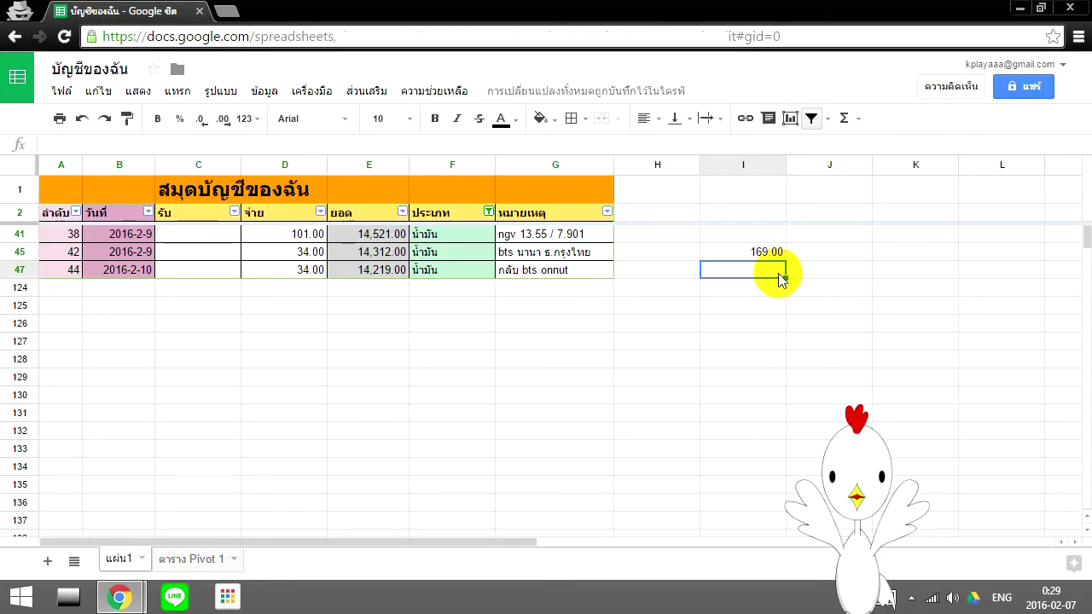
{"action": "left_click", "coordinate": [762, 256]}
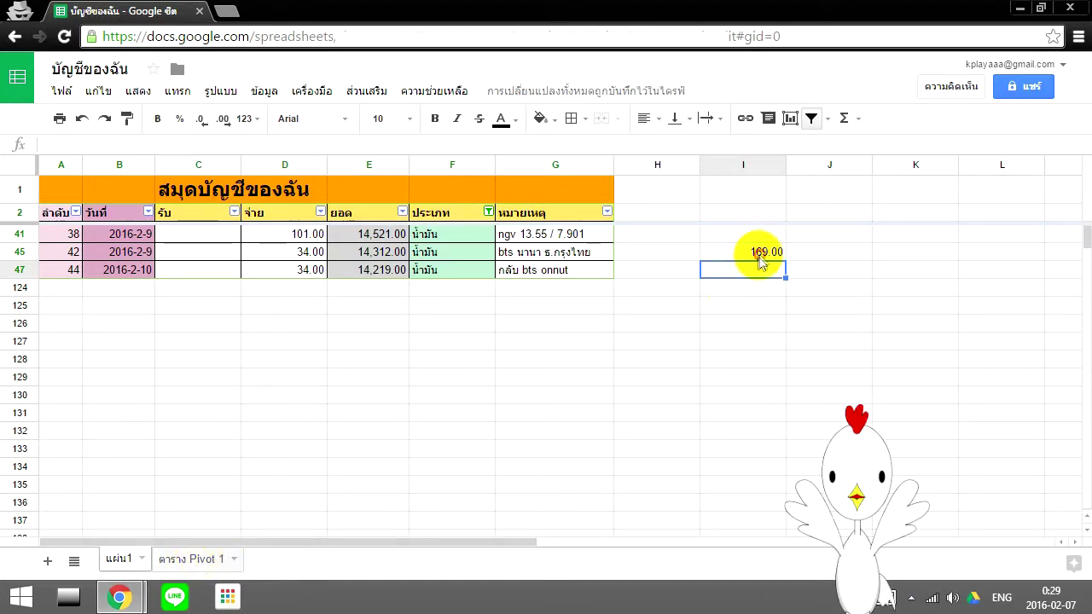
Step: Change the D45 fuel expense from 34.00 to 35.00 and recheck the pivot's fuel total
{"action": "left_click", "coordinate": [193, 560]}
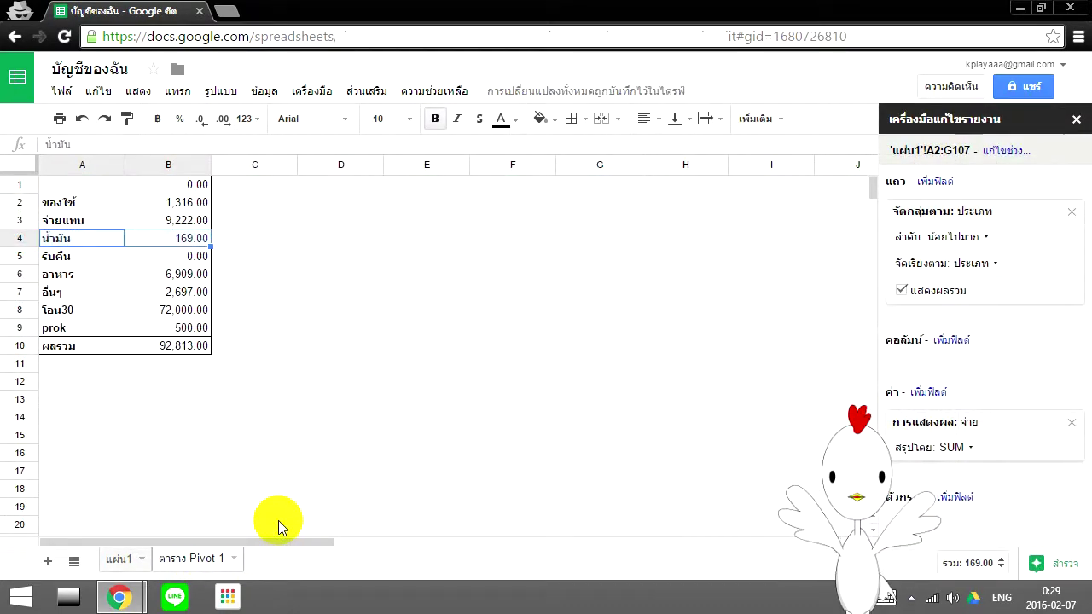
{"action": "left_click", "coordinate": [189, 241]}
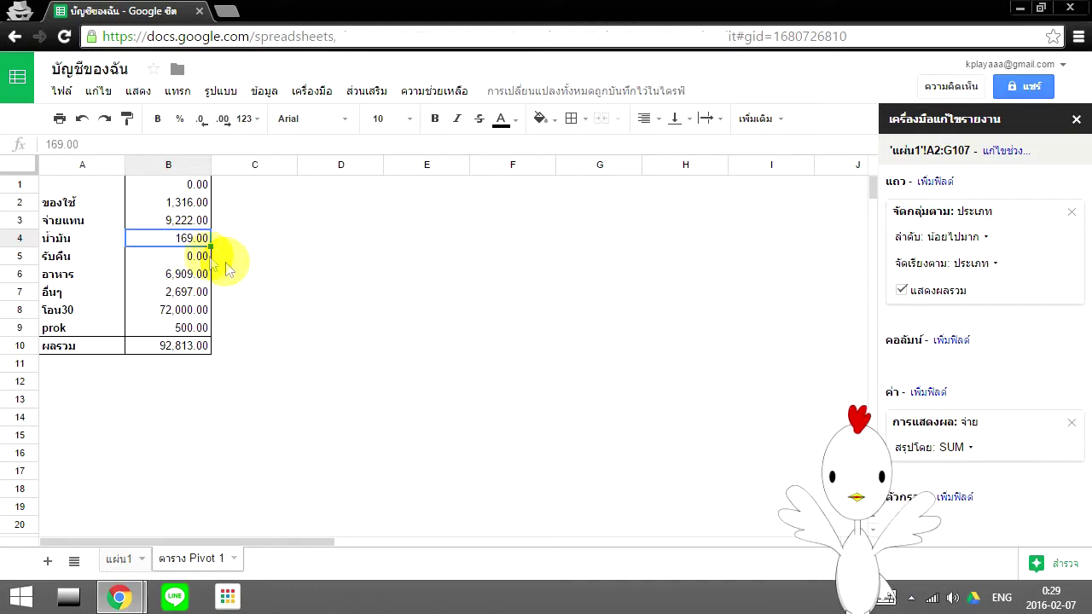
{"action": "left_click", "coordinate": [128, 559]}
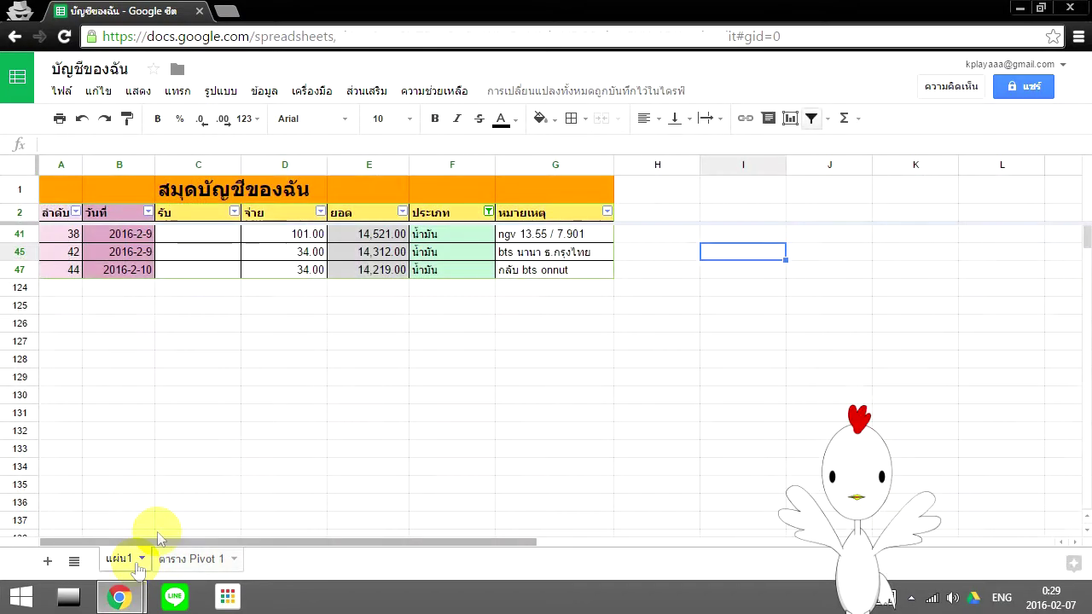
{"action": "left_click", "coordinate": [293, 256]}
{"action": "type", "text": "35"}
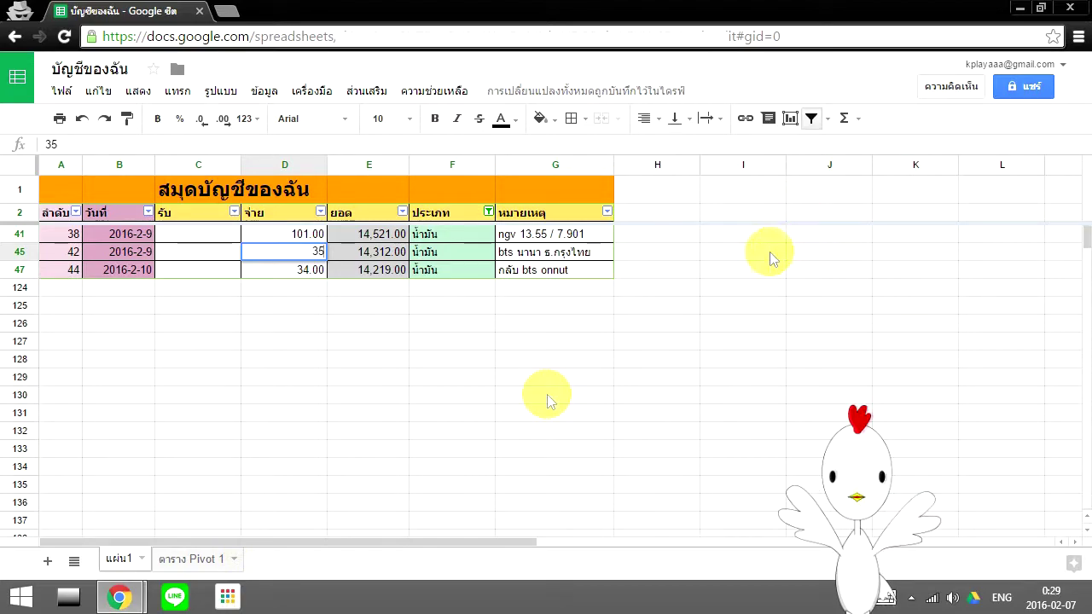
{"action": "key", "text": "Return"}
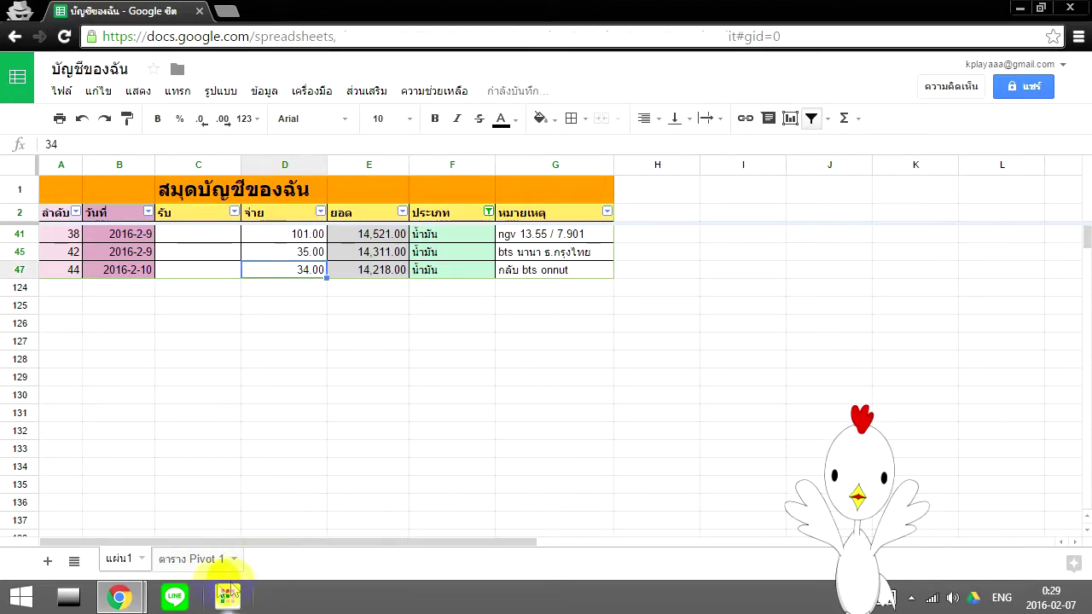
{"action": "left_click", "coordinate": [195, 559]}
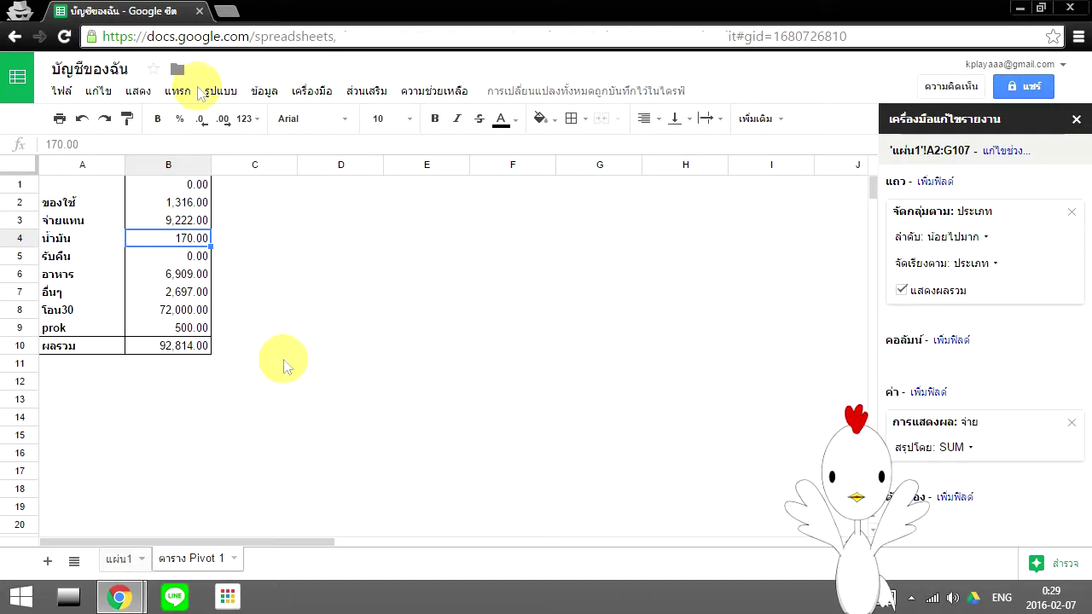
Step: Select the ของใช้ category row and list the fields available for pivot rows
{"action": "left_click", "coordinate": [84, 203]}
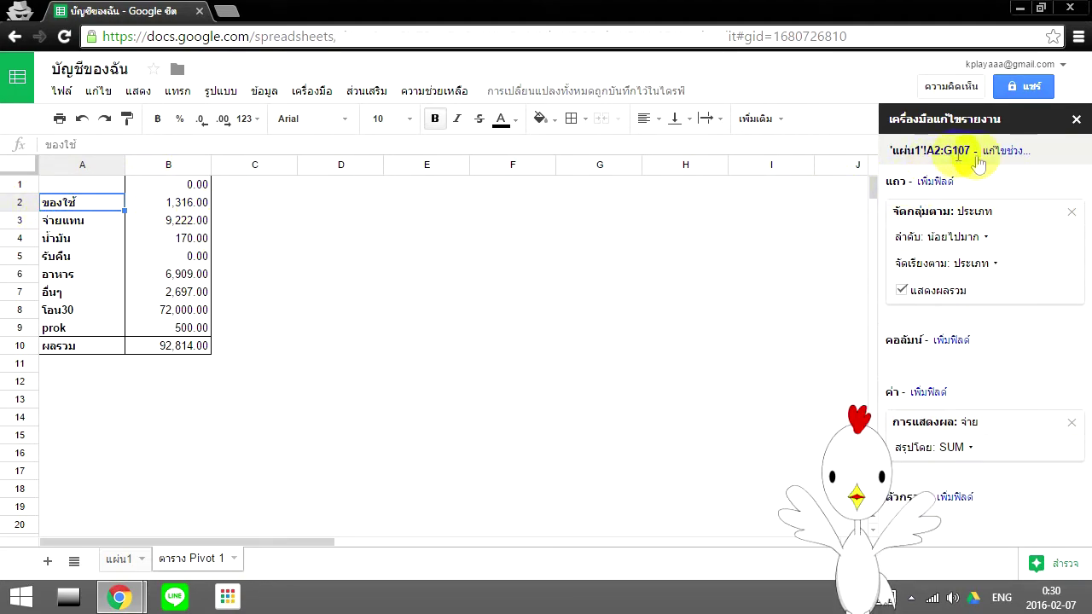
{"action": "left_click", "coordinate": [934, 181]}
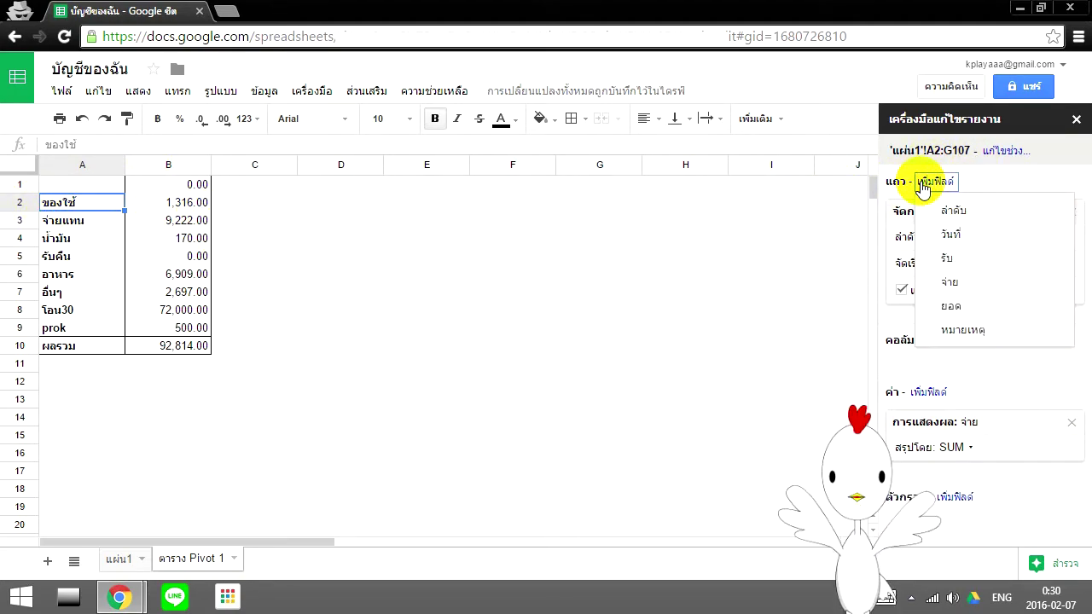
Step: Add วันที่ as a second row field, checking 1,316.00 on 2016-2-7 and the fuel dates
{"action": "left_click", "coordinate": [956, 234]}
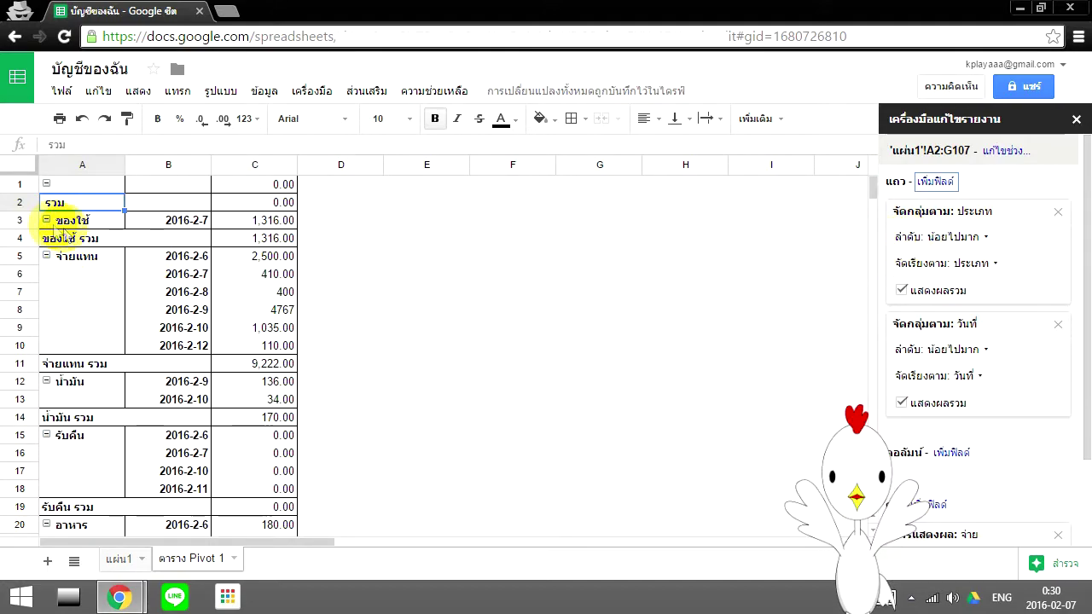
{"action": "left_click", "coordinate": [201, 220]}
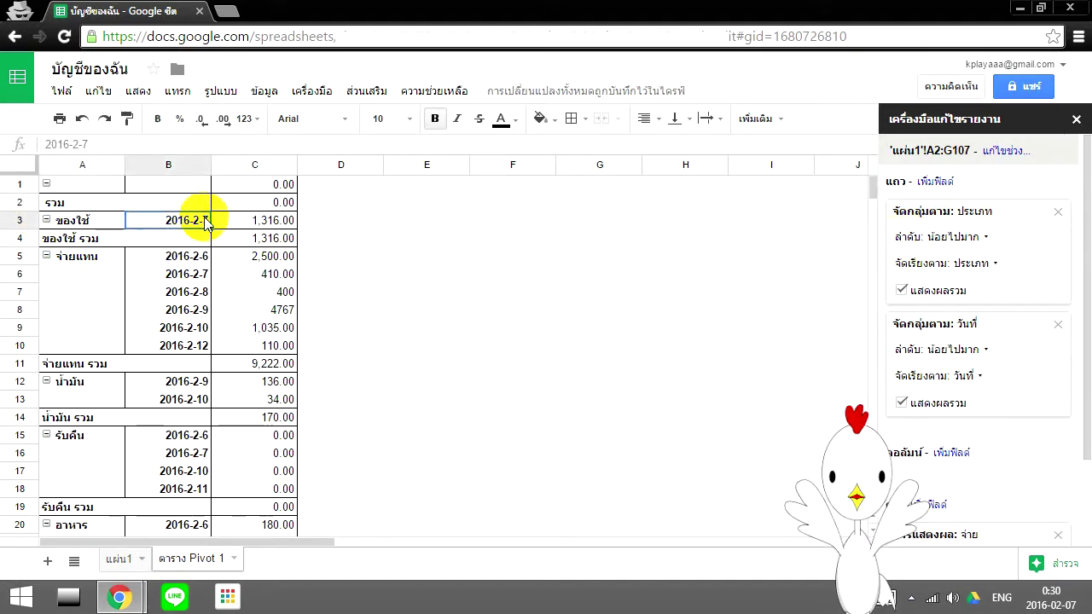
{"action": "left_click", "coordinate": [282, 224]}
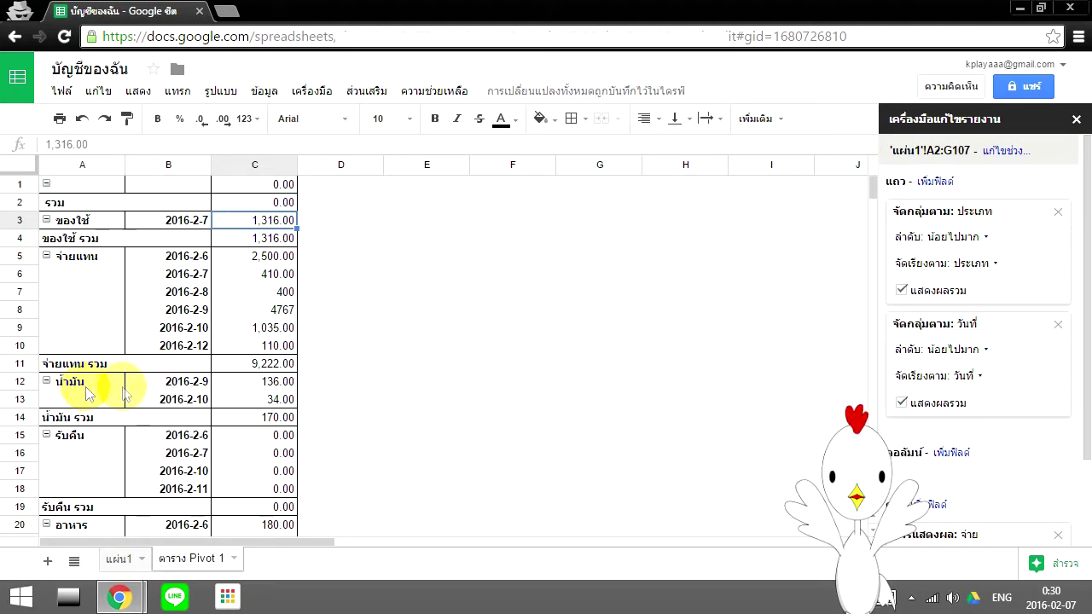
{"action": "left_click", "coordinate": [152, 388]}
{"action": "scroll", "coordinate": [196, 368], "scroll_direction": "down", "scroll_amount": 1}
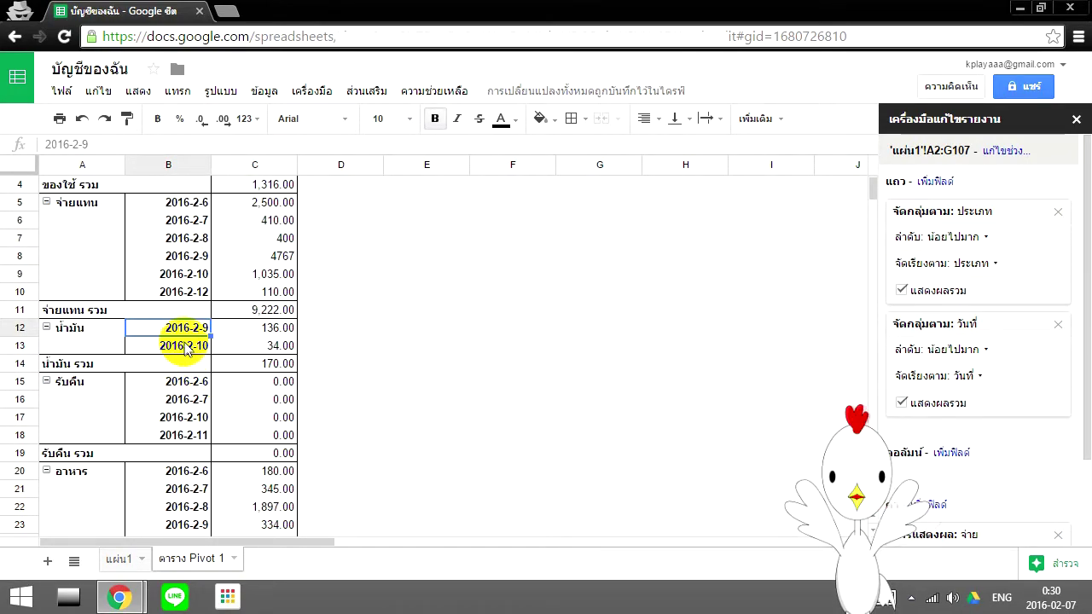
{"action": "left_click", "coordinate": [184, 346]}
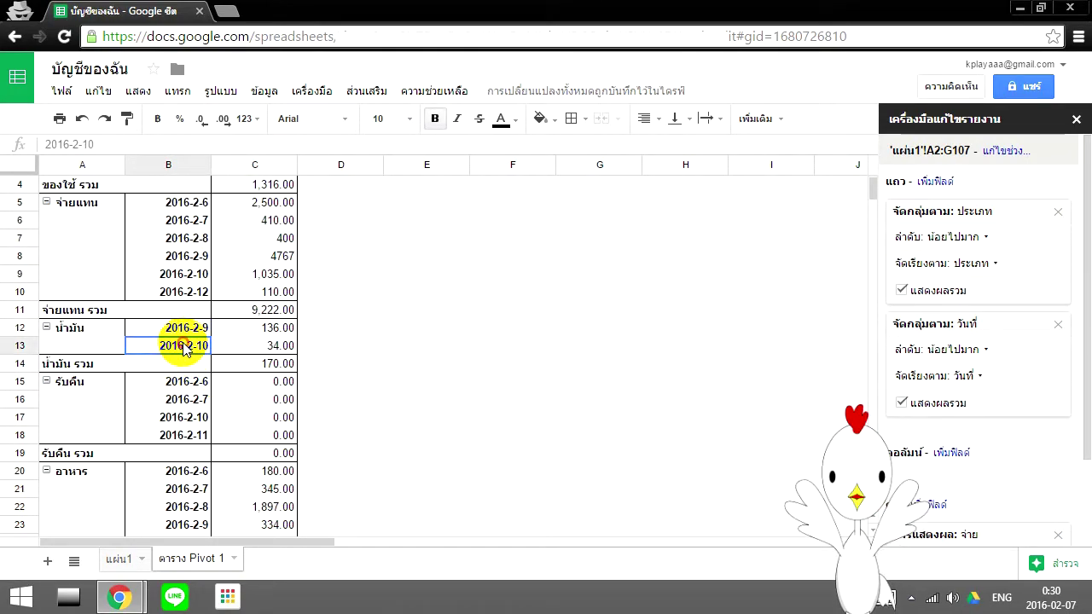
Step: Collapse and re-expand the น้ำมัน group, checking 136.00, 34.00 and the 170.00 subtotal
{"action": "left_click", "coordinate": [46, 328]}
{"action": "left_click", "coordinate": [46, 328]}
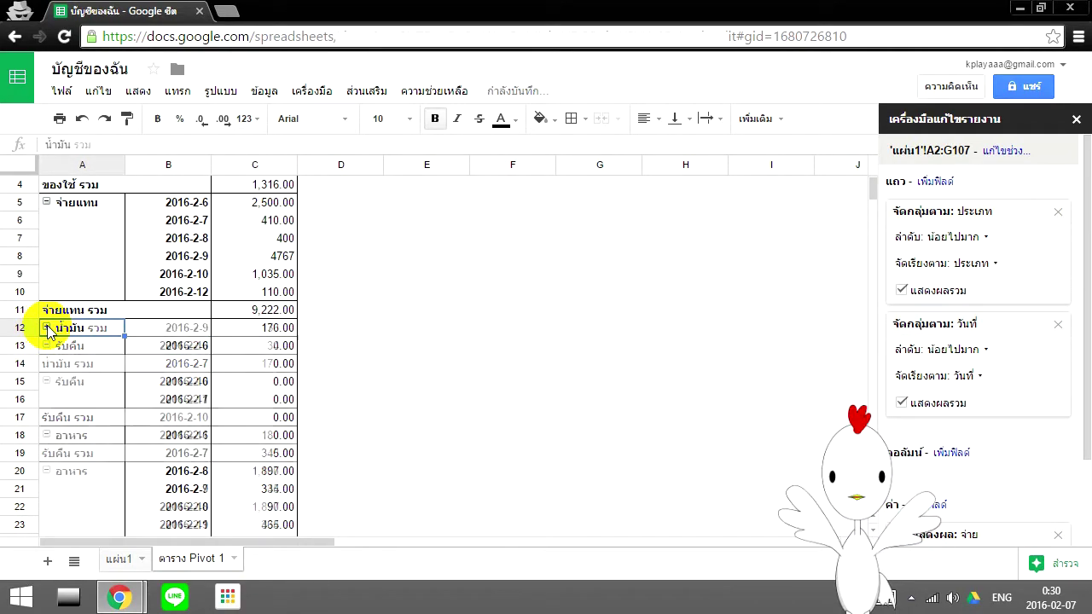
{"action": "left_click", "coordinate": [184, 348]}
{"action": "left_click", "coordinate": [264, 346]}
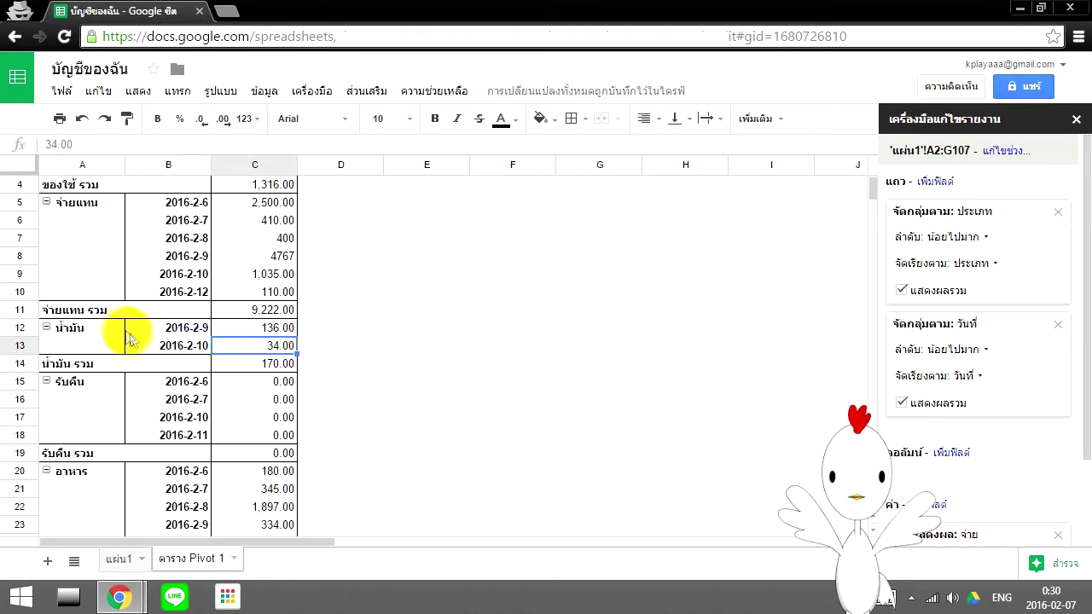
{"action": "left_click", "coordinate": [153, 328]}
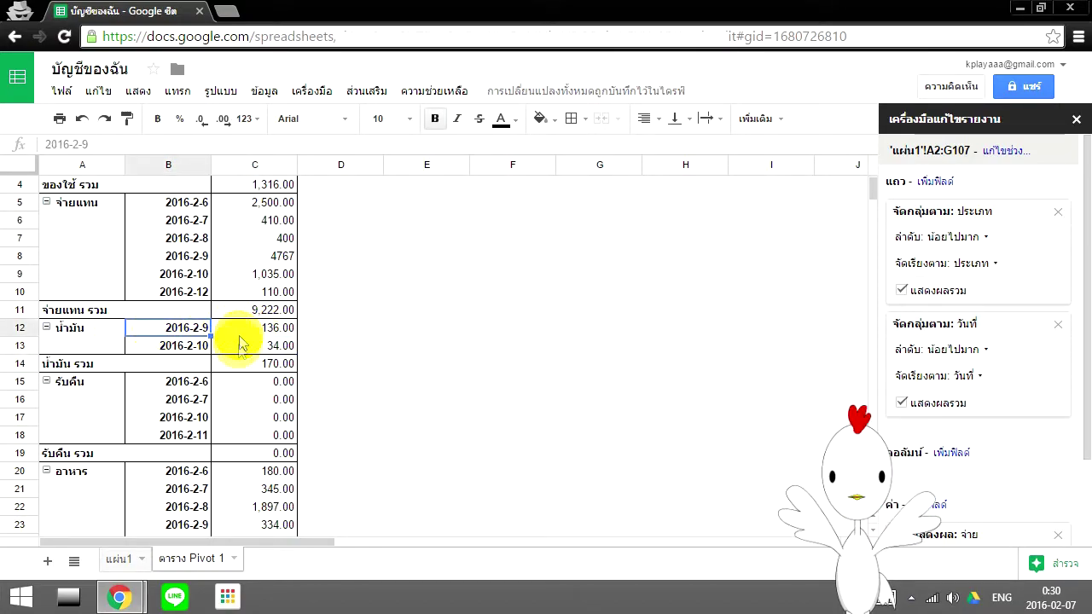
{"action": "left_click", "coordinate": [256, 359]}
{"action": "left_click_drag", "start_coordinate": [69, 328], "coordinate": [260, 362]}
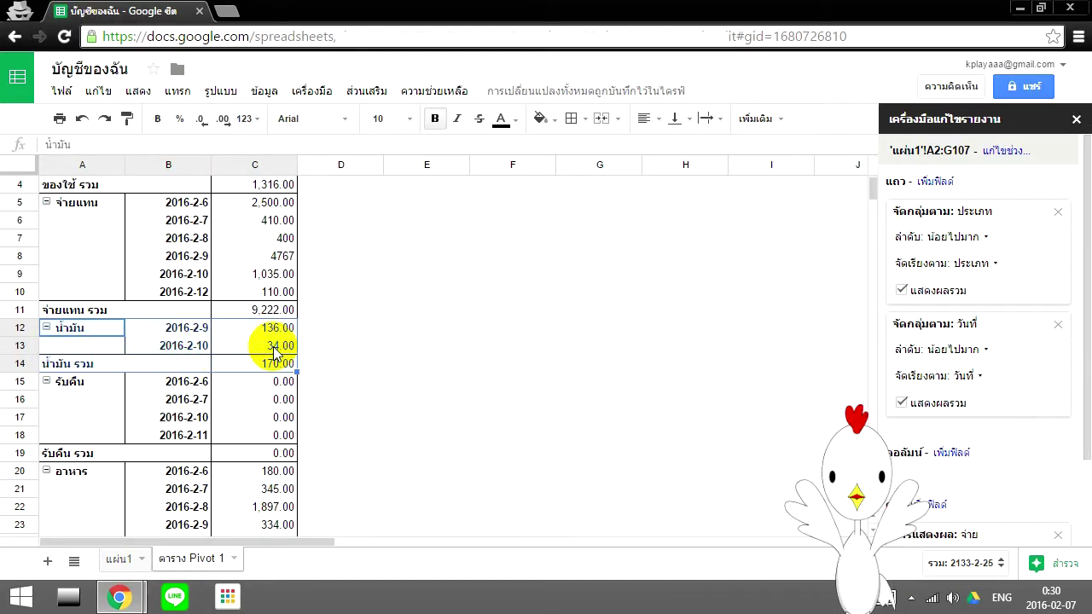
{"action": "left_click", "coordinate": [198, 329]}
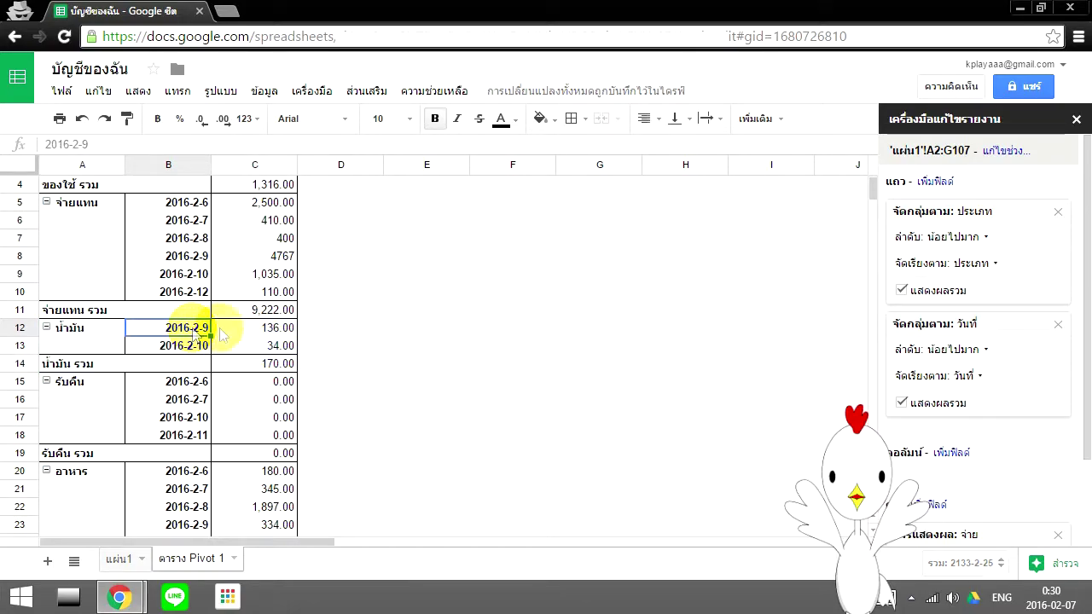
{"action": "left_click", "coordinate": [279, 333]}
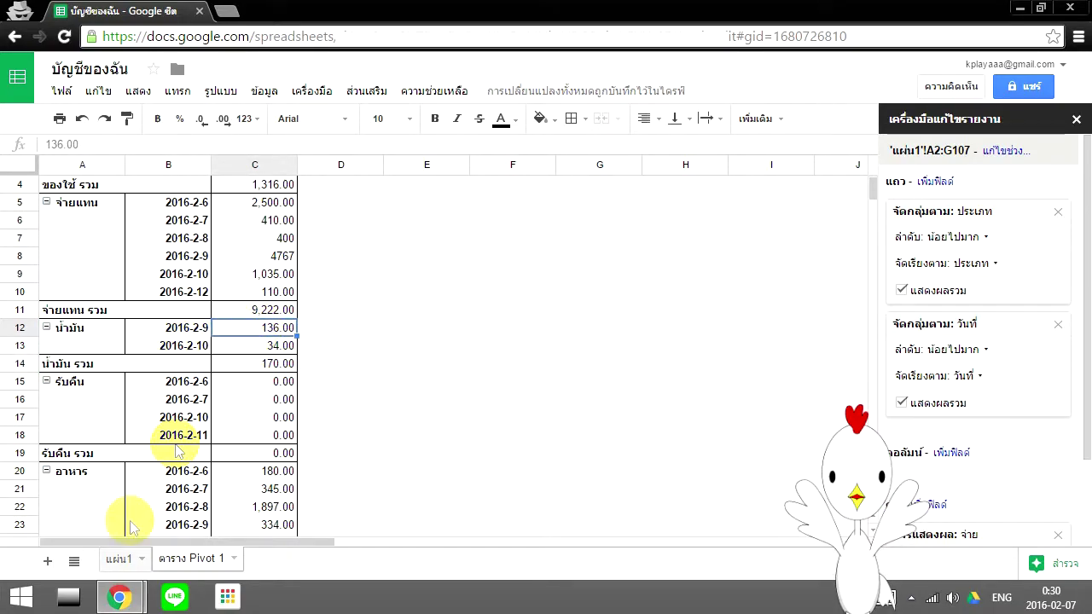
Step: Compare with the ledger sheet, then select the fuel group's dates and amounts
{"action": "left_click", "coordinate": [115, 558]}
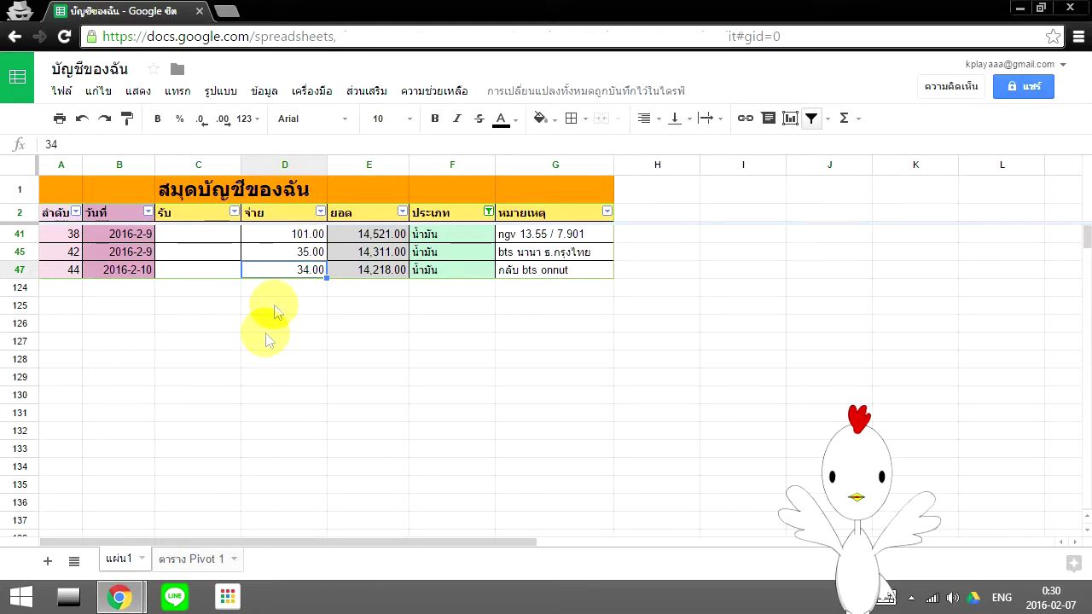
{"action": "left_click", "coordinate": [166, 561]}
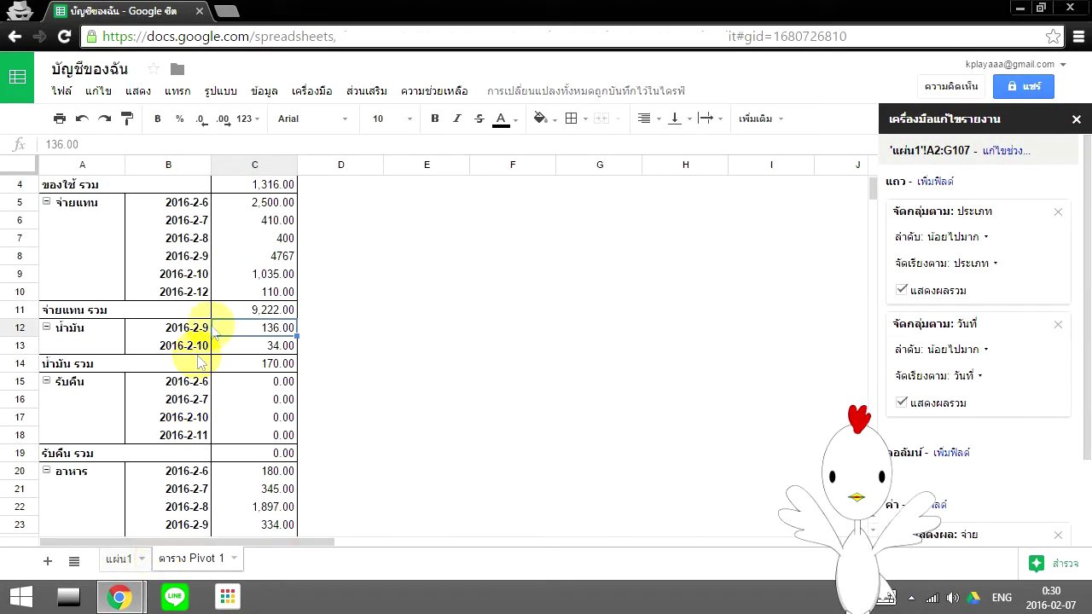
{"action": "left_click", "coordinate": [262, 329]}
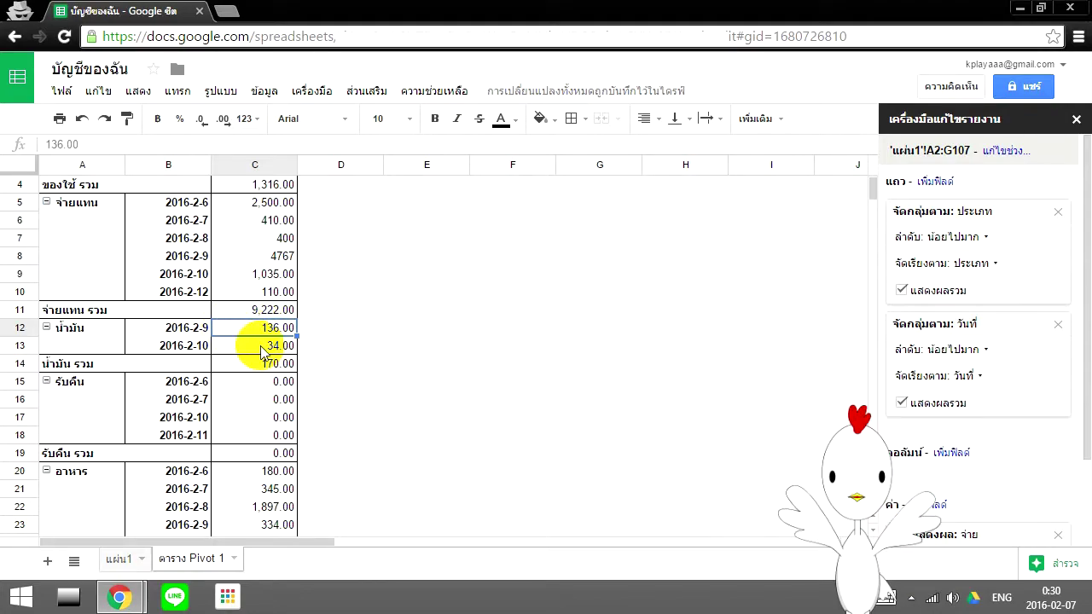
{"action": "mouse_move", "coordinate": [256, 346]}
{"action": "left_mouse_down"}
{"action": "mouse_move", "coordinate": [180, 320]}
{"action": "mouse_move", "coordinate": [55, 335]}
{"action": "left_mouse_up"}
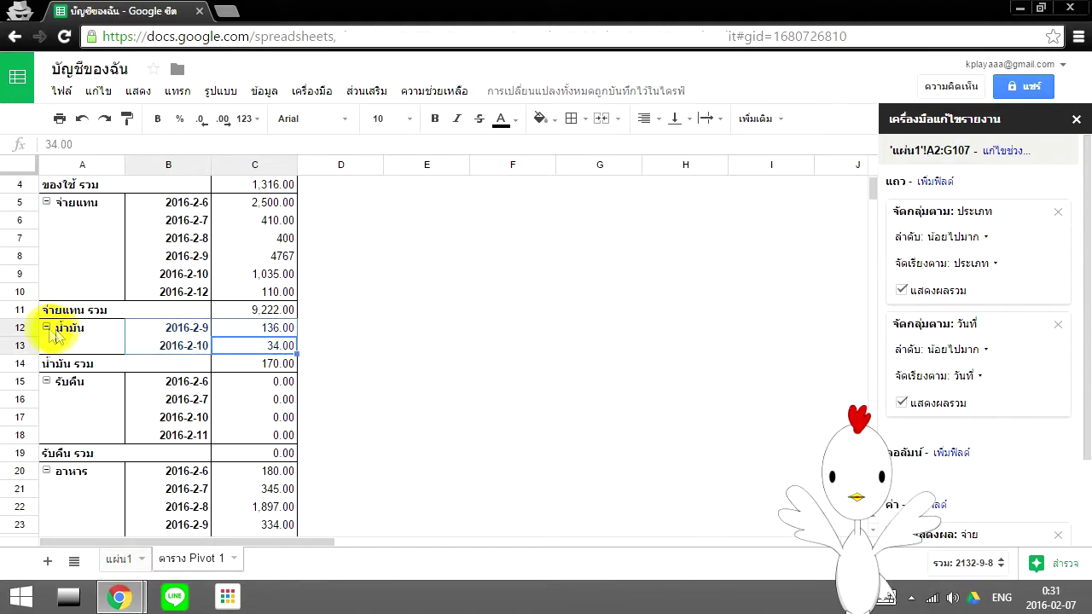
Step: Collapse the น้ำมัน, รับคืน, อาหาร, จ่ายแทน, อื่นๆ, โอน30, prok and ของใช้ groups to their subtotals
{"action": "left_click", "coordinate": [47, 329]}
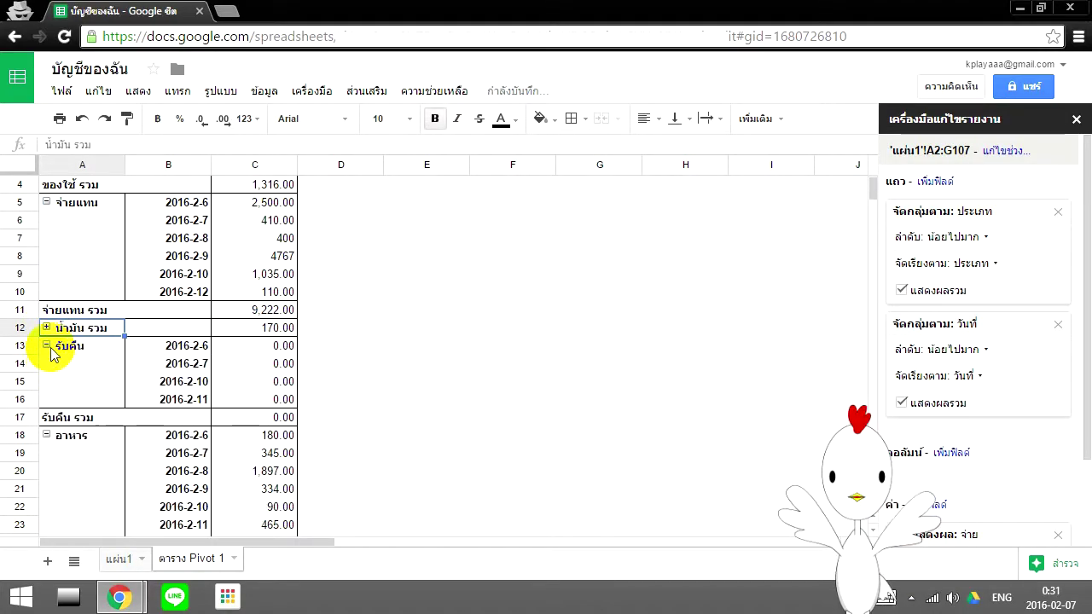
{"action": "left_click", "coordinate": [49, 349]}
{"action": "left_click", "coordinate": [47, 364]}
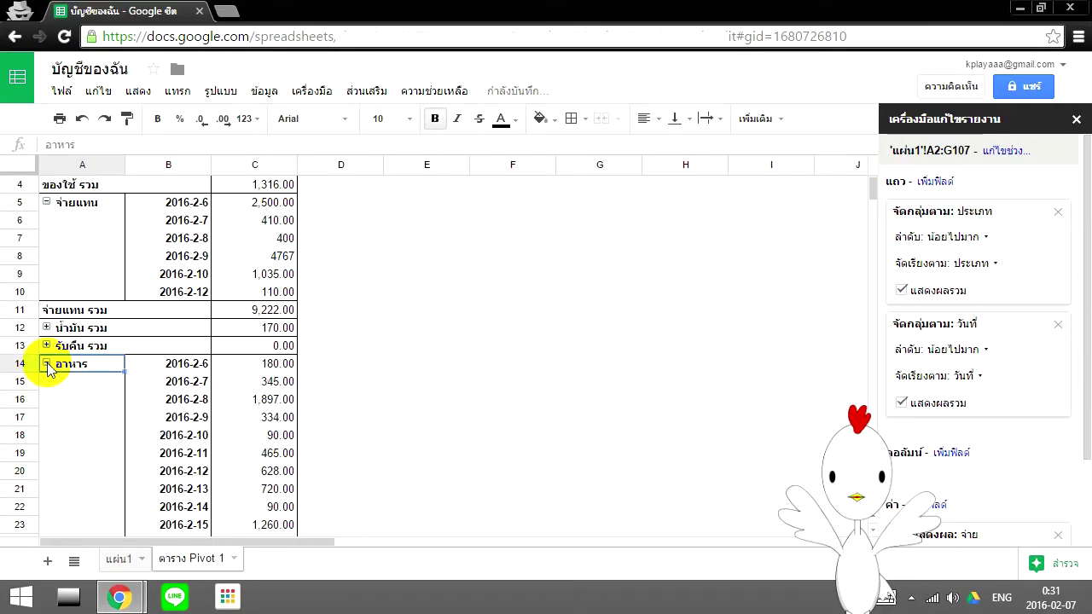
{"action": "left_click", "coordinate": [46, 202]}
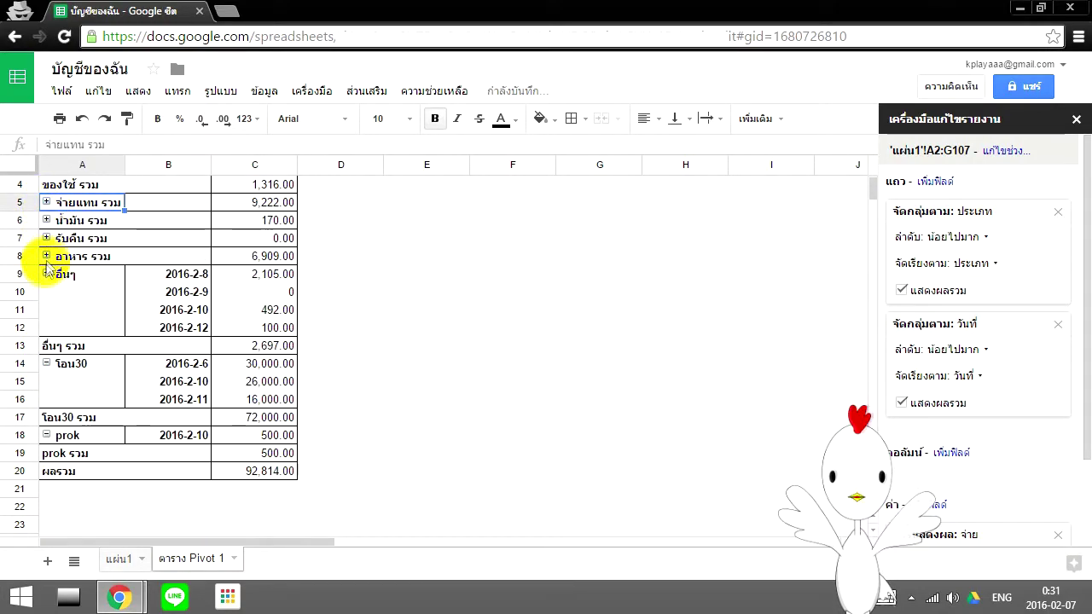
{"action": "left_click", "coordinate": [46, 274]}
{"action": "left_click", "coordinate": [47, 291]}
{"action": "left_click", "coordinate": [47, 309]}
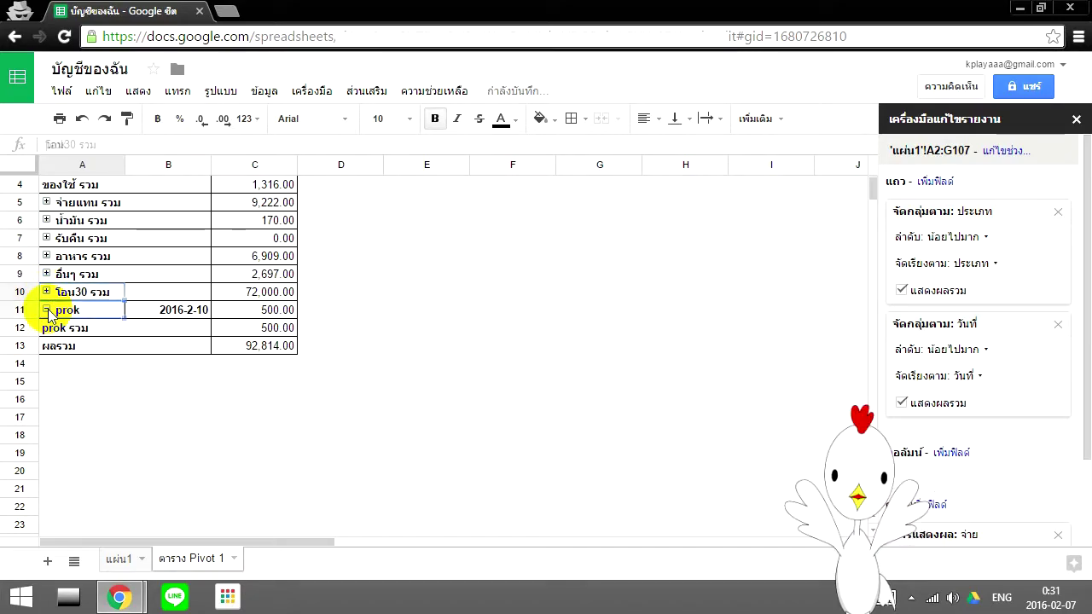
{"action": "scroll", "coordinate": [116, 333], "scroll_direction": "up", "scroll_amount": 1}
{"action": "left_click", "coordinate": [46, 220]}
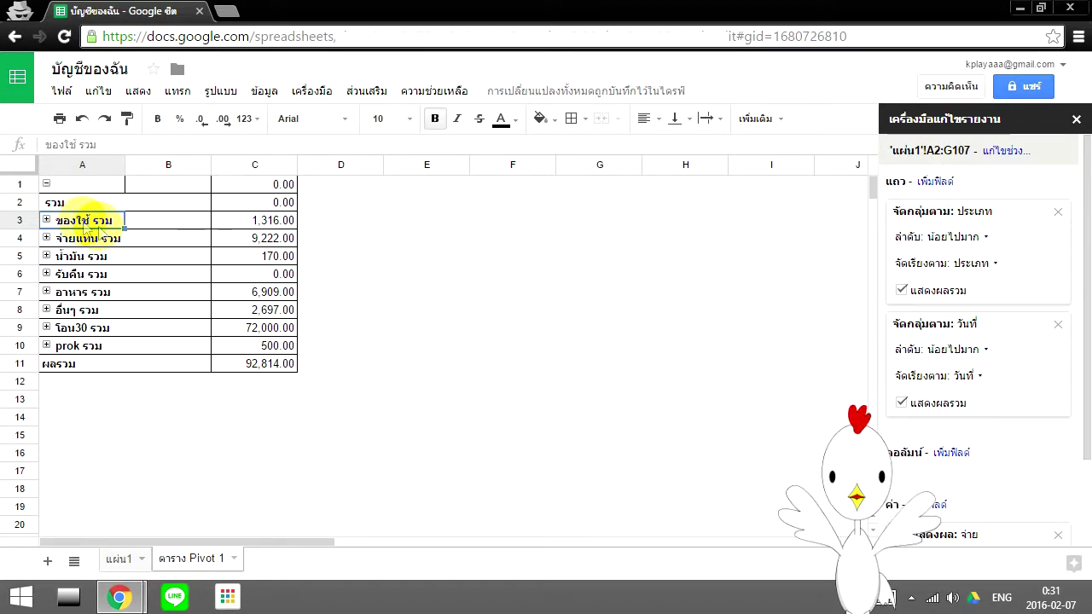
{"action": "left_click", "coordinate": [271, 345]}
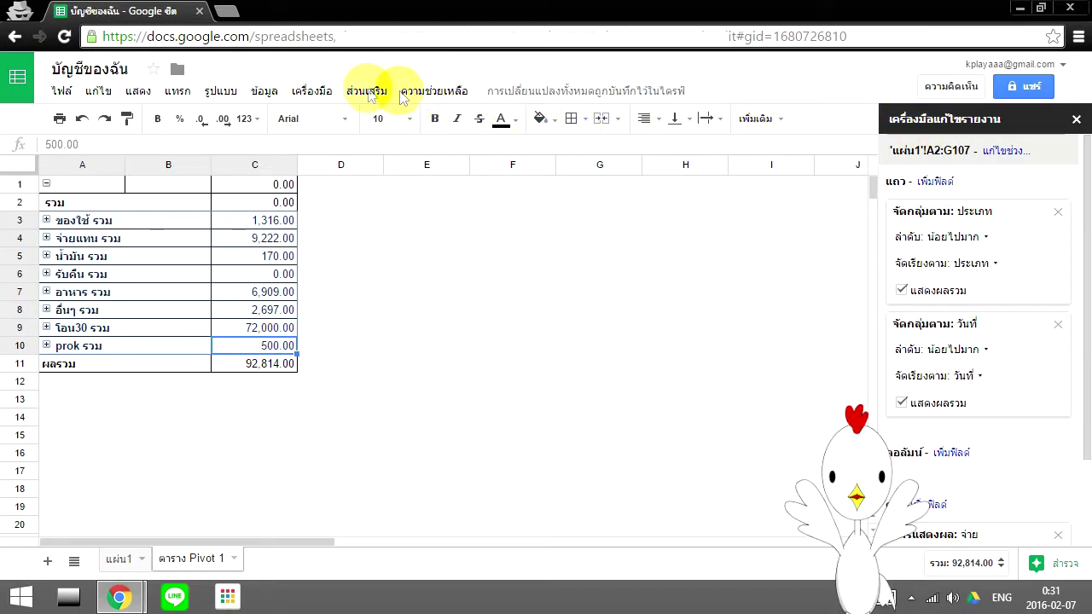
Step: Start a chart of the collapsed category totals in 'ตาราง Pivot 1'!A3:C10 from the toolbar
{"action": "left_click", "coordinate": [264, 90]}
{"action": "mouse_move", "coordinate": [299, 91]}
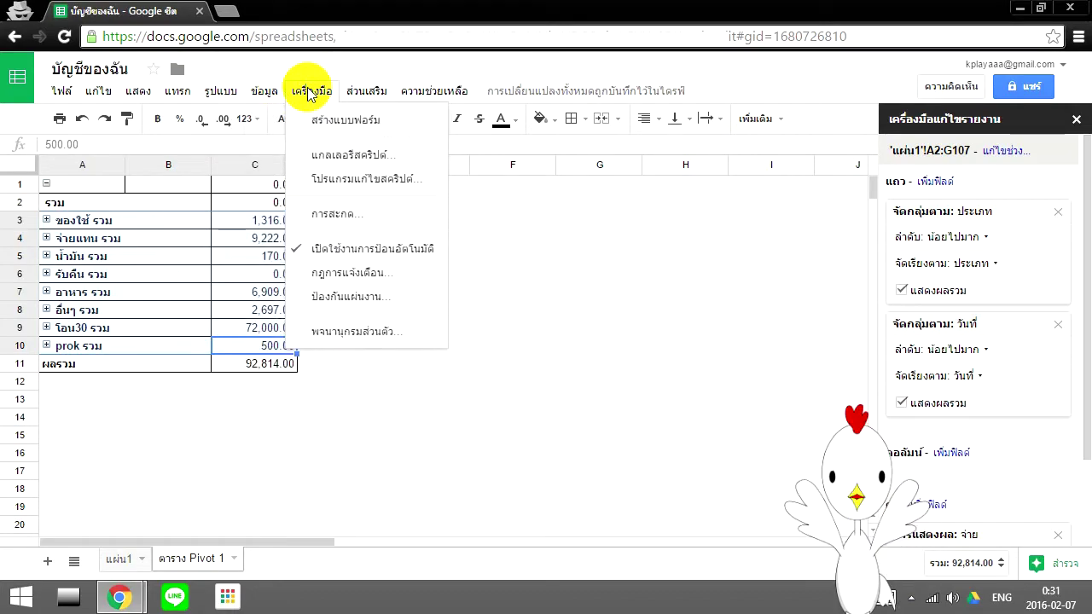
{"action": "left_click", "coordinate": [757, 119]}
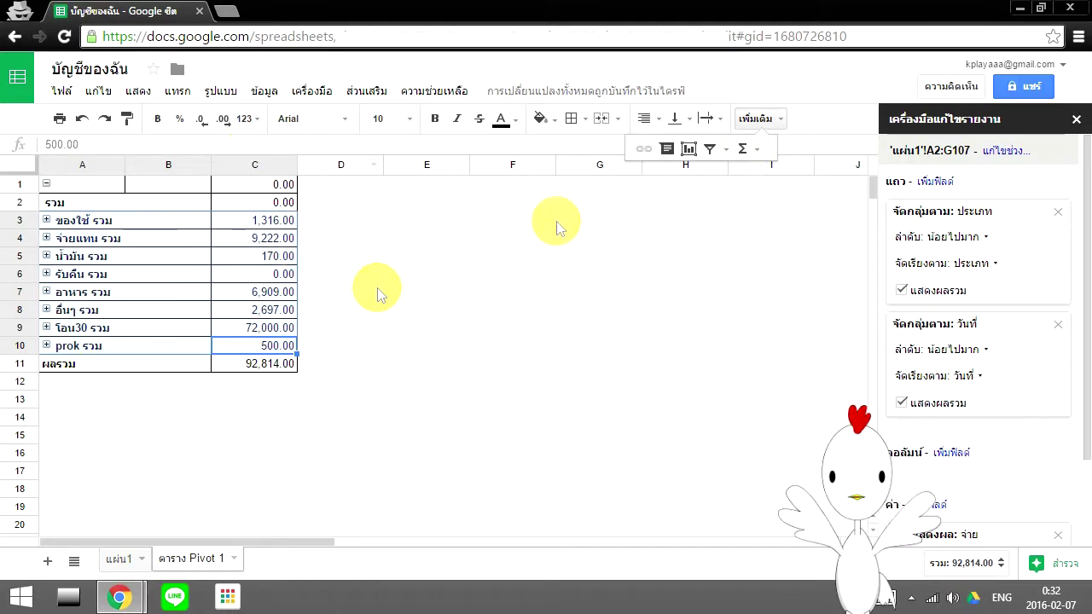
{"action": "left_click", "coordinate": [687, 158]}
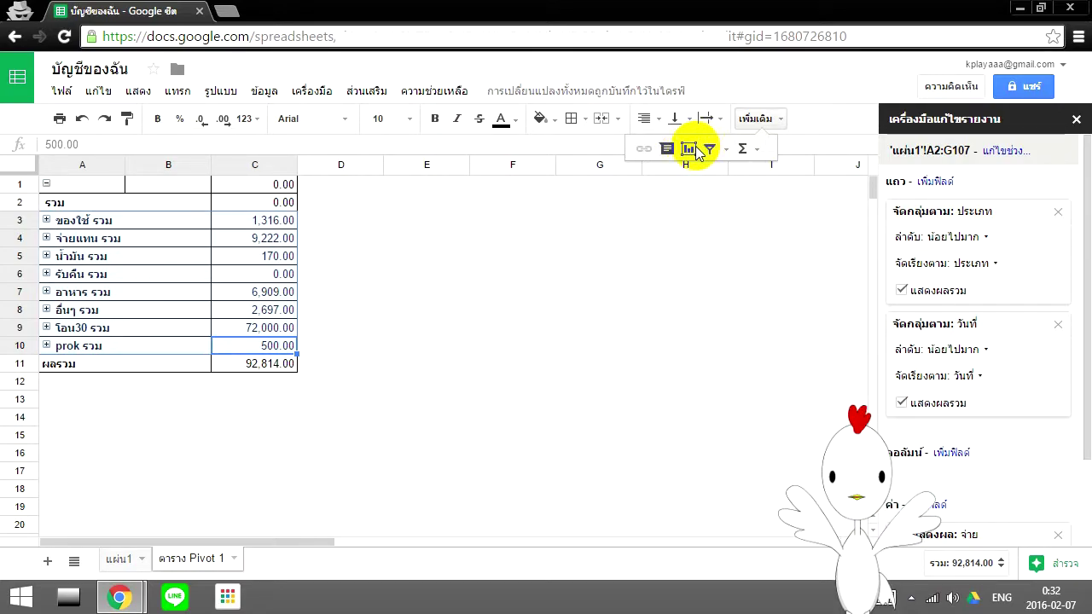
{"action": "left_click", "coordinate": [696, 150]}
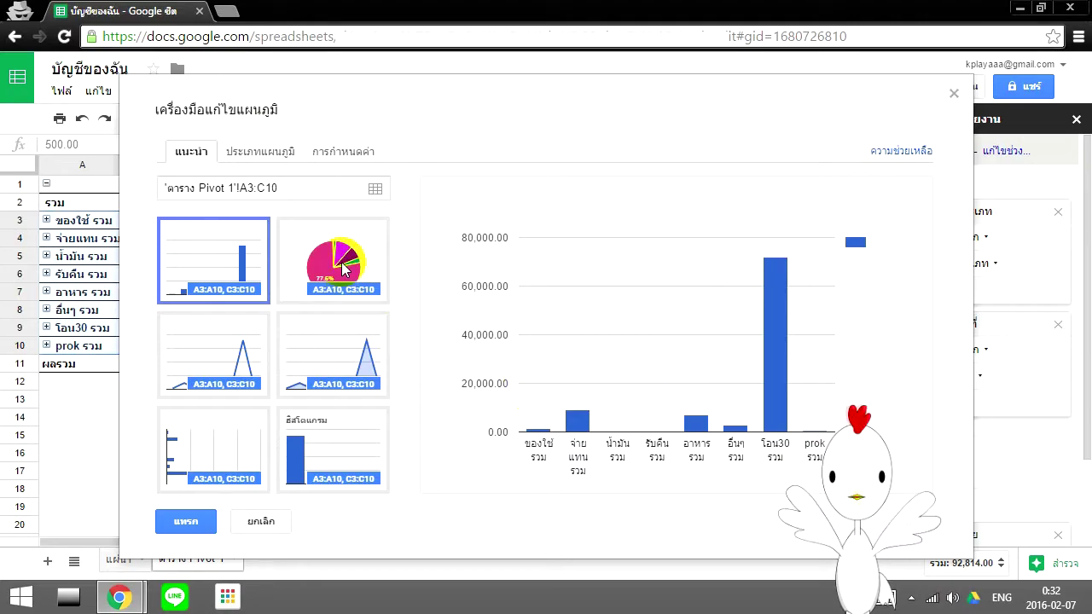
Step: Insert a donut chart with a legend of the category totals and move it beside the table
{"action": "left_click", "coordinate": [304, 237]}
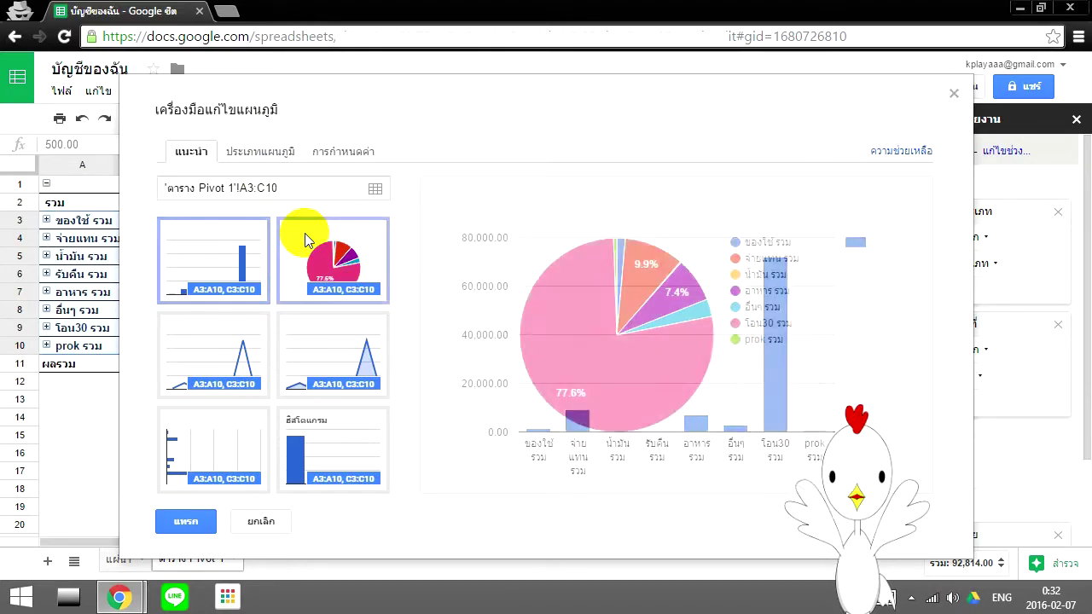
{"action": "left_click", "coordinate": [259, 154]}
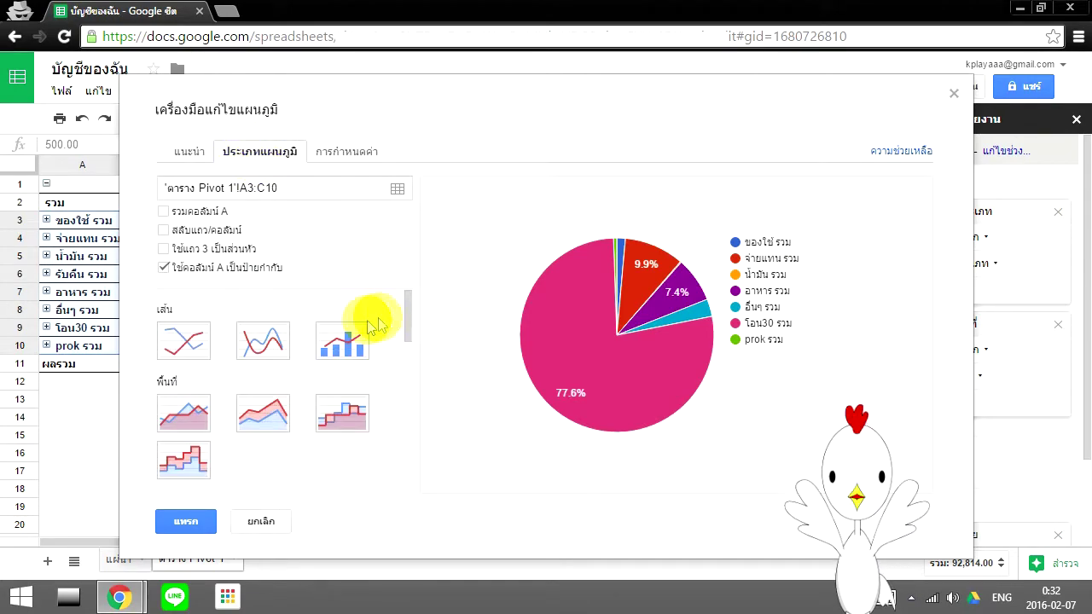
{"action": "left_click_drag", "start_coordinate": [404, 320], "coordinate": [406, 393]}
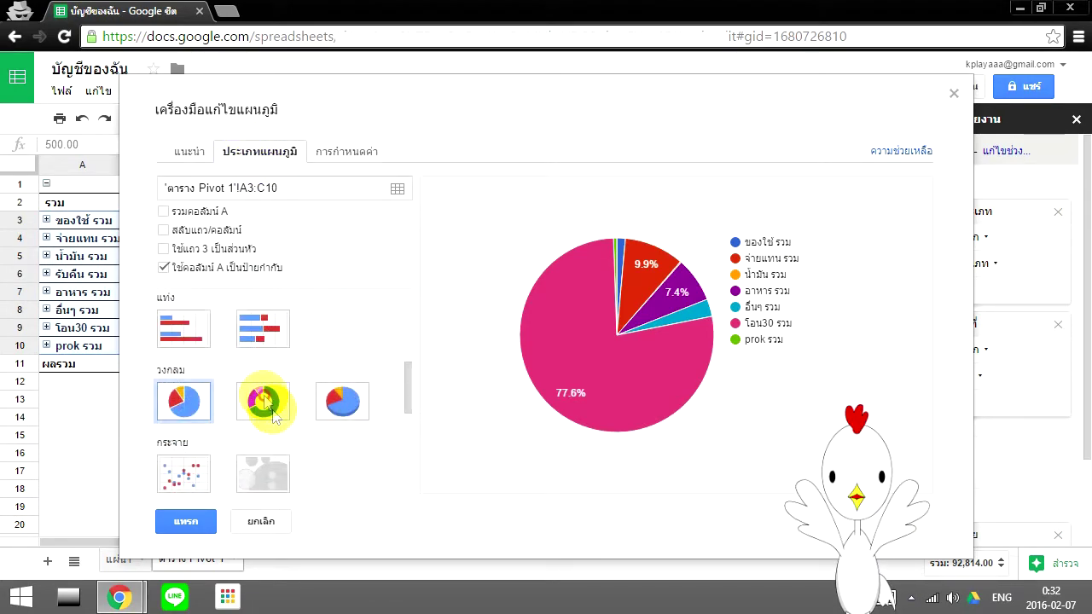
{"action": "left_click", "coordinate": [263, 399]}
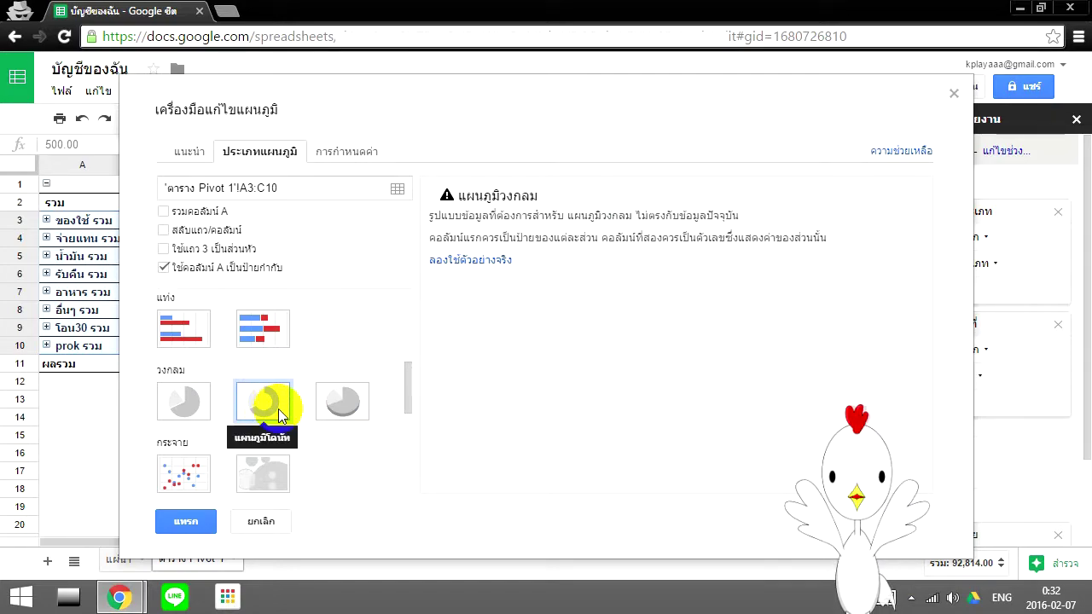
{"action": "left_click", "coordinate": [189, 151]}
{"action": "left_click", "coordinate": [341, 269]}
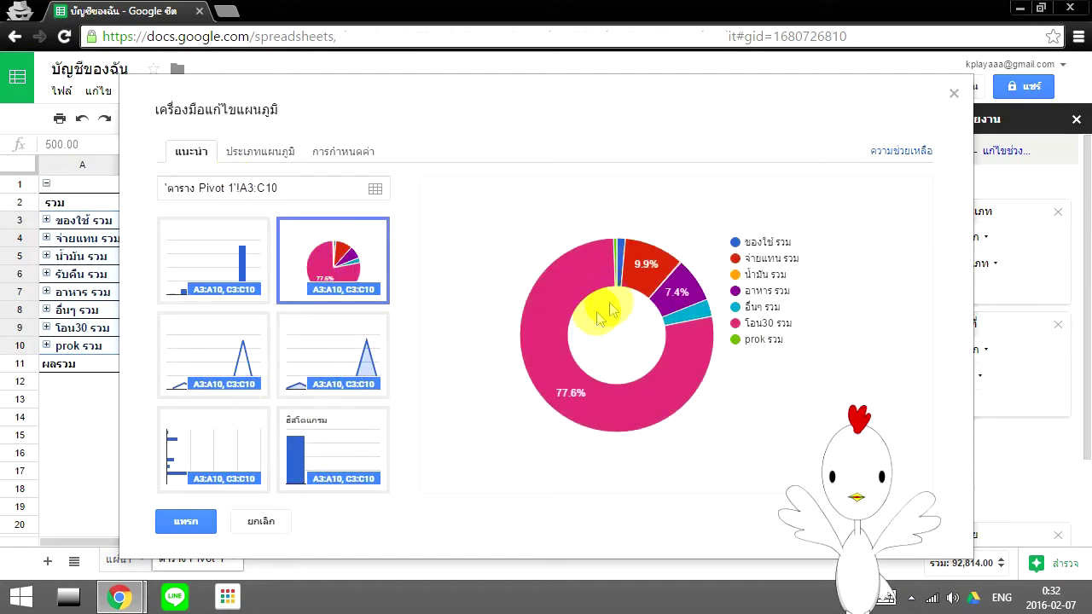
{"action": "left_click", "coordinate": [181, 522]}
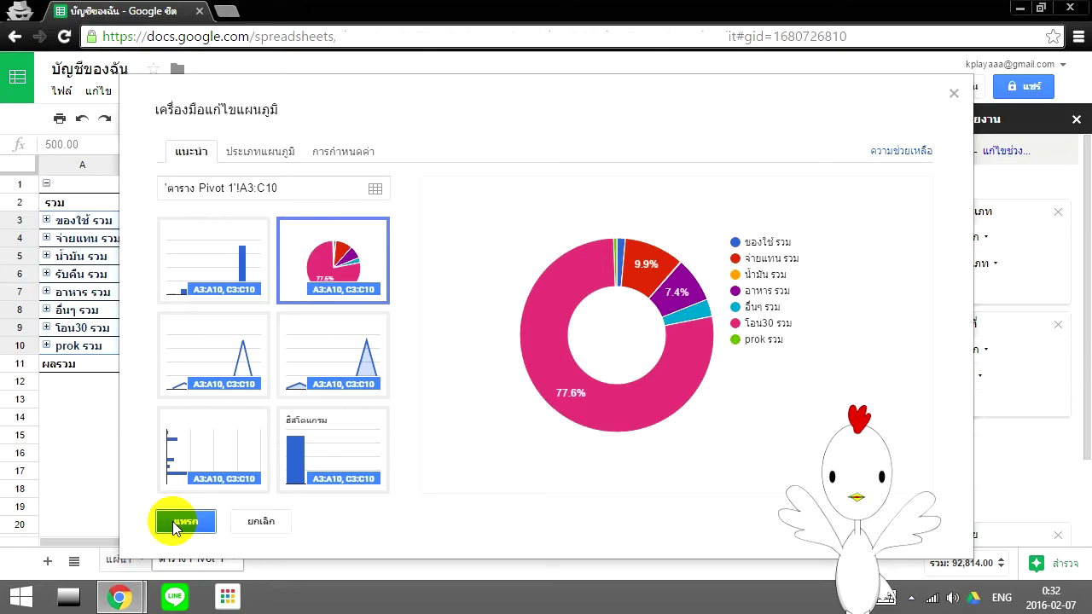
{"action": "left_click_drag", "start_coordinate": [394, 384], "coordinate": [522, 275]}
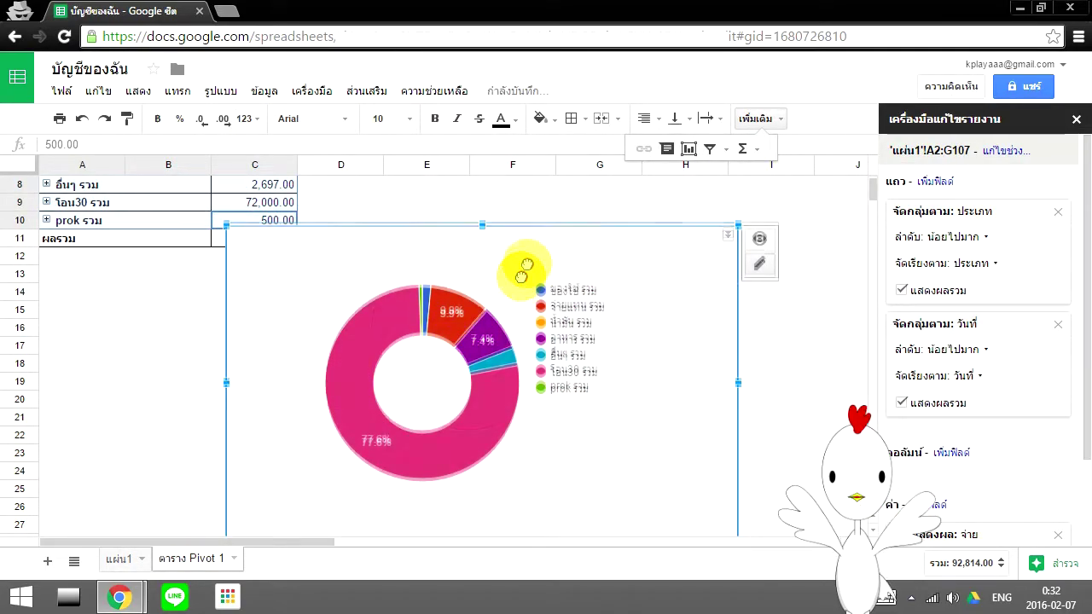
Step: Move the donut chart into place beside the Pivot 1 table
{"action": "left_click_drag", "start_coordinate": [522, 273], "coordinate": [569, 221]}
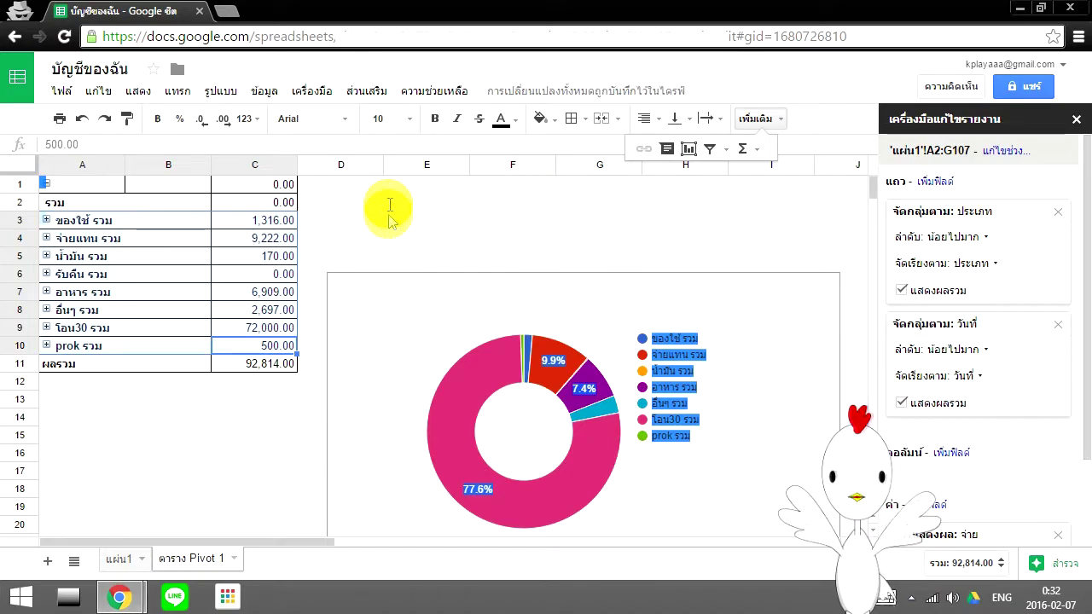
{"action": "left_click", "coordinate": [276, 435]}
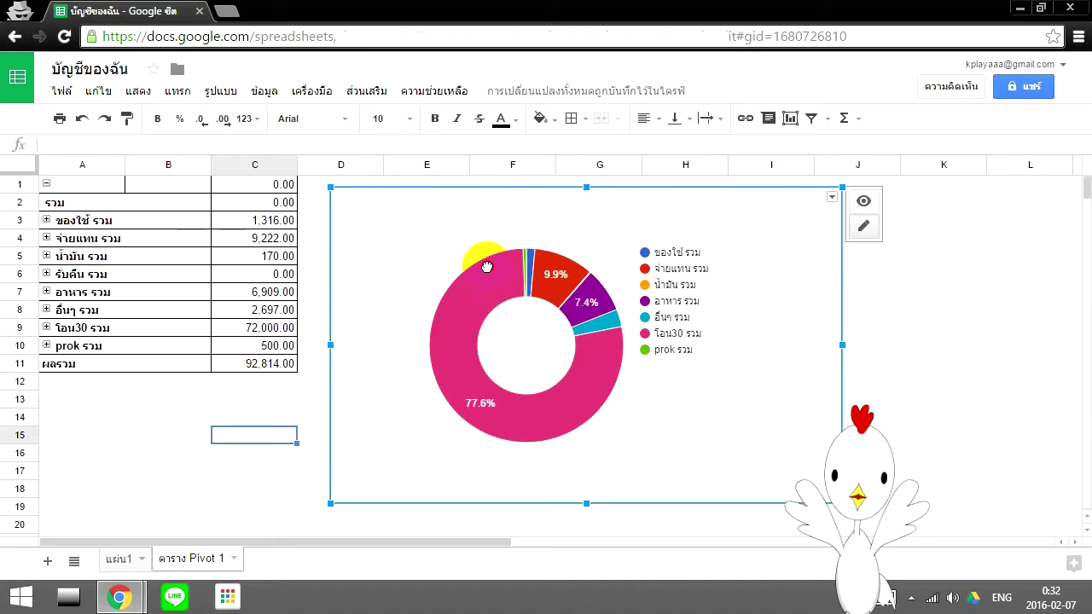
{"action": "left_click_drag", "start_coordinate": [486, 267], "coordinate": [486, 265]}
{"action": "left_click", "coordinate": [312, 399]}
{"action": "left_click_drag", "start_coordinate": [527, 316], "coordinate": [525, 307]}
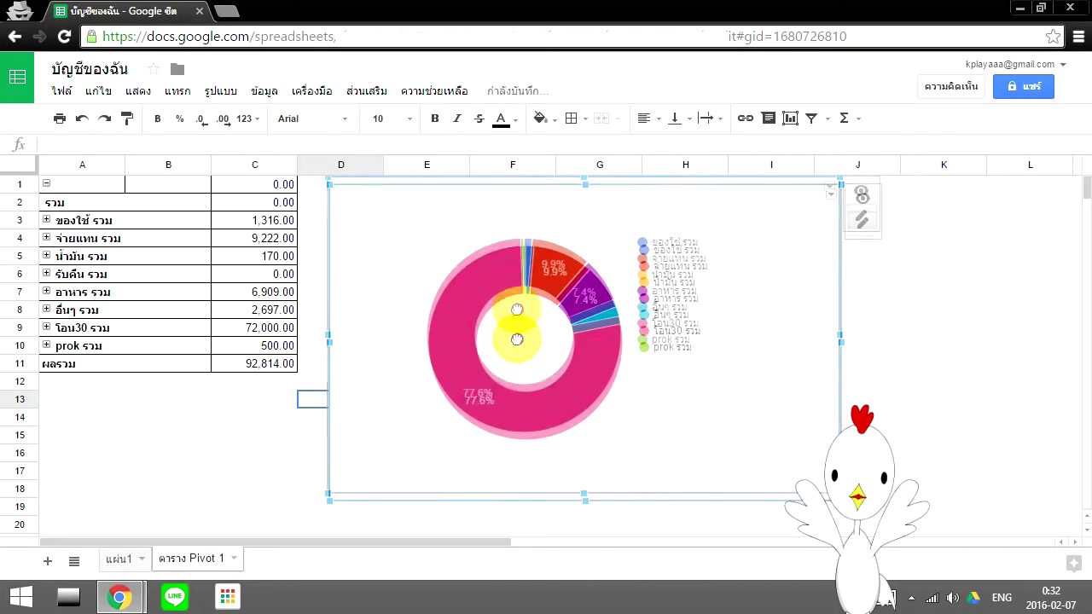
{"action": "left_click", "coordinate": [550, 309]}
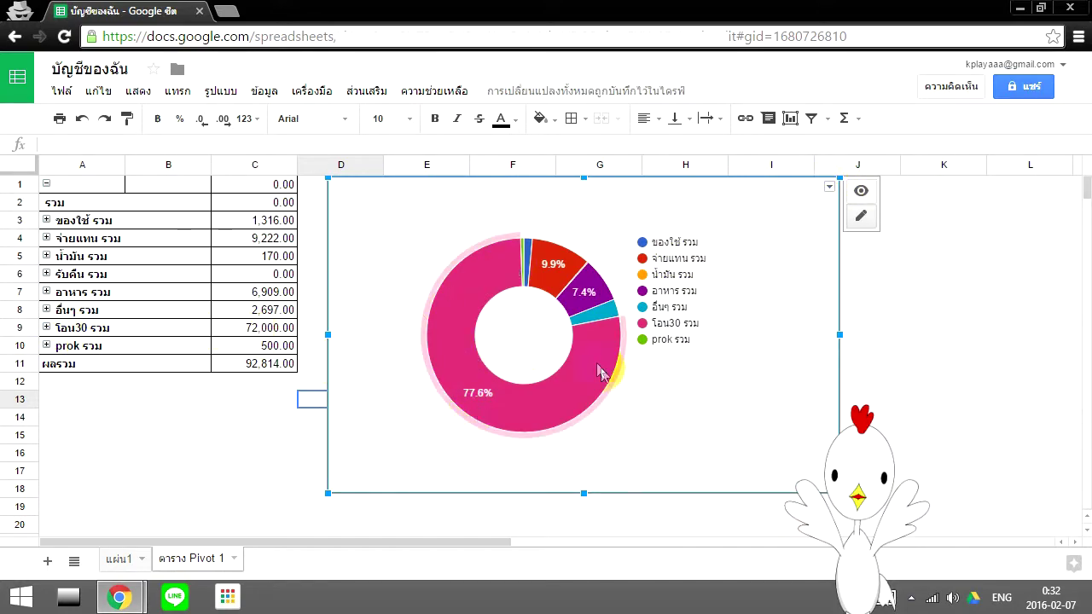
Step: Inspect the donut's 9.9% slice and the อาหาร รวม and จ่ายแทน รวม legend entries
{"action": "left_click", "coordinate": [562, 269]}
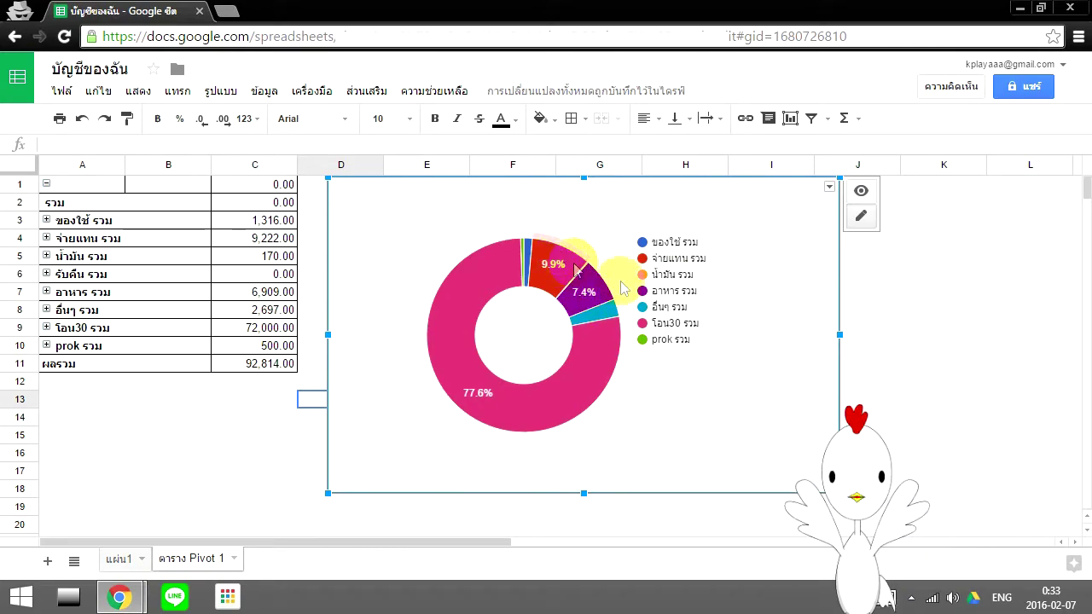
{"action": "left_click", "coordinate": [659, 294]}
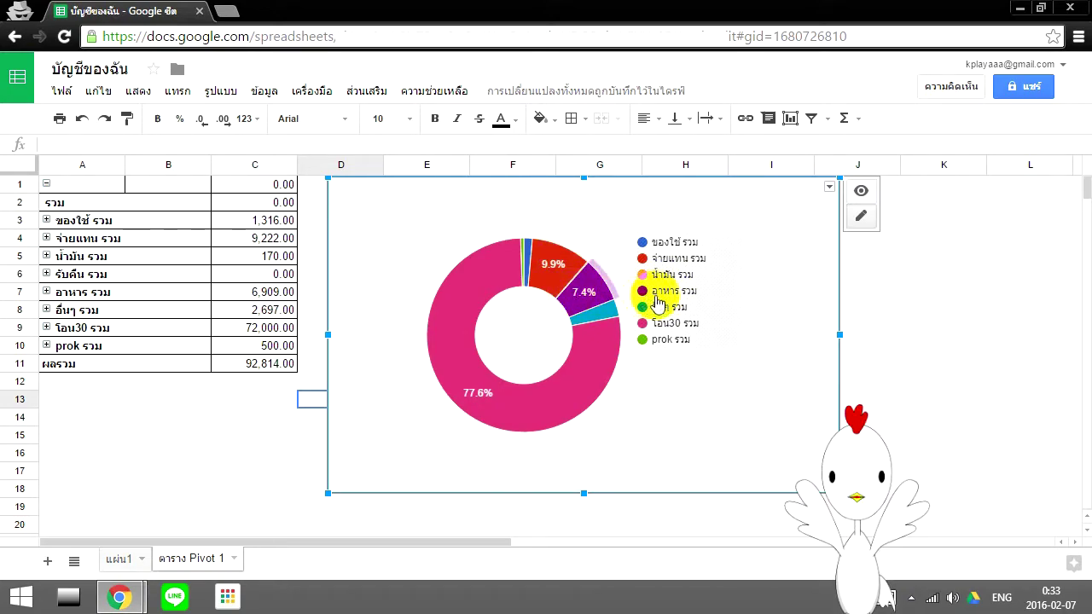
{"action": "left_click", "coordinate": [558, 285]}
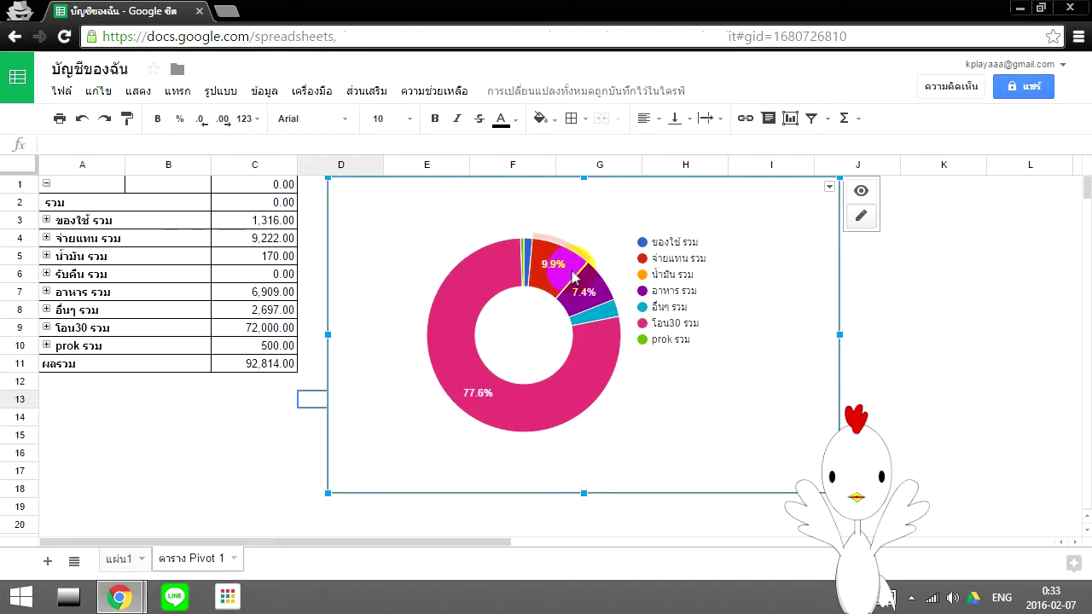
{"action": "left_click", "coordinate": [668, 259]}
{"action": "left_click", "coordinate": [594, 267]}
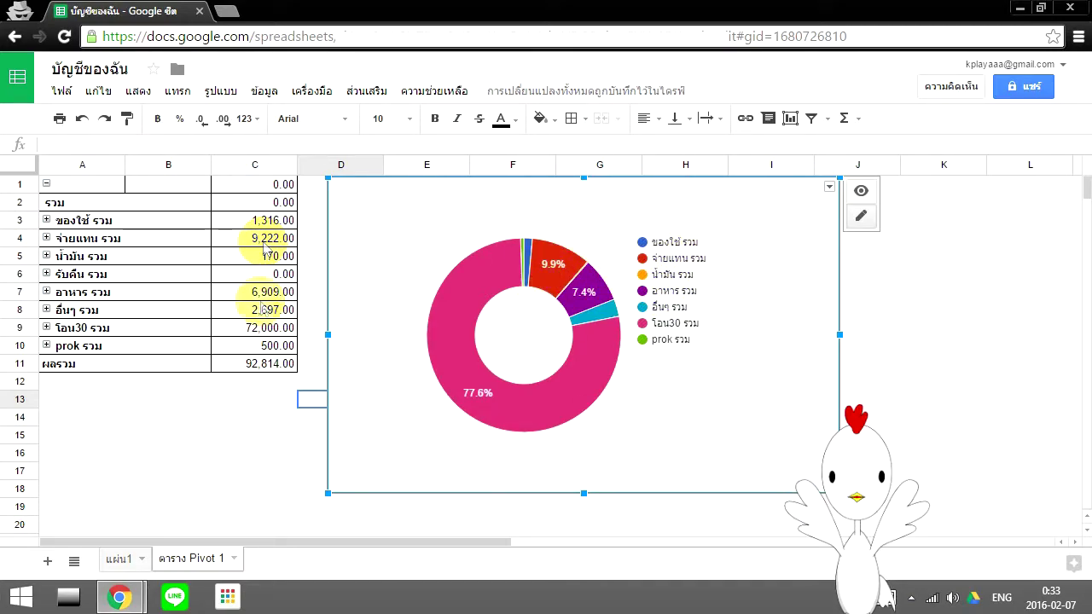
{"action": "left_click", "coordinate": [269, 328]}
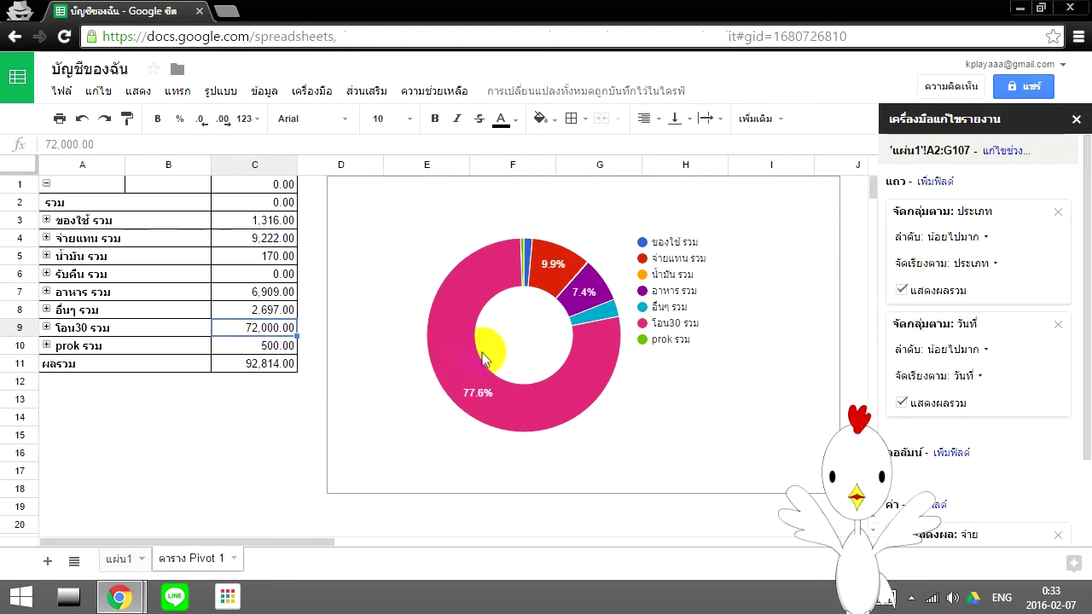
{"action": "left_click", "coordinate": [542, 271]}
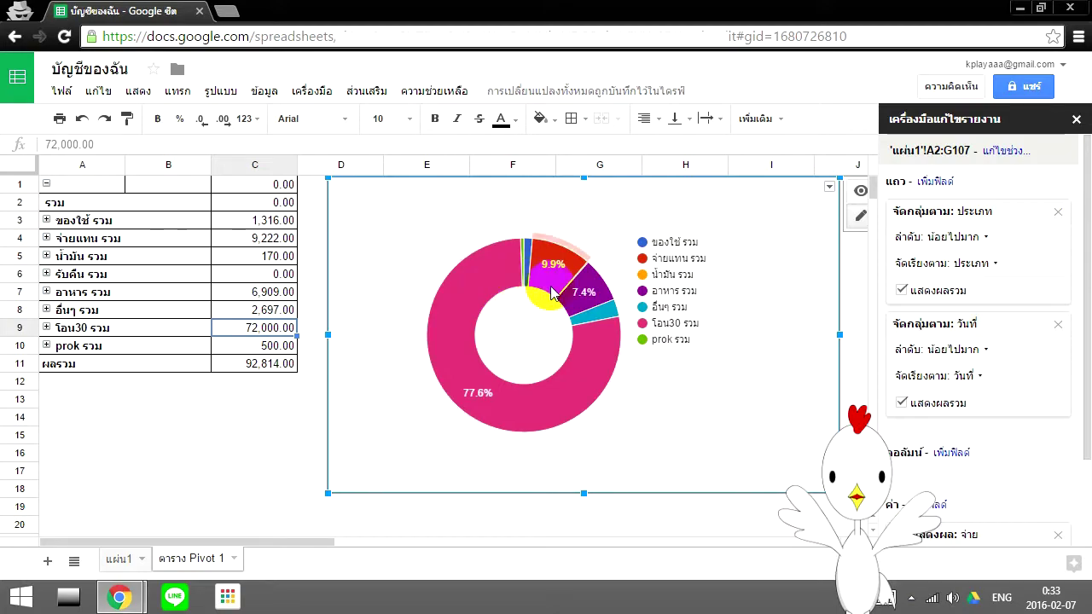
Step: Select the donut chart's area for formatting, then reselect the chart
{"action": "scroll", "coordinate": [844, 341], "scroll_direction": "down", "scroll_amount": 5}
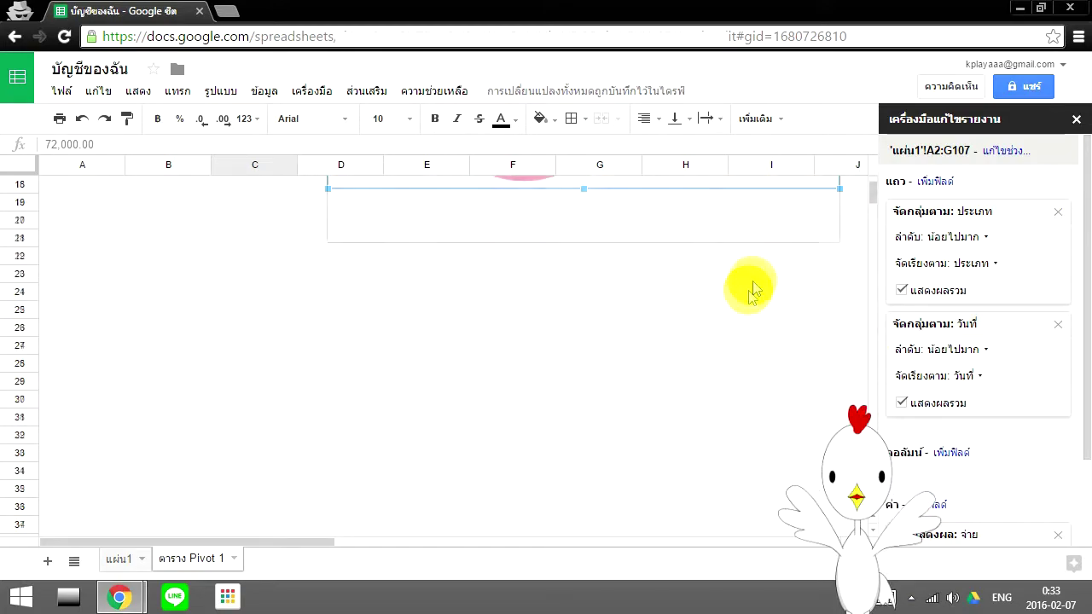
{"action": "scroll", "coordinate": [750, 290], "scroll_direction": "up", "scroll_amount": 5}
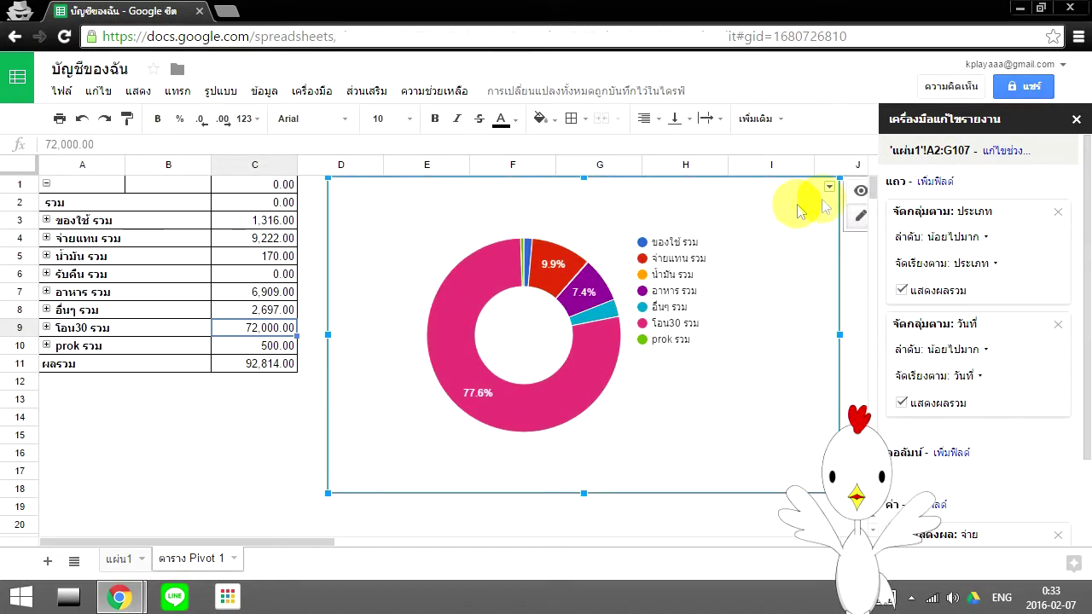
{"action": "left_click", "coordinate": [768, 226]}
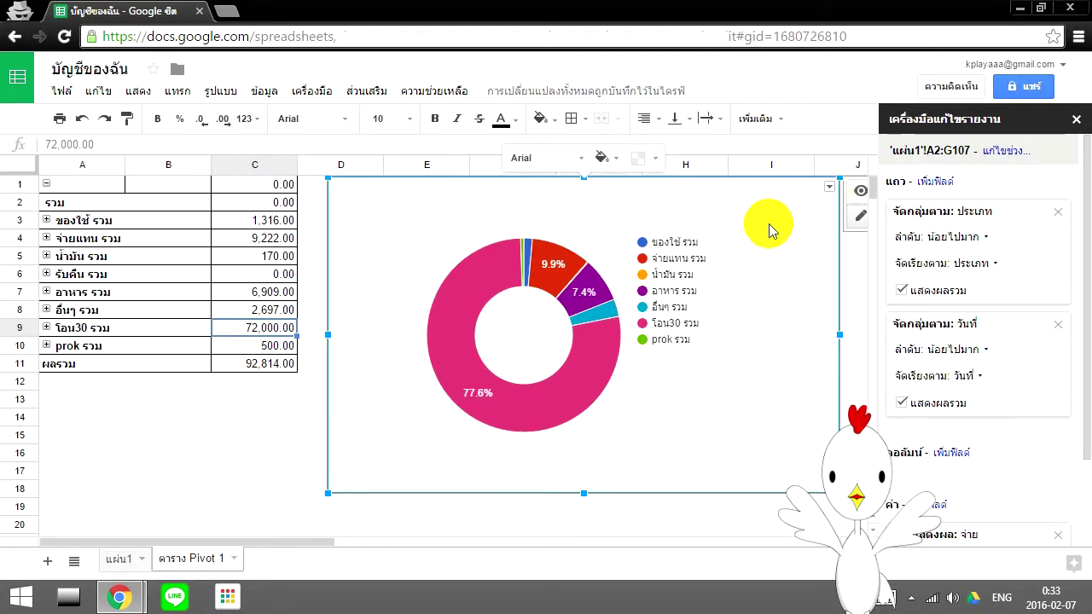
{"action": "left_click", "coordinate": [312, 380]}
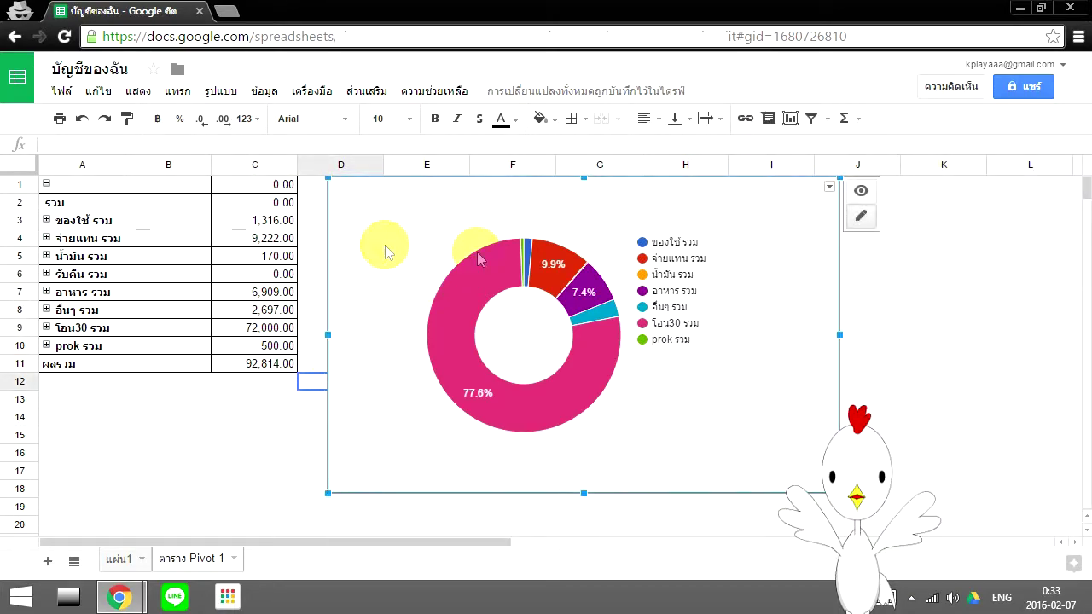
{"action": "left_click", "coordinate": [891, 327]}
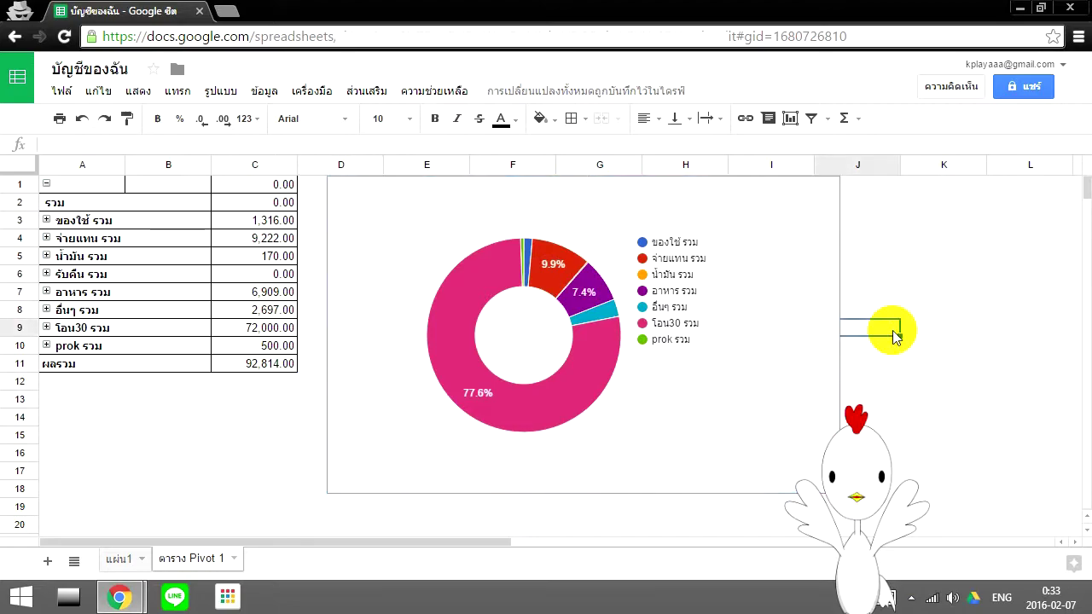
{"action": "left_click", "coordinate": [778, 224]}
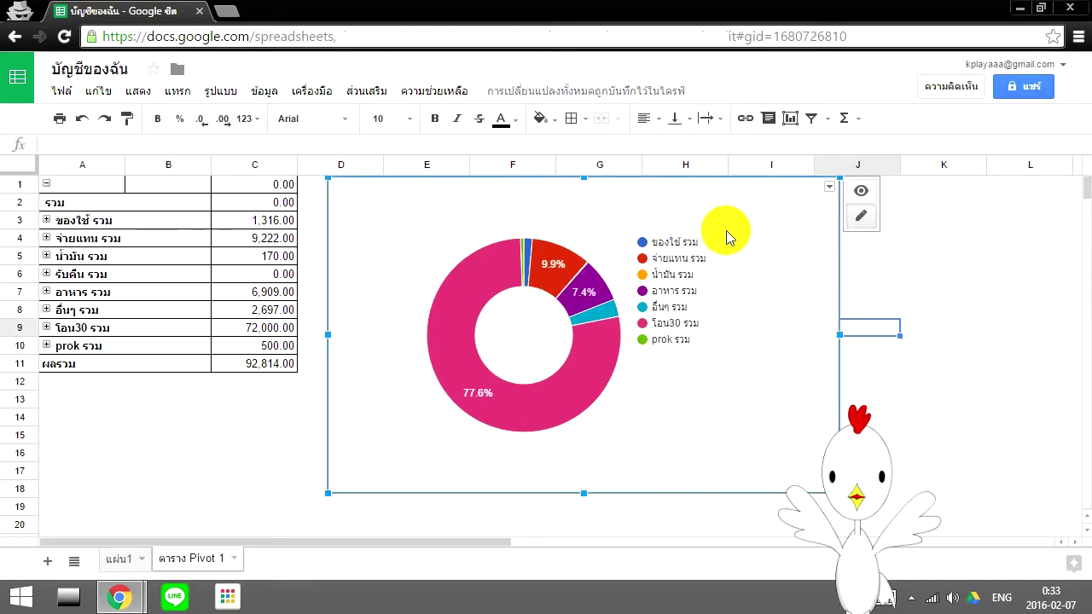
Step: Delete the donut chart and reopen the Pivot 1 report editor
{"action": "key", "text": "Delete"}
{"action": "left_click", "coordinate": [501, 383]}
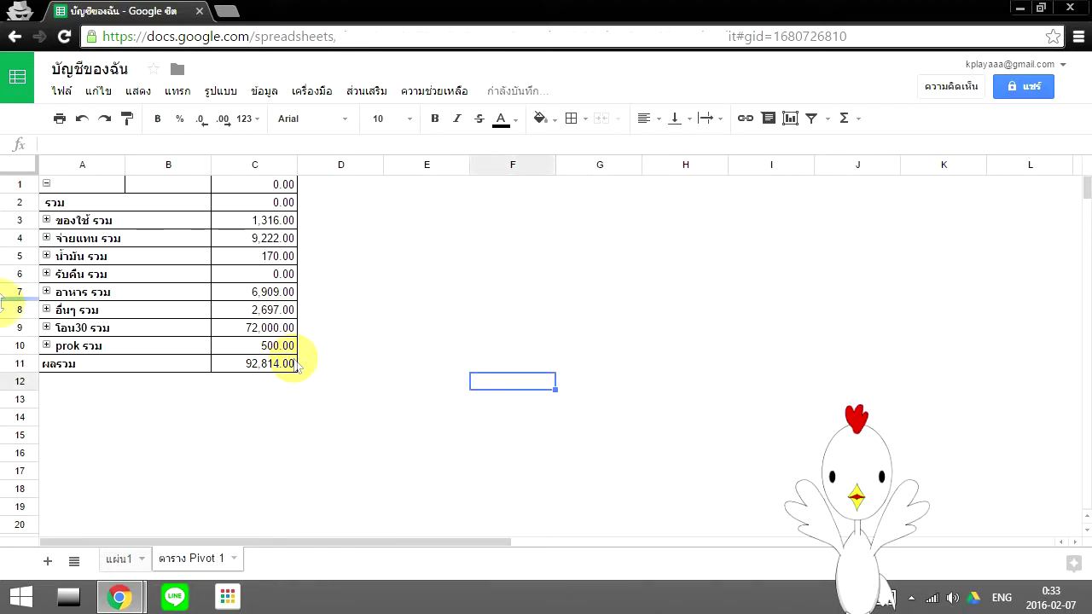
{"action": "left_click", "coordinate": [275, 346]}
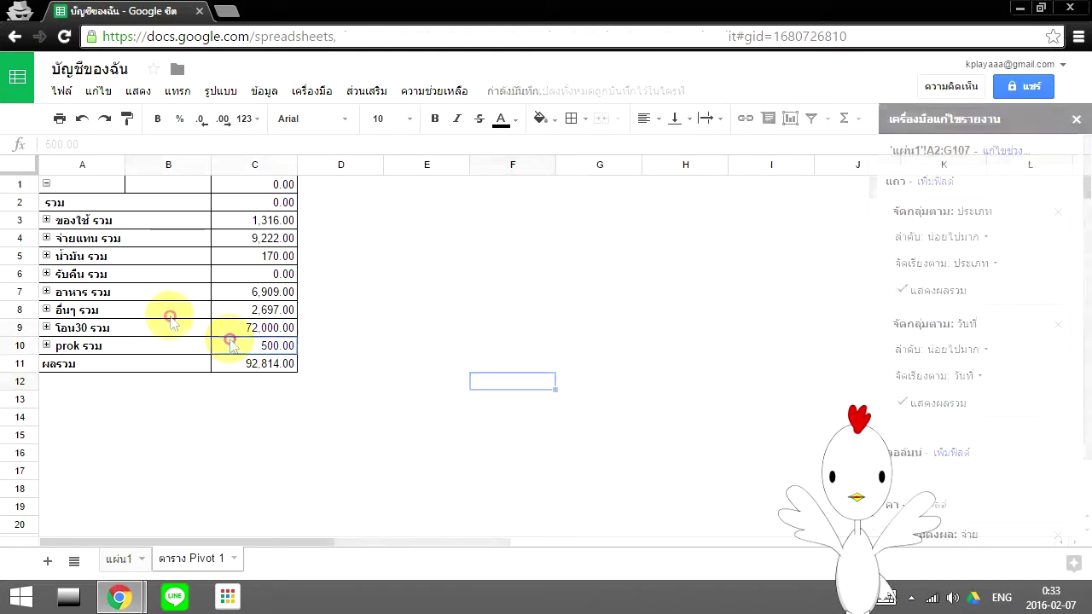
{"action": "left_click", "coordinate": [422, 325]}
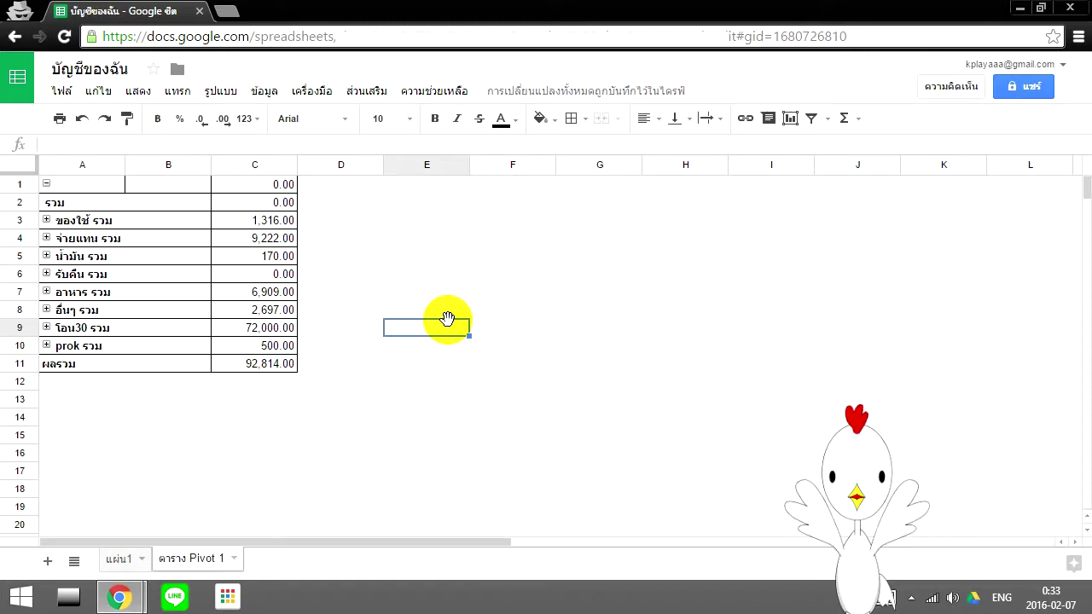
{"action": "left_click", "coordinate": [93, 224]}
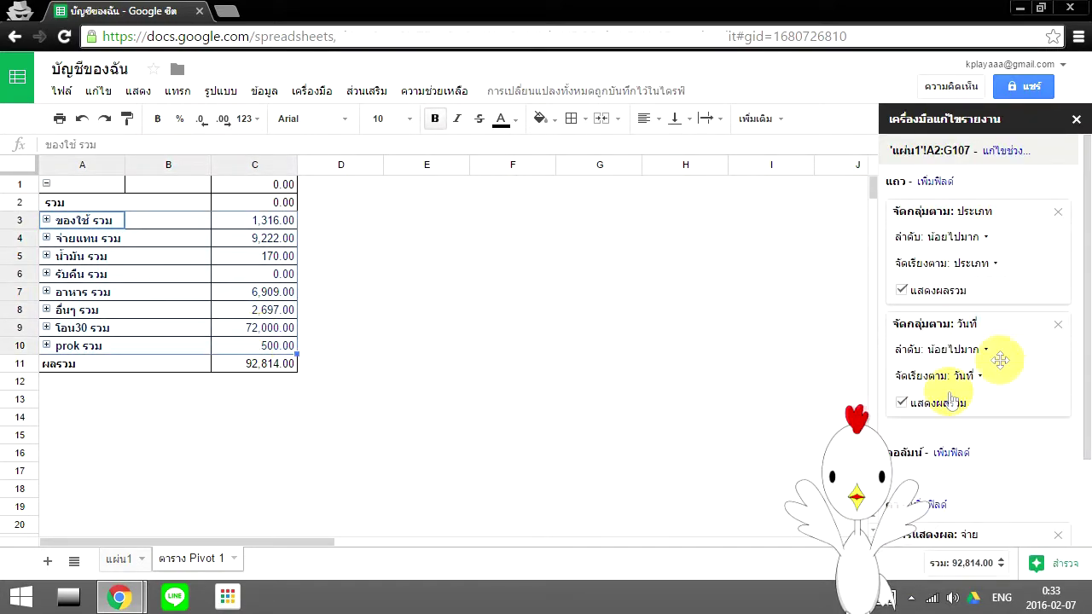
Step: Remove the วันที่ and ประเภท row groups and the จ่าย sum from the pivot
{"action": "left_click", "coordinate": [1060, 328]}
{"action": "left_click", "coordinate": [1057, 211]}
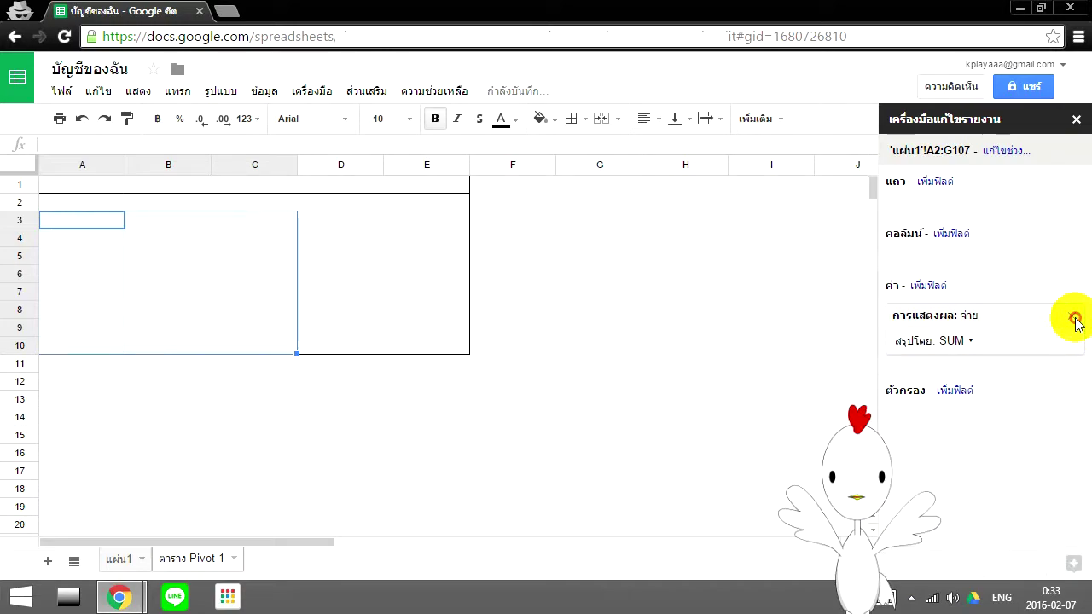
{"action": "left_click", "coordinate": [1074, 320]}
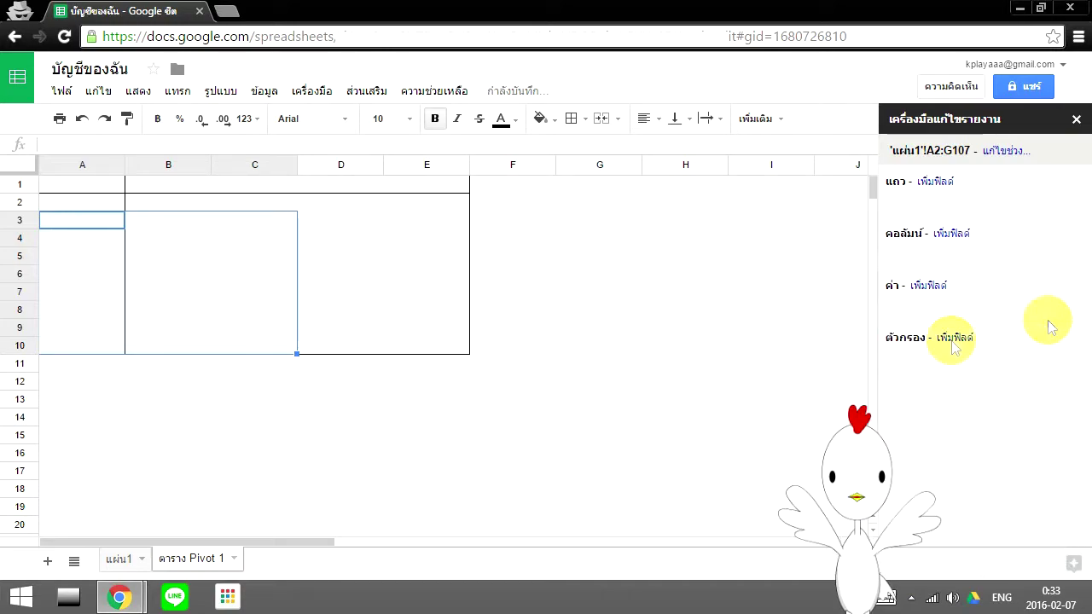
Step: Bring up the options menu for the Pivot 1 sheet tab
{"action": "left_click", "coordinate": [237, 559]}
{"action": "left_click", "coordinate": [235, 562]}
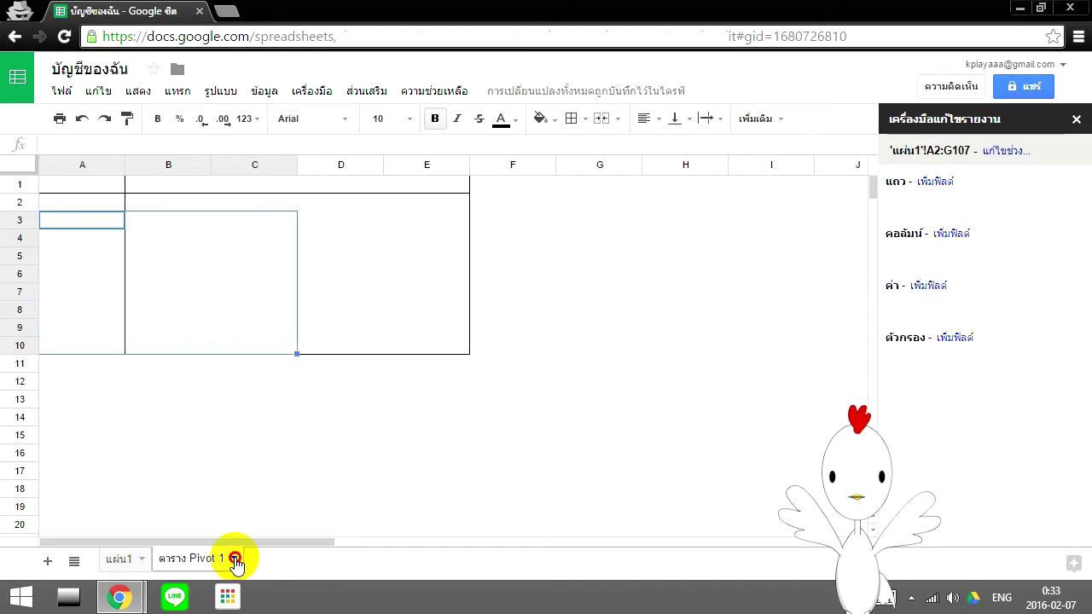
{"action": "left_click", "coordinate": [235, 560]}
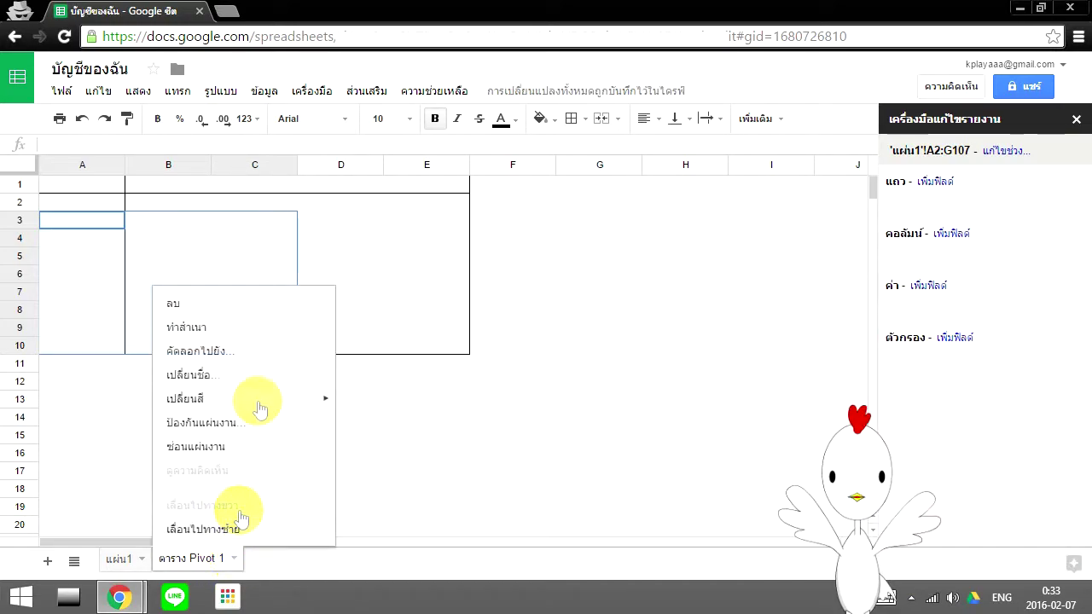
Step: Delete the Pivot 1 sheet and clear the ประเภท filter so every row shows
{"action": "left_click", "coordinate": [254, 306]}
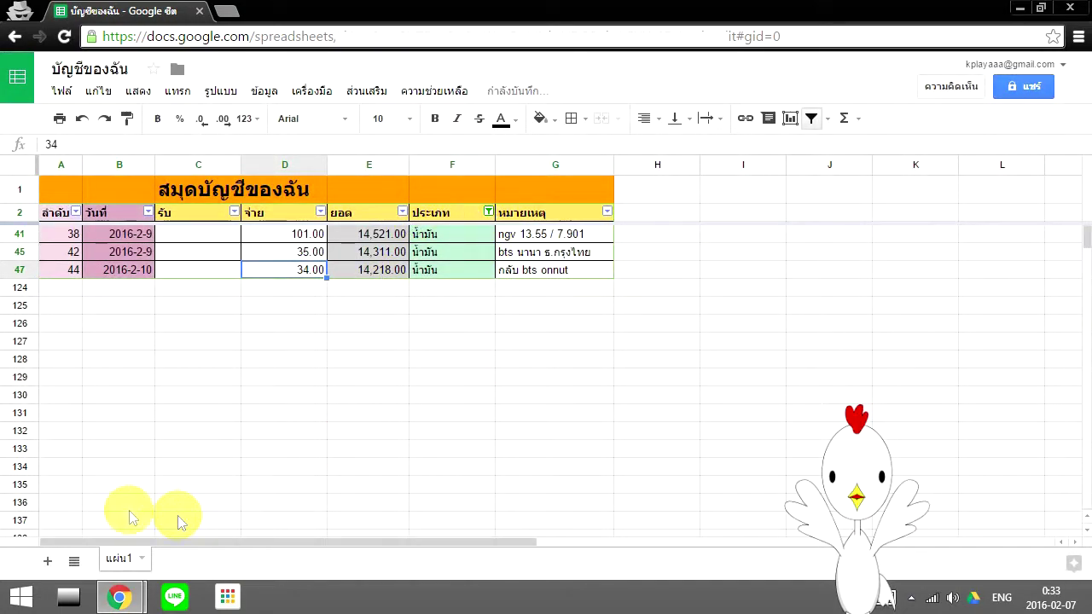
{"action": "left_click", "coordinate": [488, 211]}
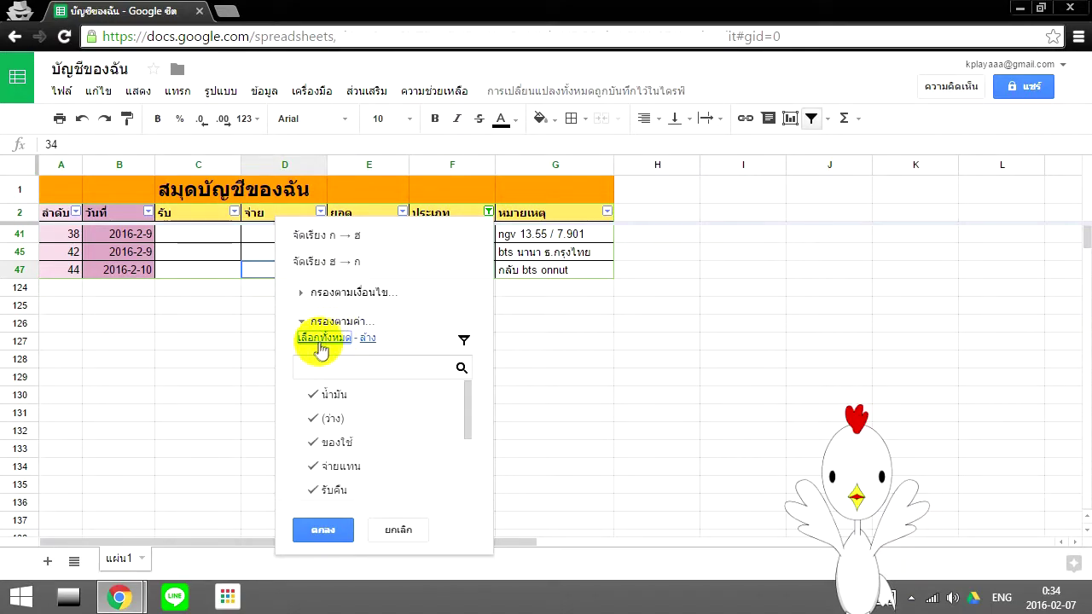
{"action": "left_click", "coordinate": [323, 531]}
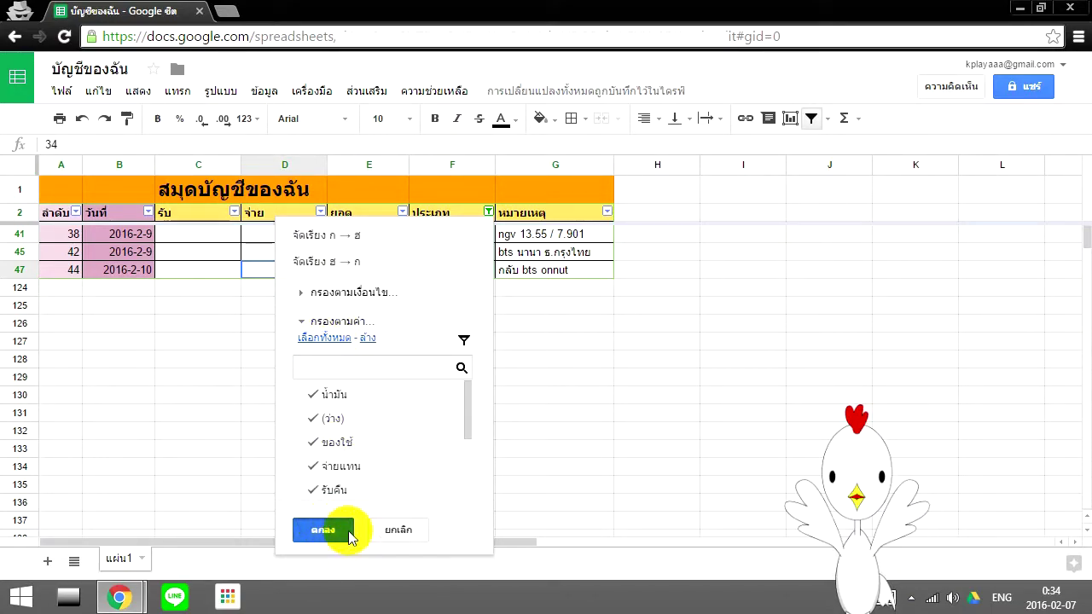
Step: Select the source data range B2:G107 on แผ่น1
{"action": "scroll", "coordinate": [509, 493], "scroll_direction": "up", "scroll_amount": 3}
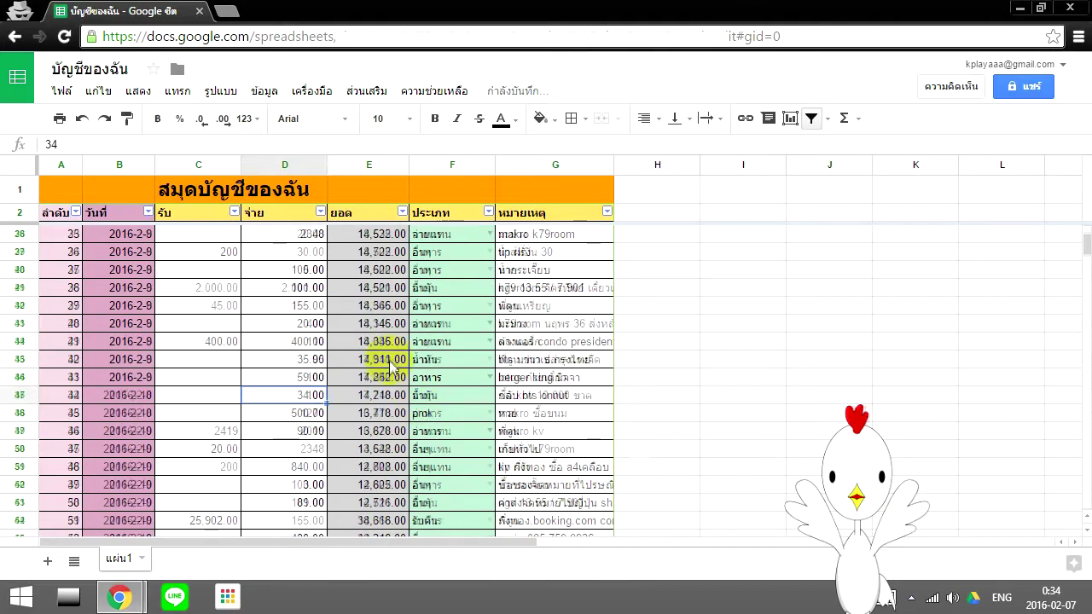
{"action": "scroll", "coordinate": [450, 406], "scroll_direction": "down", "scroll_amount": 5}
{"action": "scroll", "coordinate": [449, 403], "scroll_direction": "down", "scroll_amount": 3}
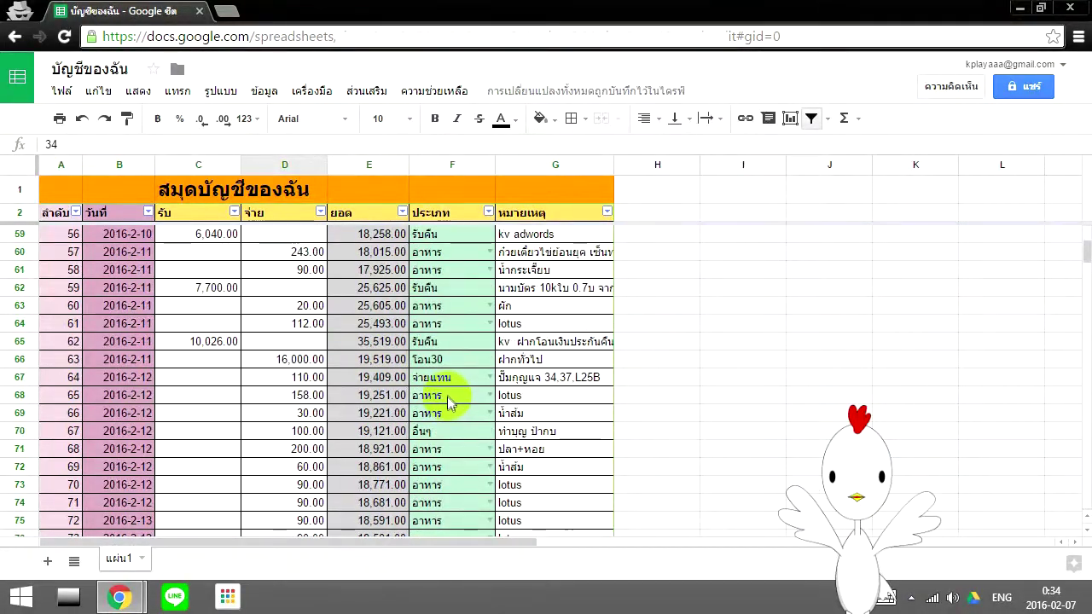
{"action": "scroll", "coordinate": [449, 401], "scroll_direction": "down", "scroll_amount": 3}
{"action": "scroll", "coordinate": [449, 400], "scroll_direction": "down", "scroll_amount": 3}
{"action": "scroll", "coordinate": [449, 401], "scroll_direction": "down", "scroll_amount": 3}
{"action": "scroll", "coordinate": [449, 396], "scroll_direction": "down", "scroll_amount": 2}
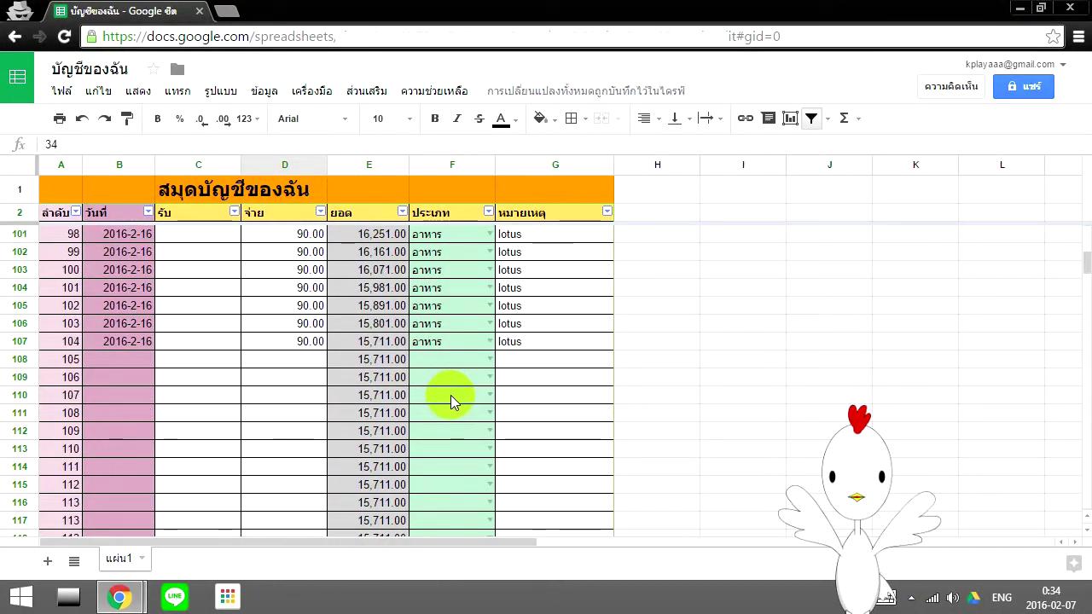
{"action": "left_click", "coordinate": [499, 359]}
{"action": "left_click", "coordinate": [549, 341]}
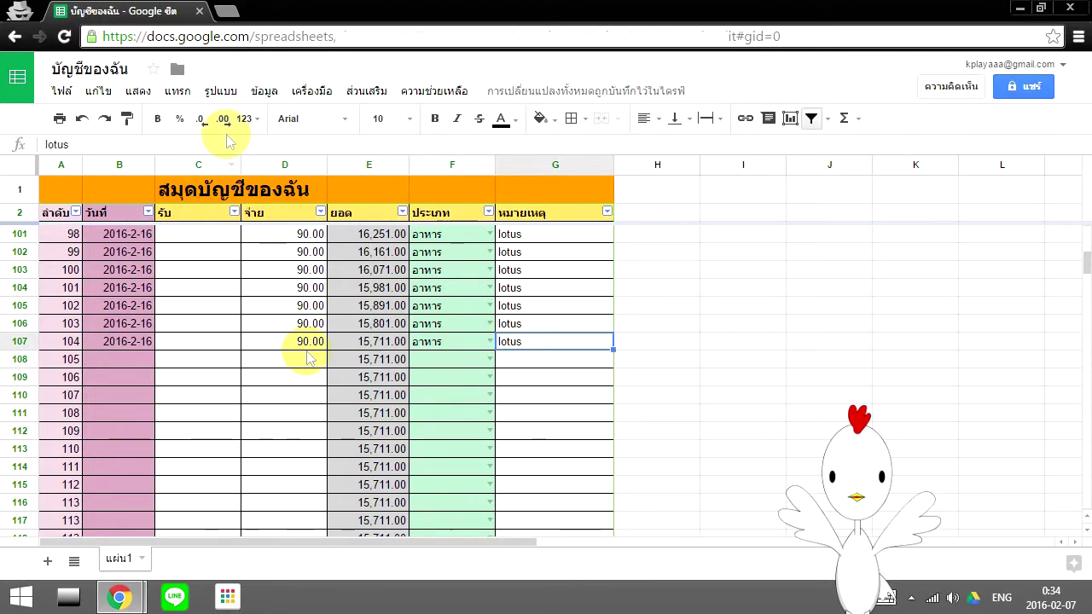
{"action": "left_click", "coordinate": [107, 218], "text": "shift"}
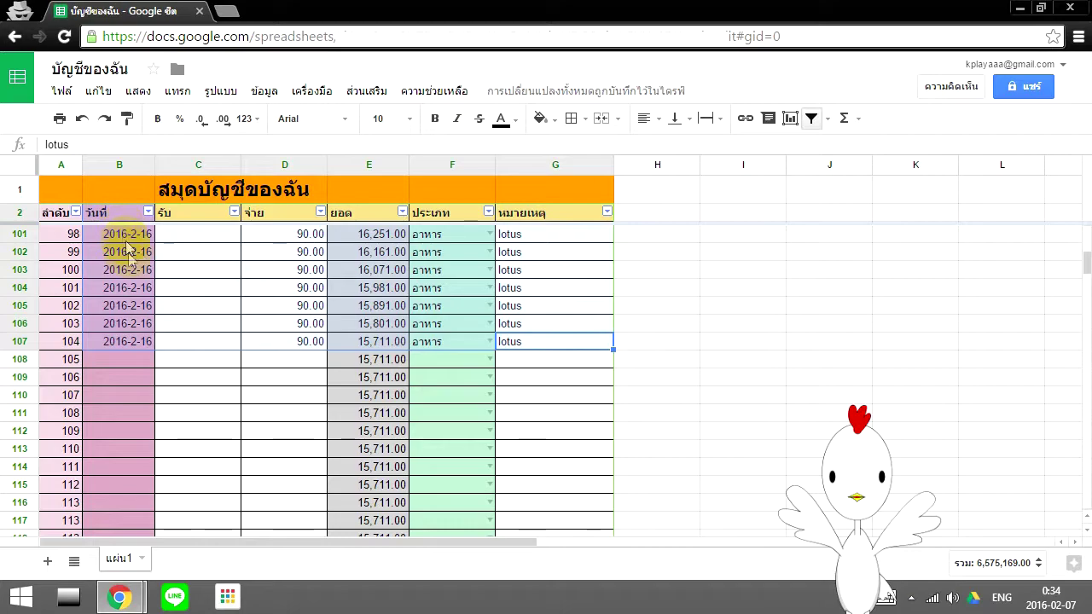
{"action": "left_click", "coordinate": [88, 196]}
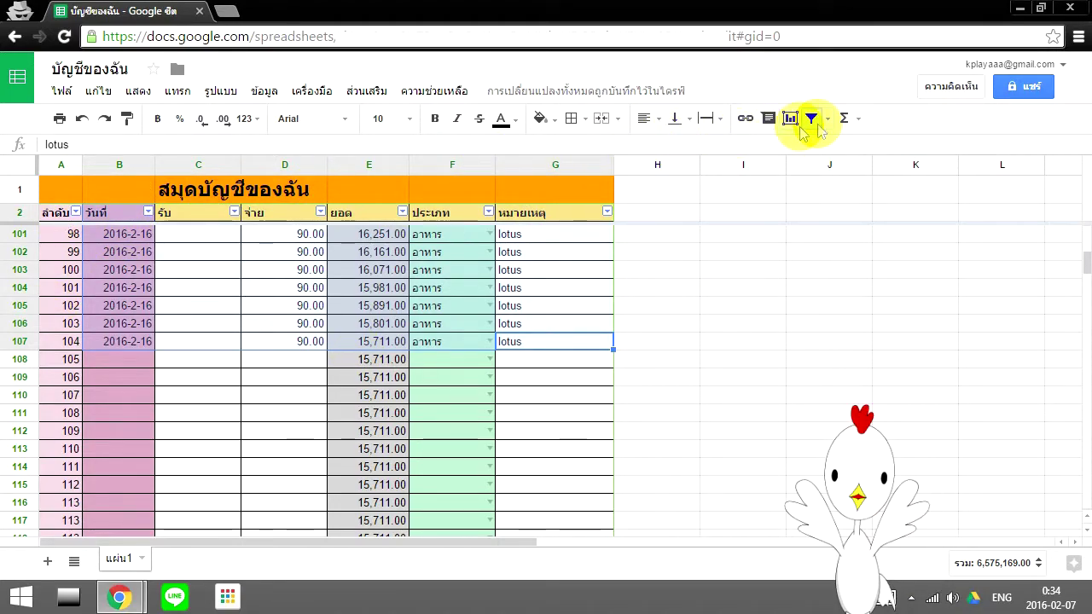
Step: Create a new pivot table grouping rows by วันที่ and summing จ่าย, totalling 92,814.00
{"action": "left_click", "coordinate": [273, 90]}
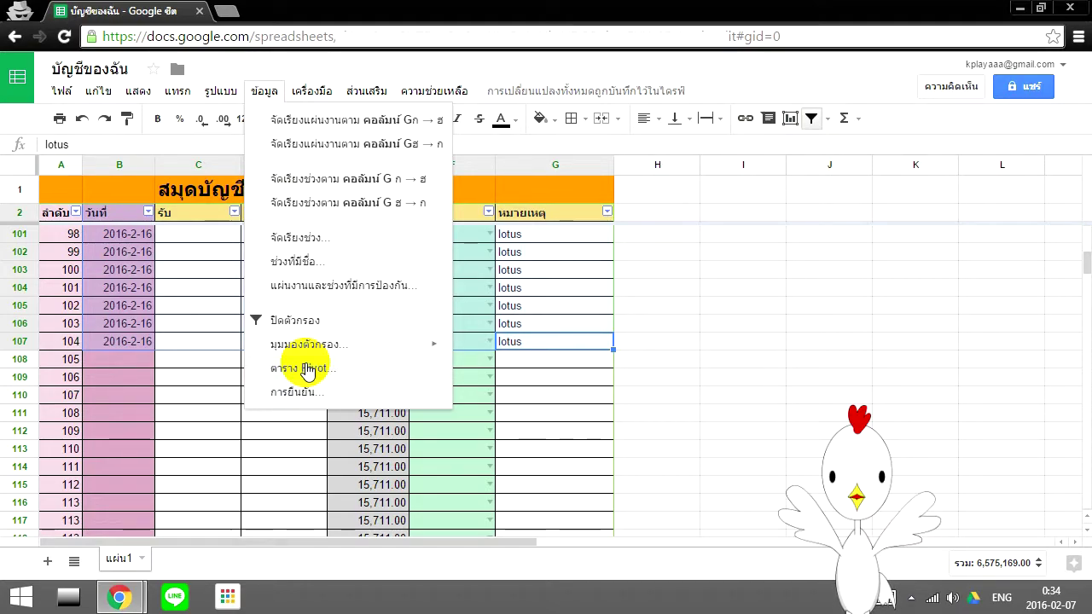
{"action": "left_click", "coordinate": [312, 368]}
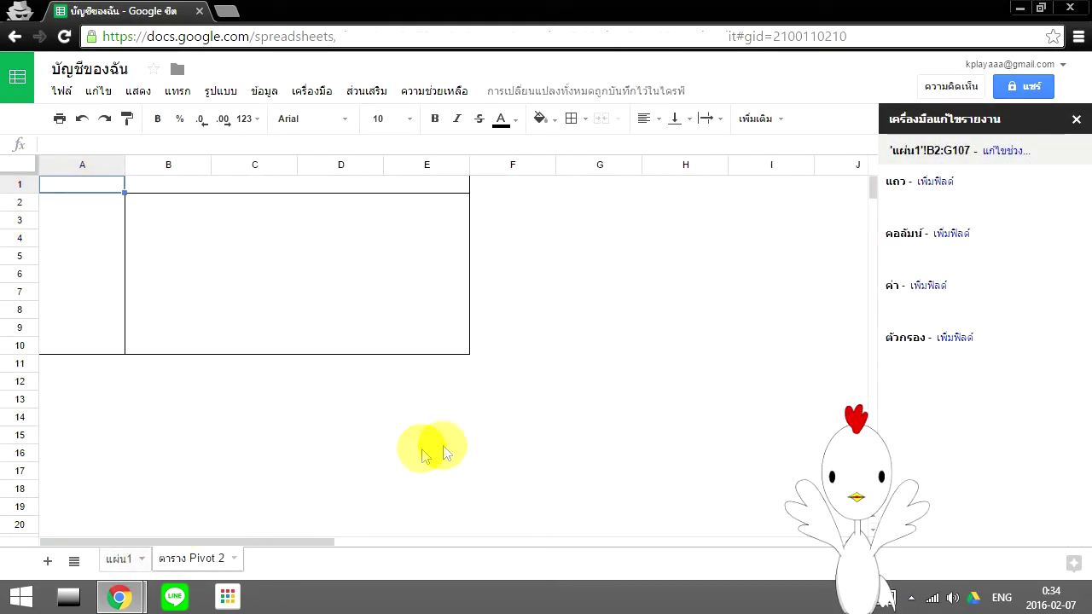
{"action": "left_click", "coordinate": [929, 183]}
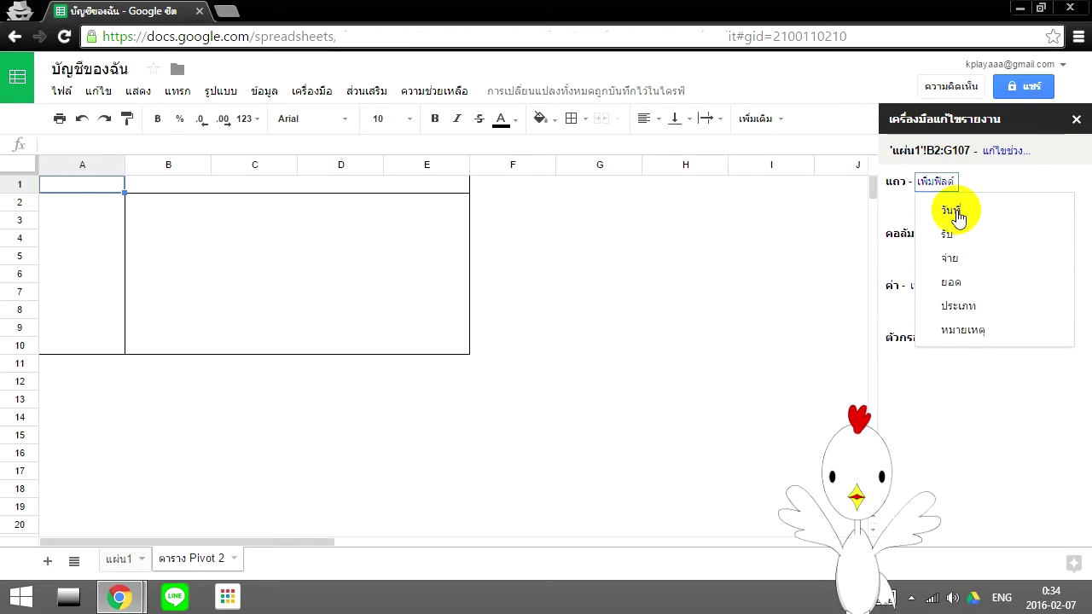
{"action": "left_click", "coordinate": [953, 212]}
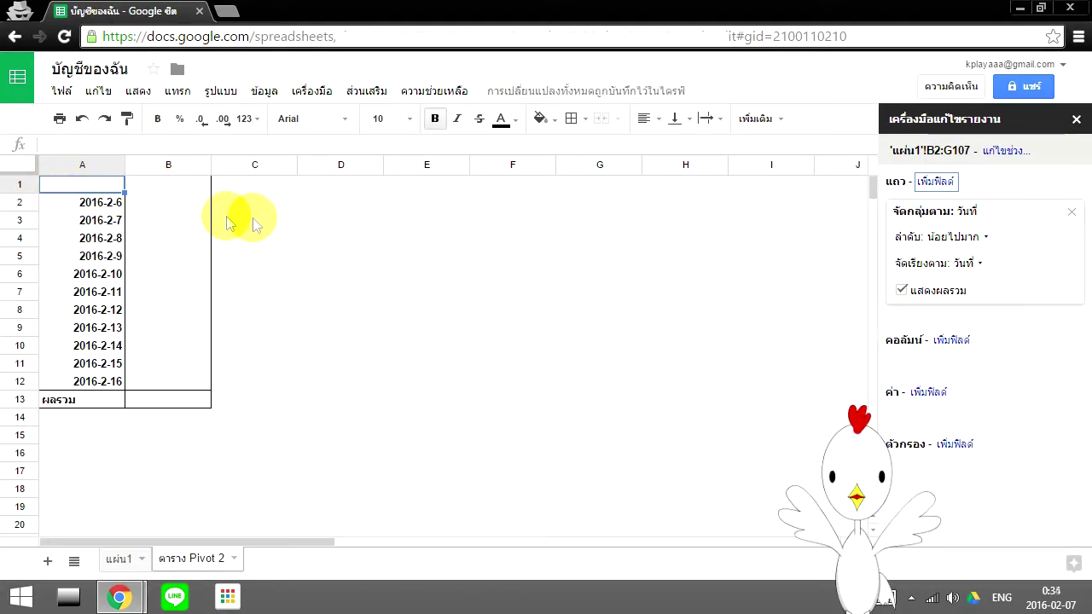
{"action": "left_click", "coordinate": [928, 392]}
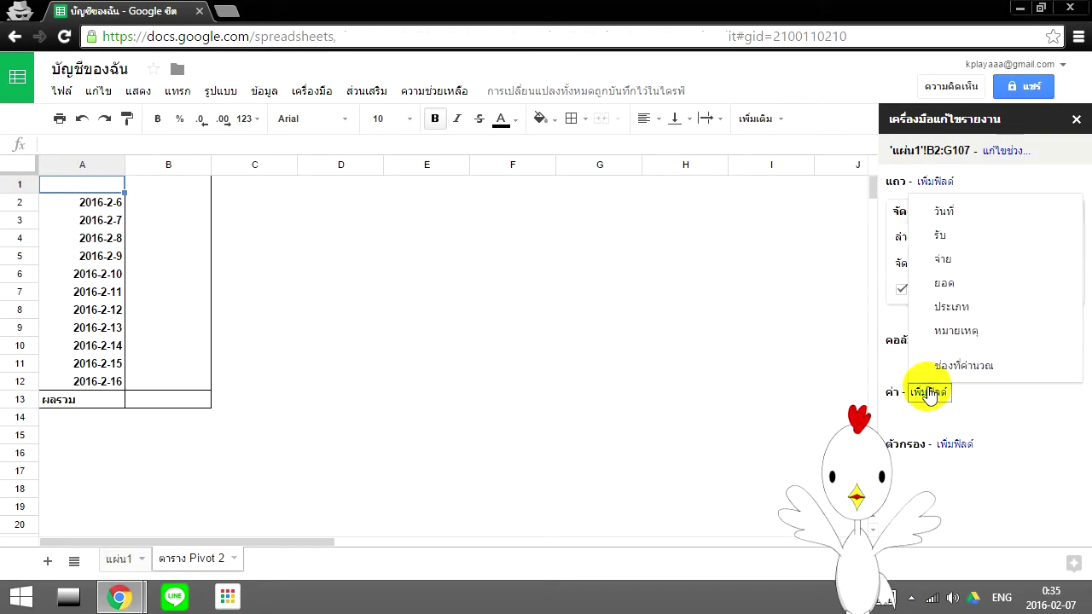
{"action": "left_click", "coordinate": [942, 259]}
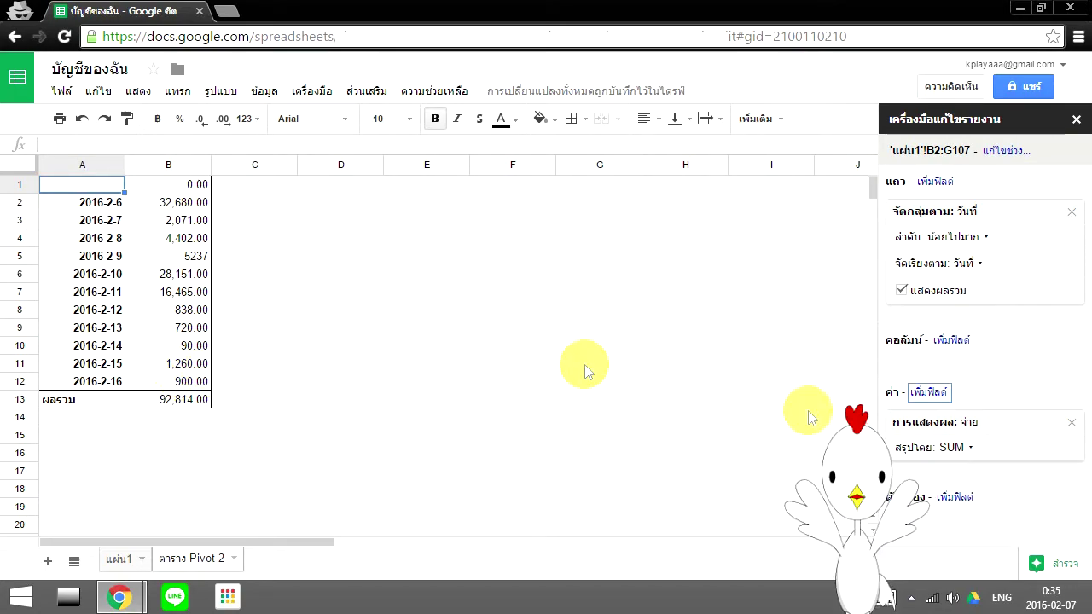
{"action": "left_click", "coordinate": [962, 342]}
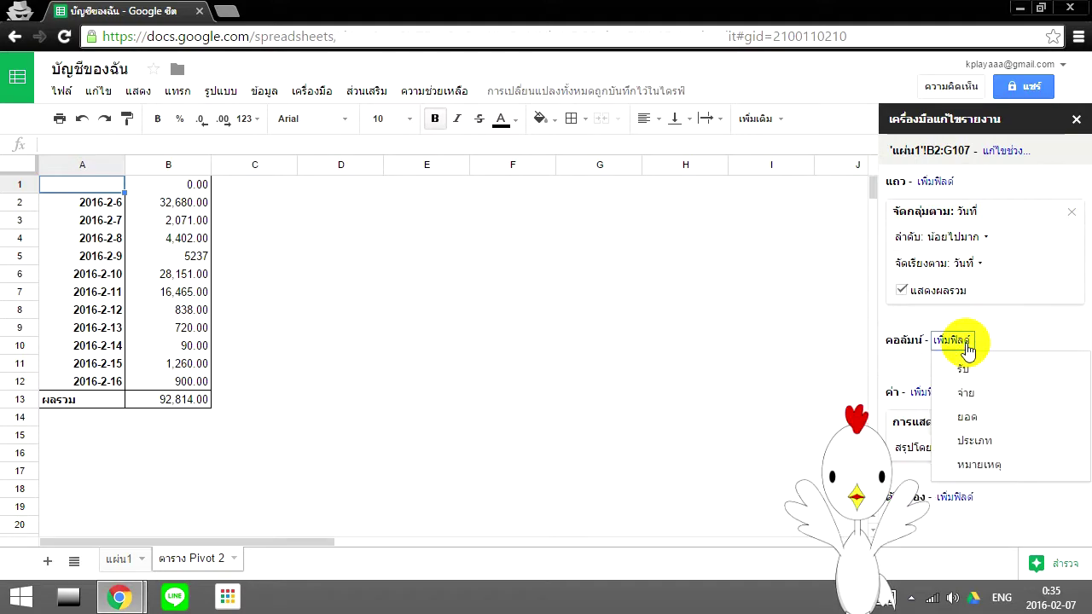
Step: Spread the ประเภท categories across the pivot's columns
{"action": "left_click", "coordinate": [981, 443]}
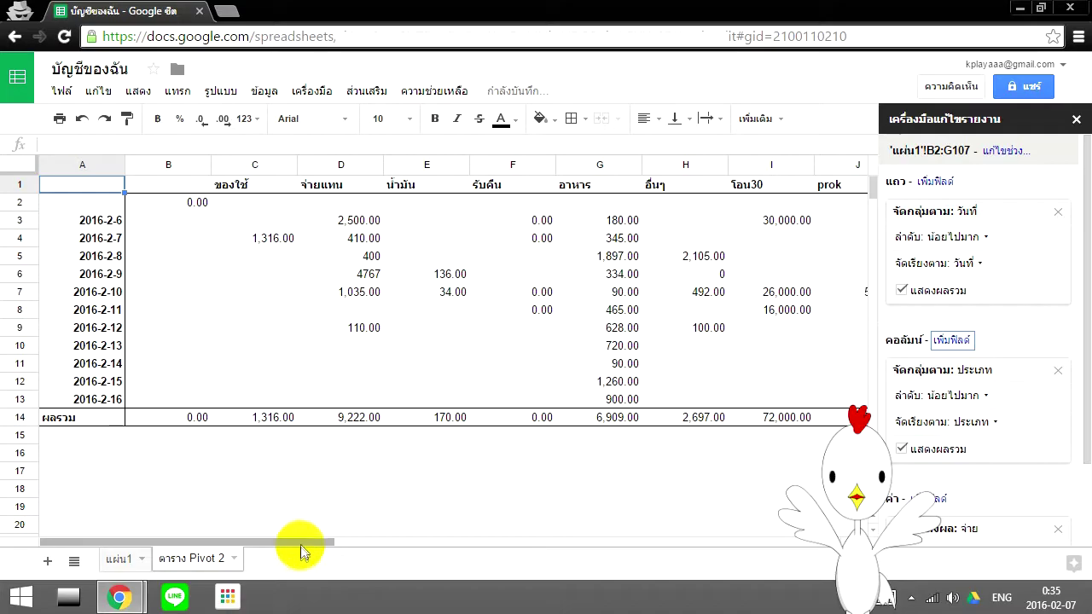
{"action": "mouse_move", "coordinate": [300, 546]}
{"action": "left_mouse_down"}
{"action": "mouse_move", "coordinate": [320, 546]}
{"action": "mouse_move", "coordinate": [168, 546]}
{"action": "left_mouse_up"}
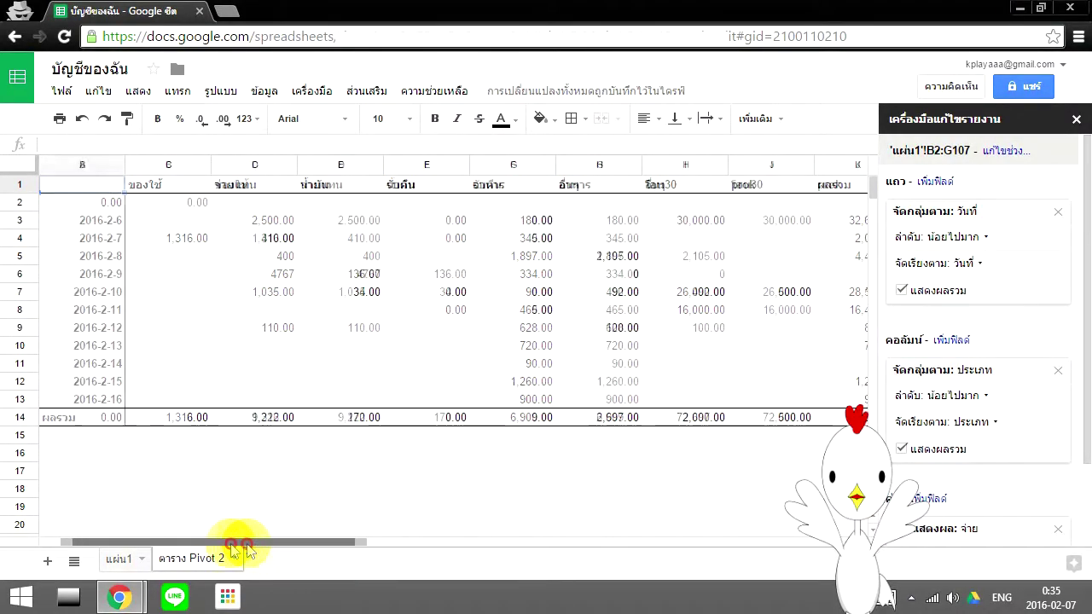
{"action": "left_click_drag", "start_coordinate": [168, 546], "coordinate": [158, 546]}
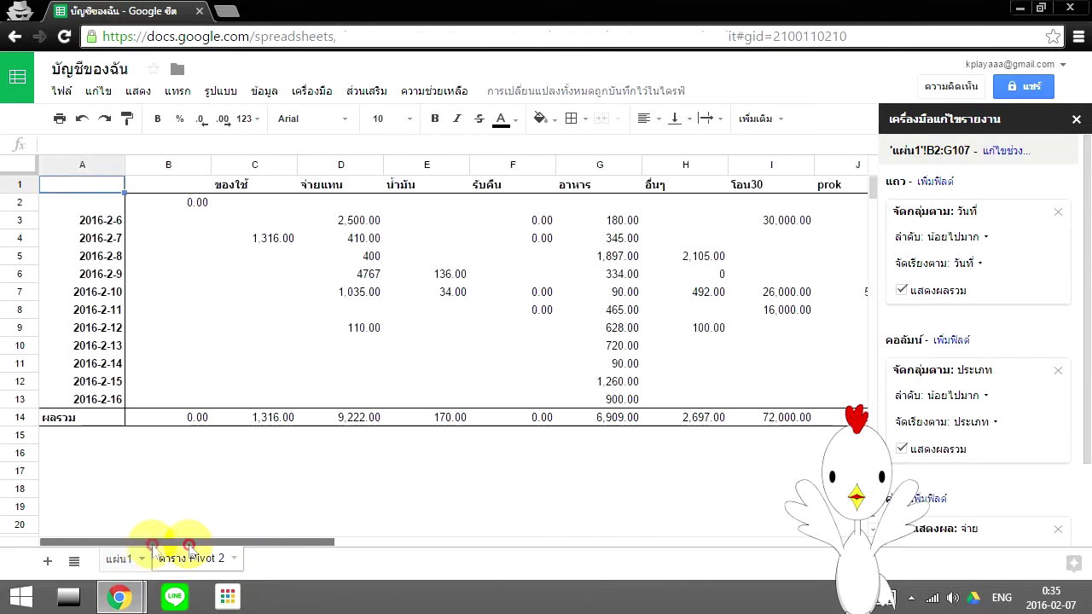
Step: Narrow column A so the date labels fit tightly
{"action": "left_click", "coordinate": [26, 164]}
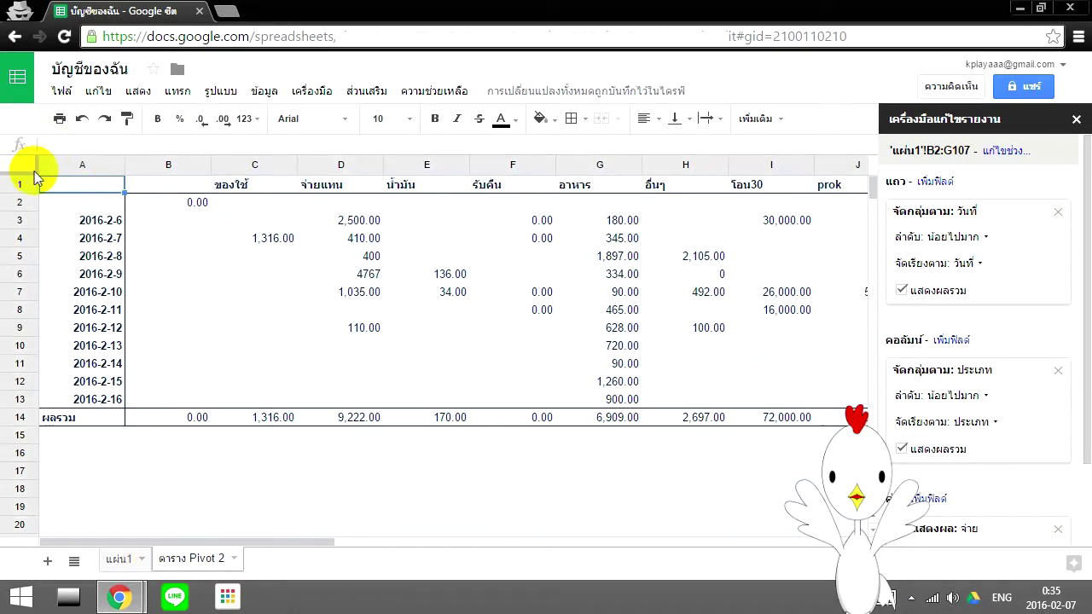
{"action": "left_click_drag", "start_coordinate": [122, 165], "coordinate": [101, 167]}
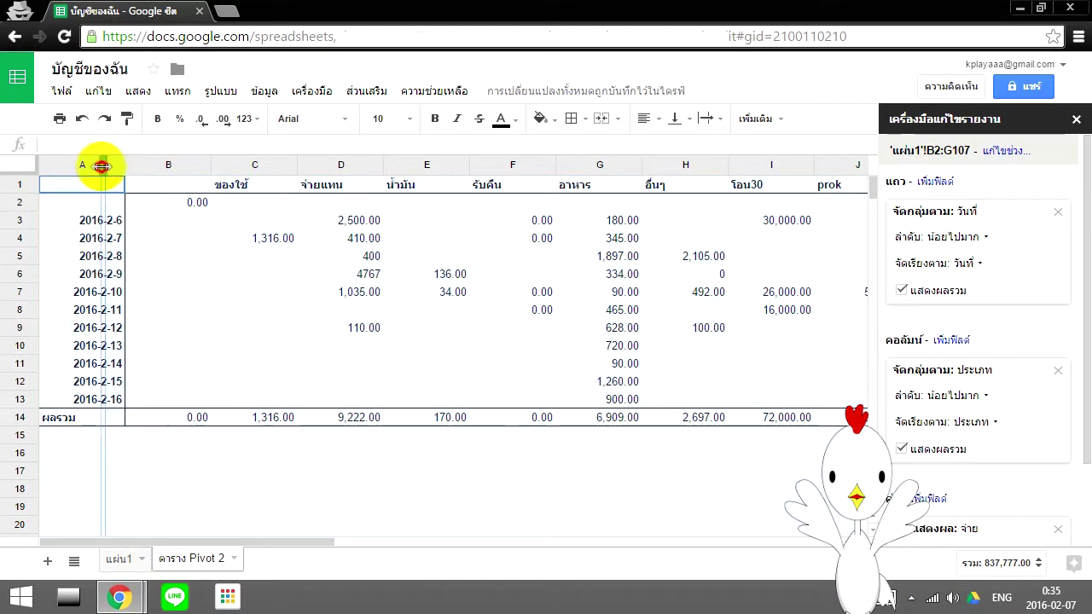
{"action": "left_click", "coordinate": [150, 217]}
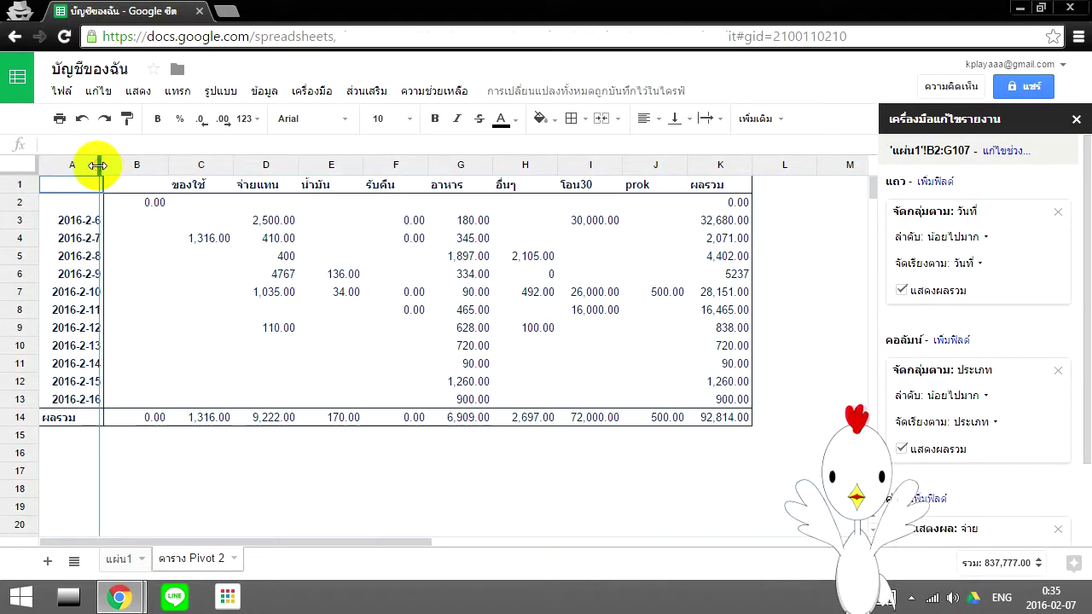
{"action": "left_click_drag", "start_coordinate": [96, 164], "coordinate": [99, 165]}
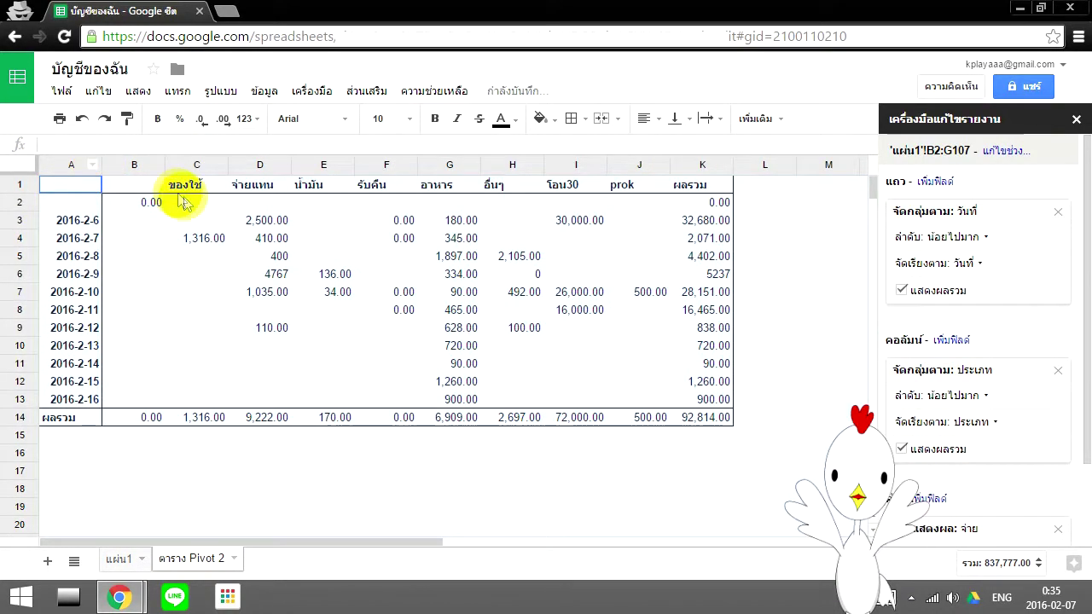
{"action": "left_click", "coordinate": [753, 220]}
Step: Apply all borders to the Pivot 2 table range A1:K14
{"action": "left_click", "coordinate": [701, 184]}
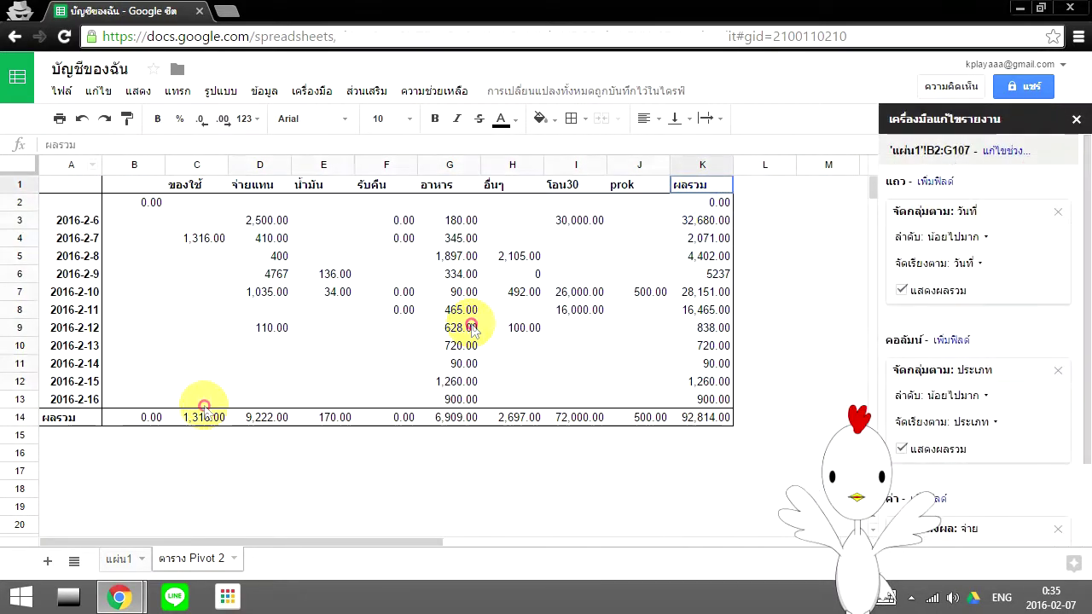
{"action": "left_click", "coordinate": [58, 416], "text": "shift"}
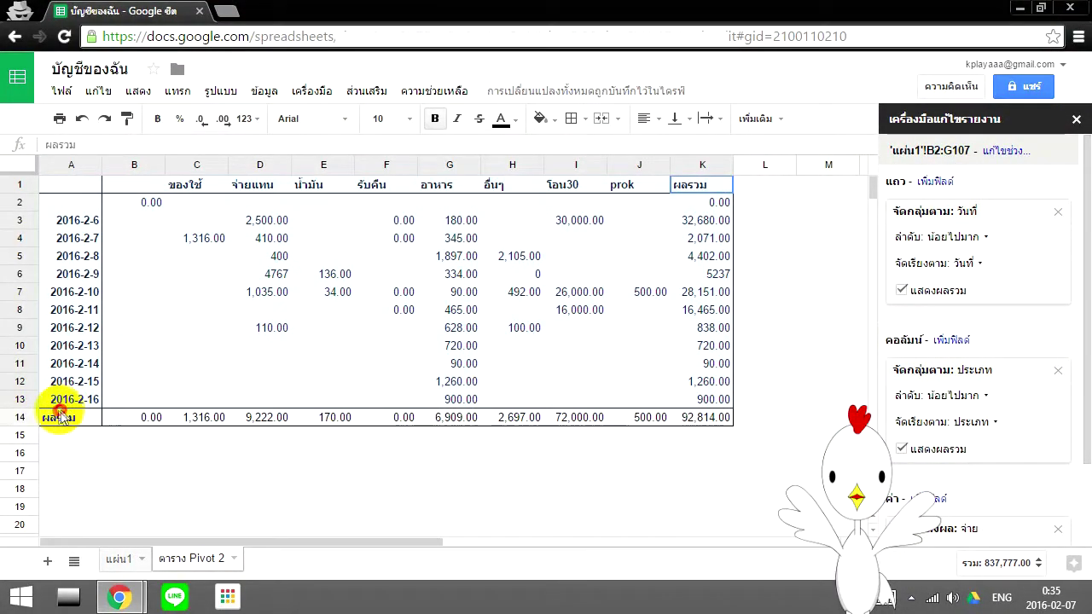
{"action": "left_click", "coordinate": [572, 119]}
{"action": "left_click", "coordinate": [582, 152]}
{"action": "left_click", "coordinate": [750, 346]}
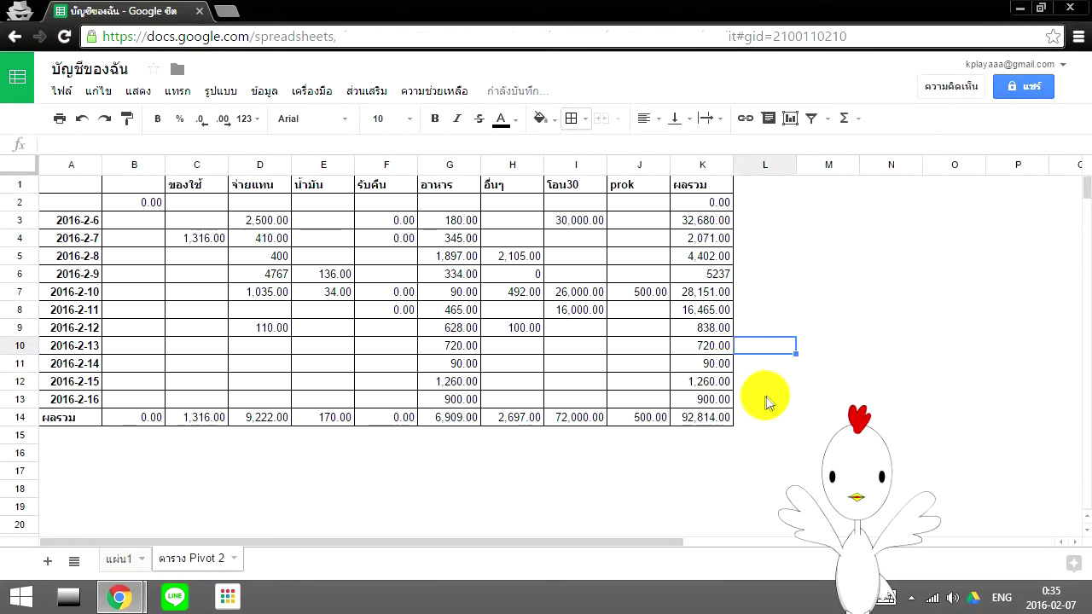
Step: Reselect the table range and look at the แผ่น1 sheet before returning to Pivot 2
{"action": "left_click", "coordinate": [332, 223]}
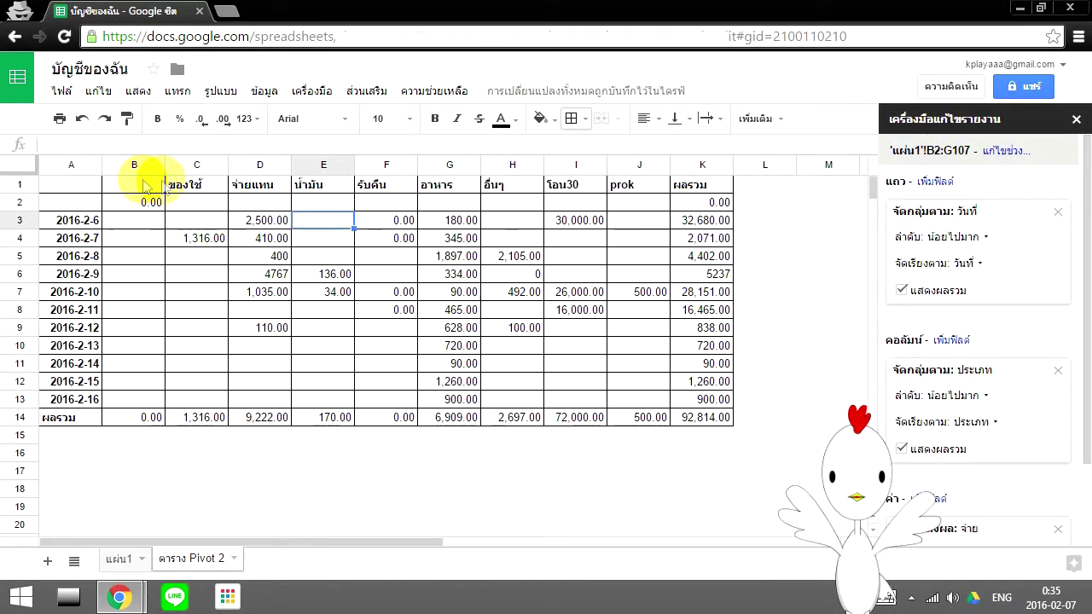
{"action": "left_click_drag", "start_coordinate": [94, 183], "coordinate": [699, 399]}
{"action": "left_click", "coordinate": [509, 331]}
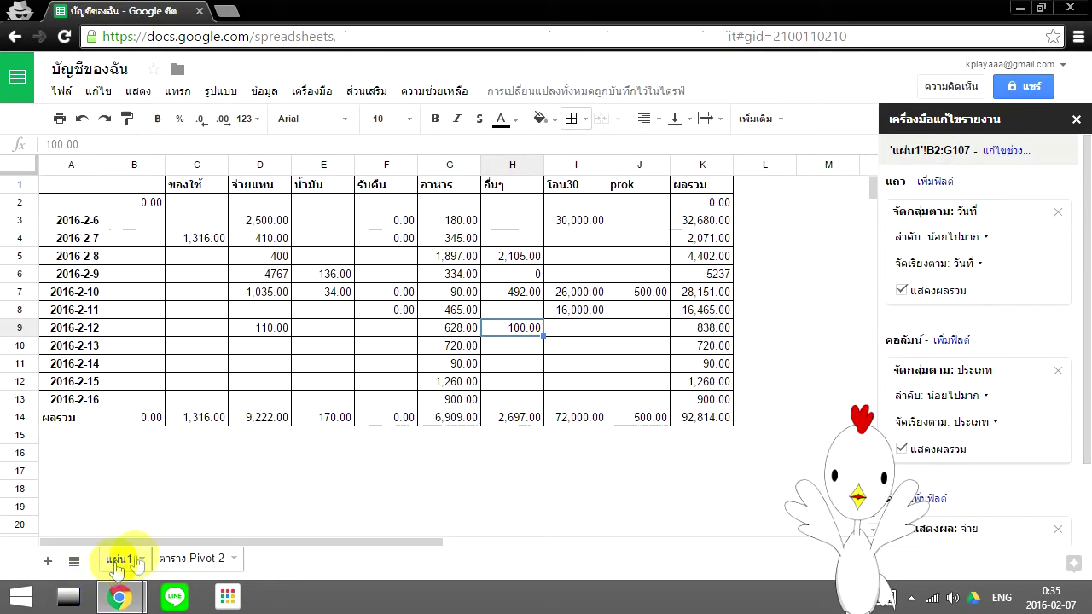
{"action": "left_click_drag", "start_coordinate": [118, 567], "coordinate": [92, 561]}
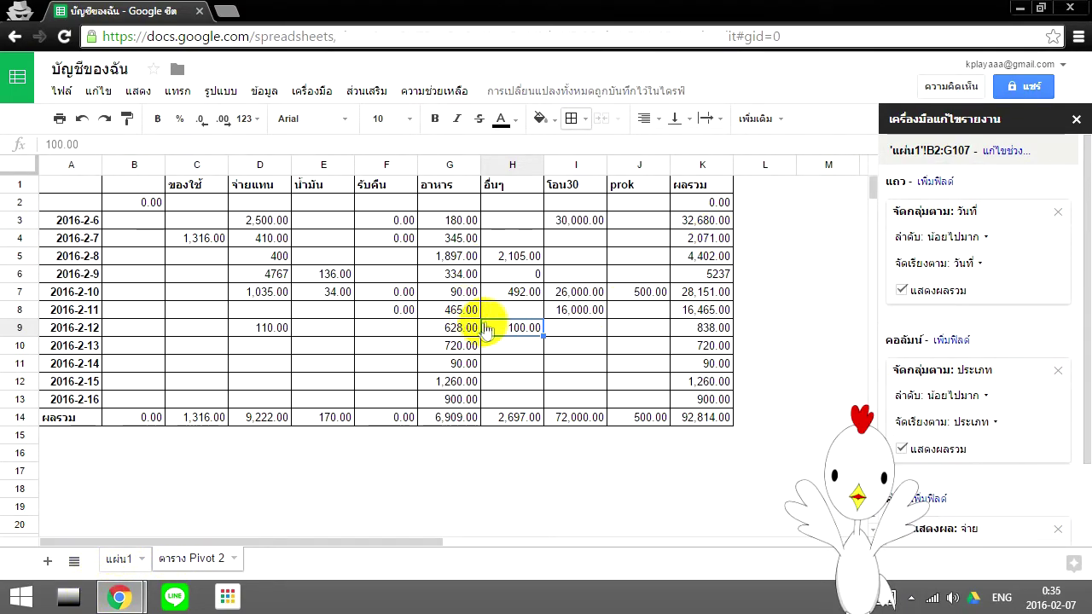
{"action": "left_click", "coordinate": [209, 565]}
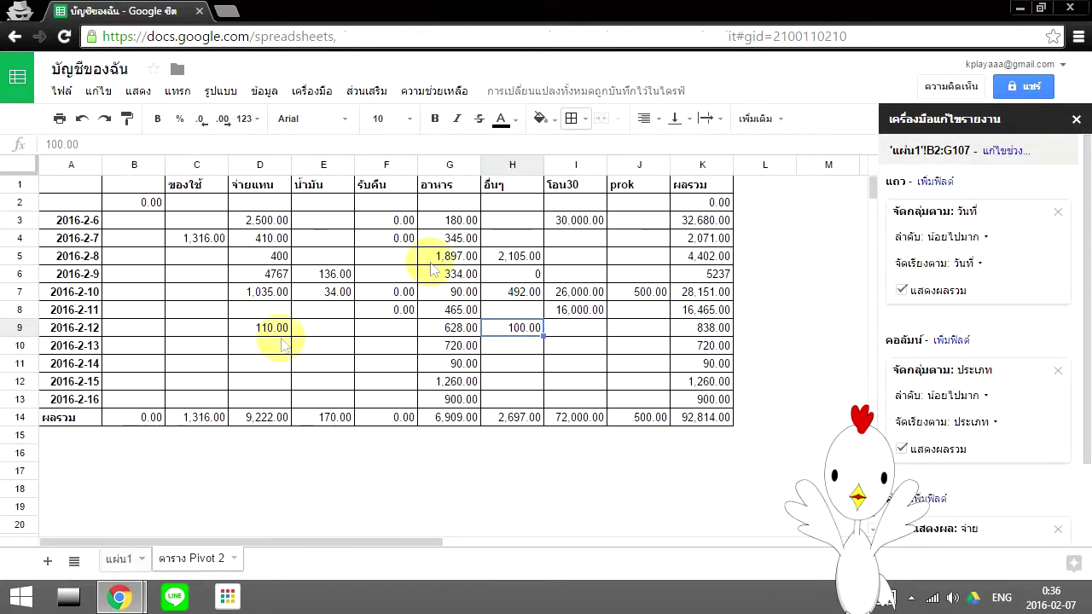
Step: Check values such as 492.00 in H7 and 628.00 in G9, then select A1:A14
{"action": "left_click", "coordinate": [565, 274]}
{"action": "left_click", "coordinate": [502, 316]}
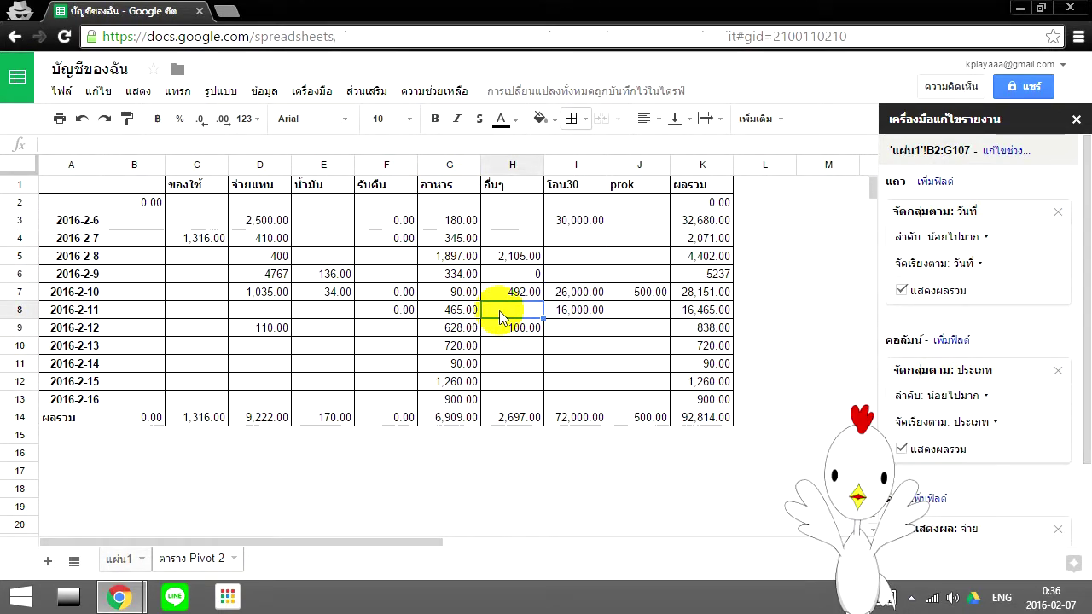
{"action": "left_click", "coordinate": [488, 290]}
{"action": "left_click", "coordinate": [463, 326]}
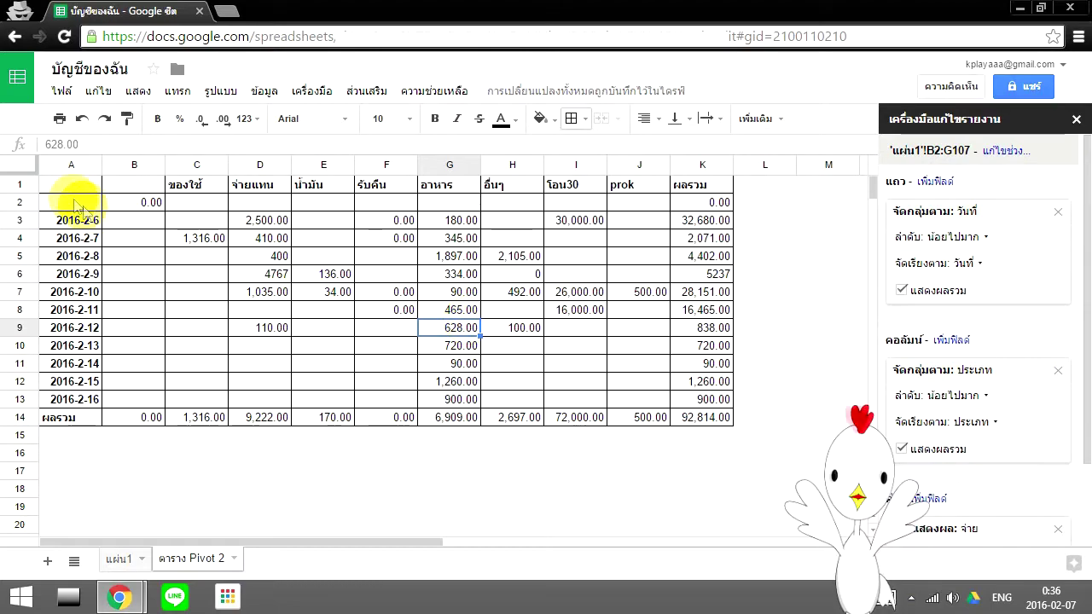
{"action": "left_click_drag", "start_coordinate": [72, 184], "coordinate": [72, 422]}
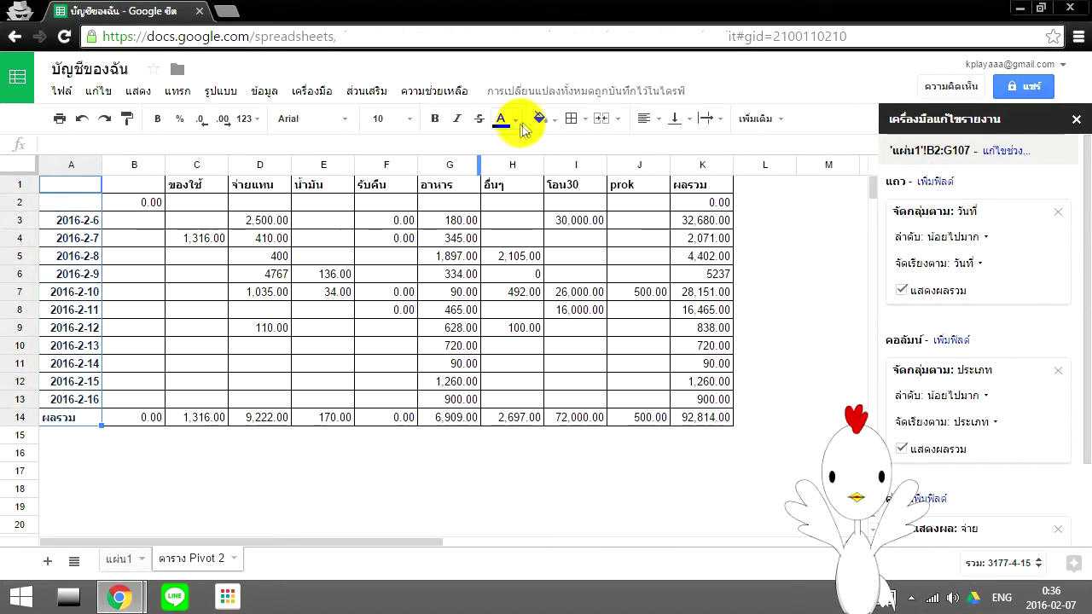
Step: Fill the date column A1:A14 yellow
{"action": "left_click", "coordinate": [541, 119]}
{"action": "left_click", "coordinate": [595, 195]}
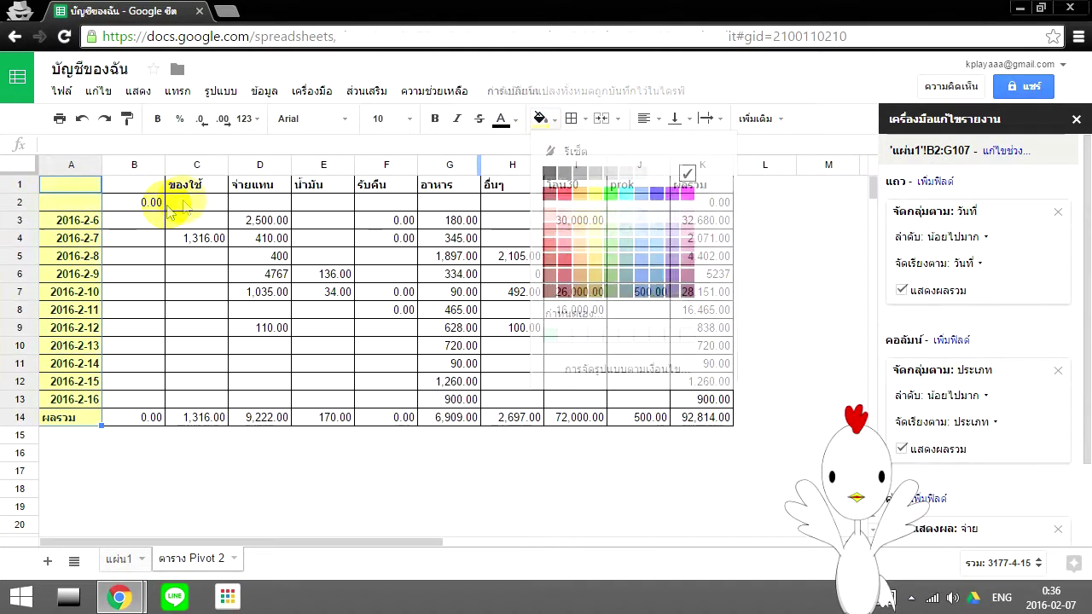
{"action": "left_click", "coordinate": [71, 185]}
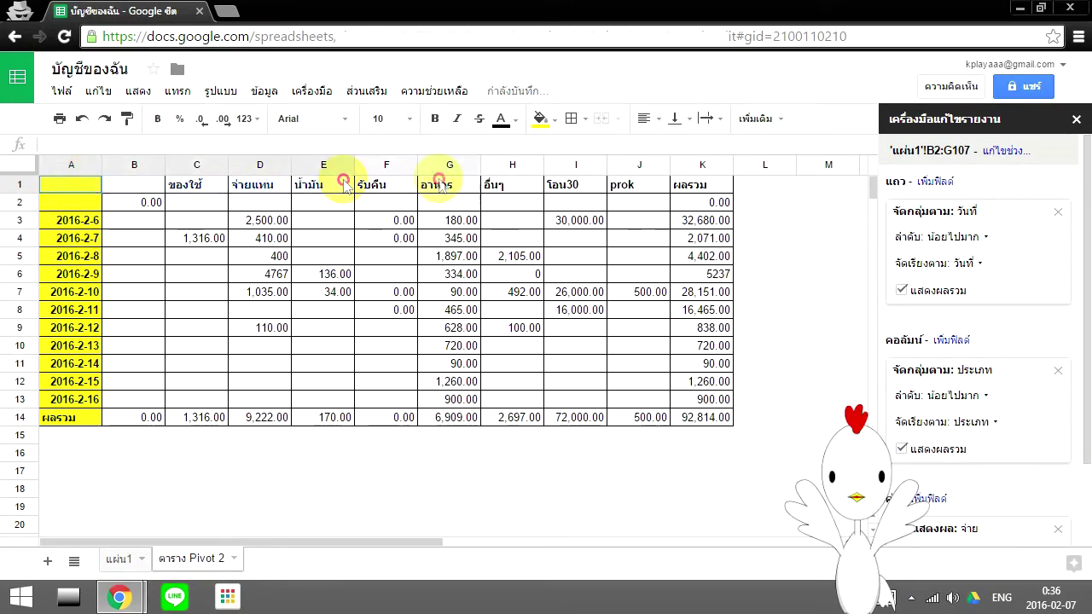
Step: Fill the header row A1:K1 orange and the totals column and row grey
{"action": "left_click_drag", "start_coordinate": [72, 185], "coordinate": [689, 183]}
{"action": "left_click", "coordinate": [541, 119]}
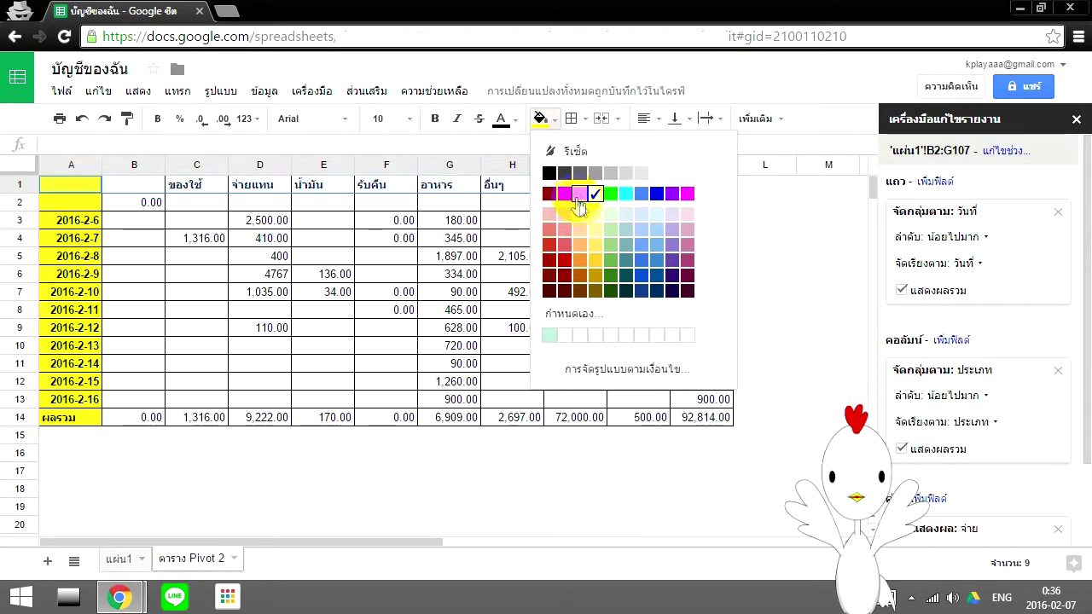
{"action": "left_click", "coordinate": [580, 194]}
{"action": "left_click", "coordinate": [379, 381]}
{"action": "left_click", "coordinate": [673, 309]}
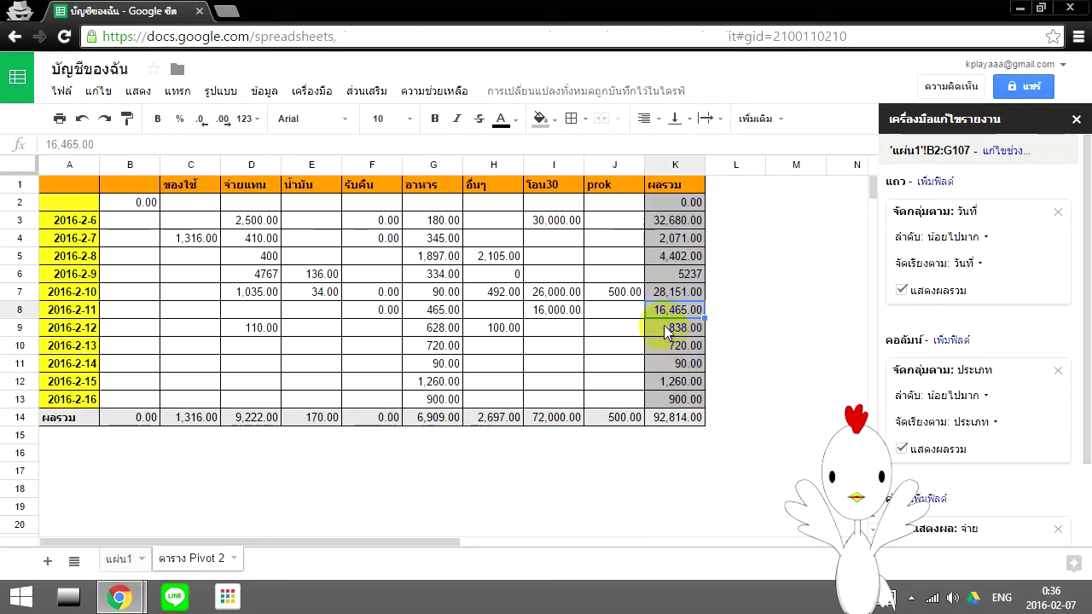
Step: Reopen the Pivot 2 report editor to confirm วันที่ rows, ประเภท columns and จ่าย sum
{"action": "left_click", "coordinate": [314, 274]}
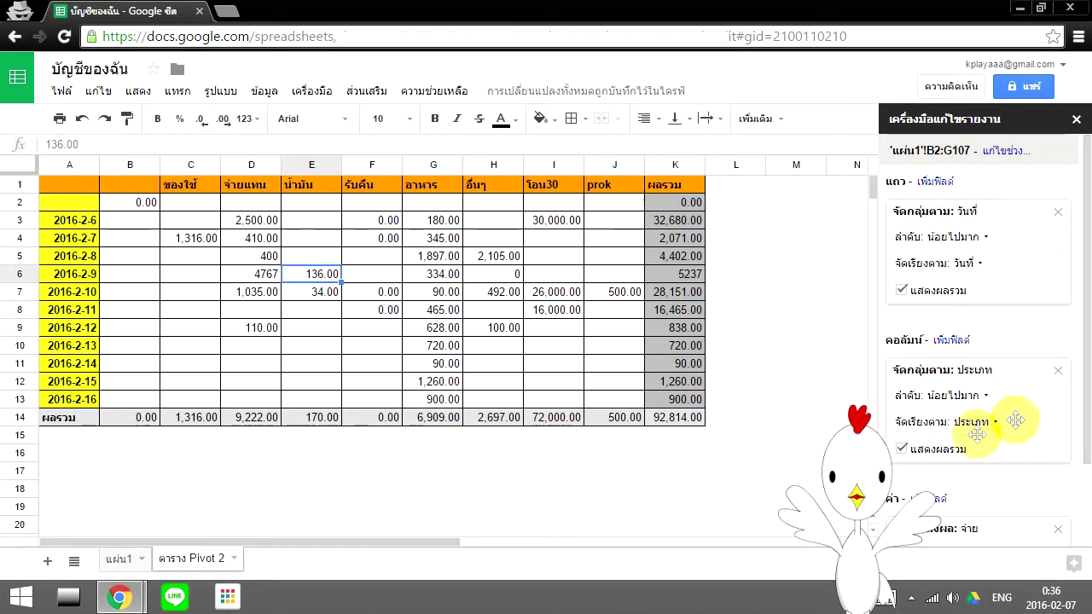
{"action": "left_click", "coordinate": [793, 294]}
{"action": "left_click", "coordinate": [857, 273]}
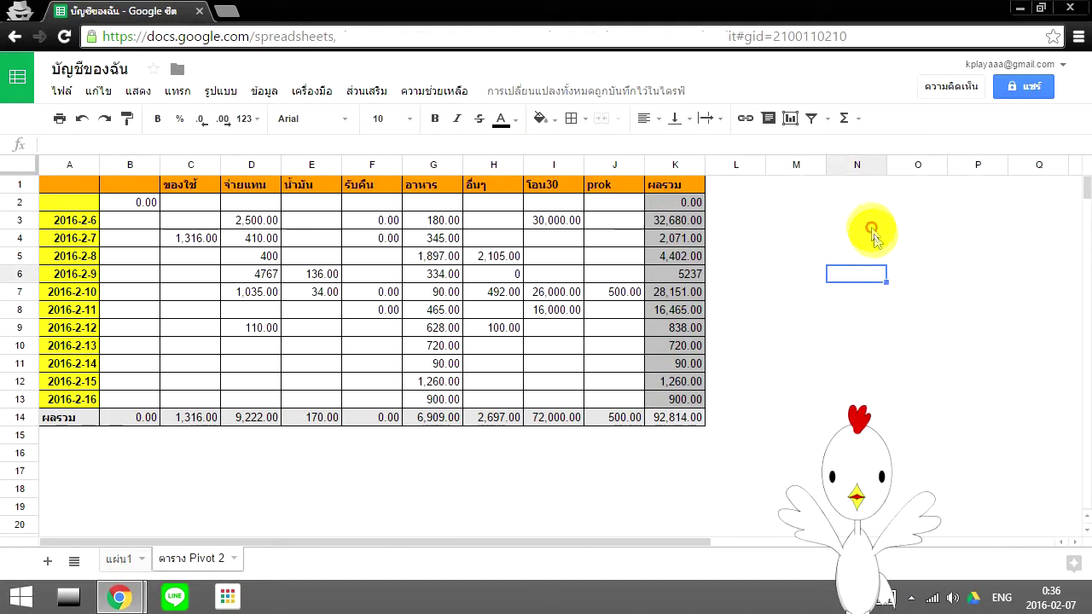
{"action": "left_click", "coordinate": [930, 308]}
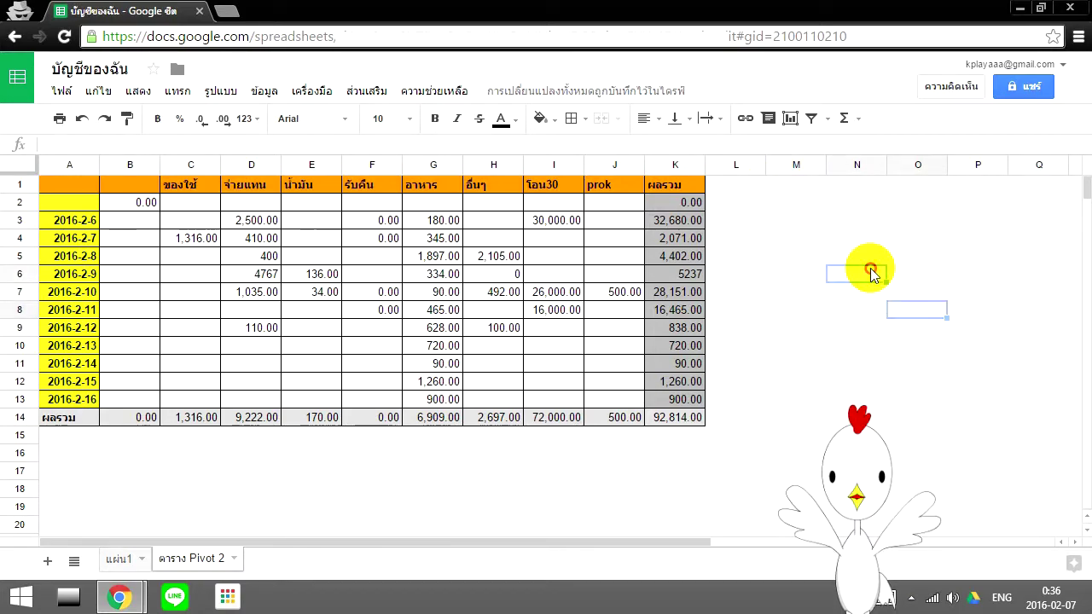
{"action": "left_click", "coordinate": [869, 271]}
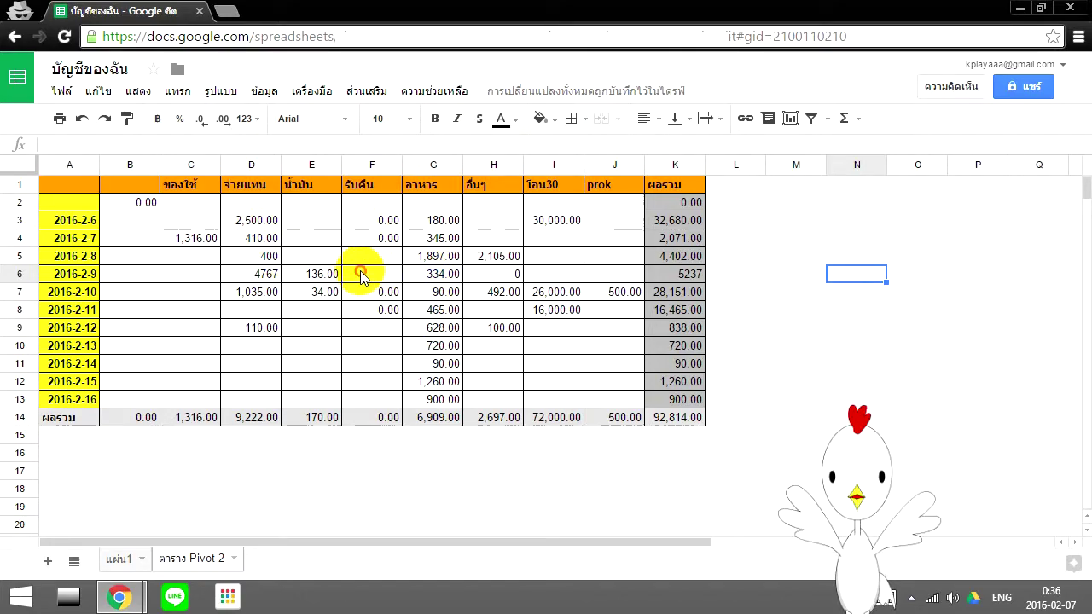
{"action": "left_click", "coordinate": [362, 275]}
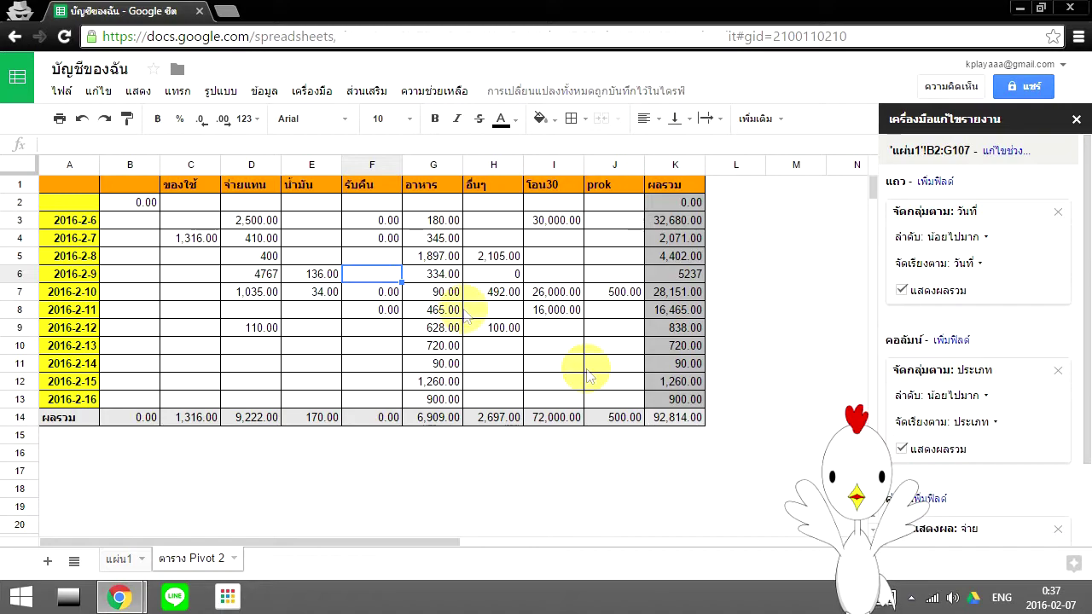
{"action": "left_click", "coordinate": [741, 274]}
{"action": "left_click", "coordinate": [344, 244]}
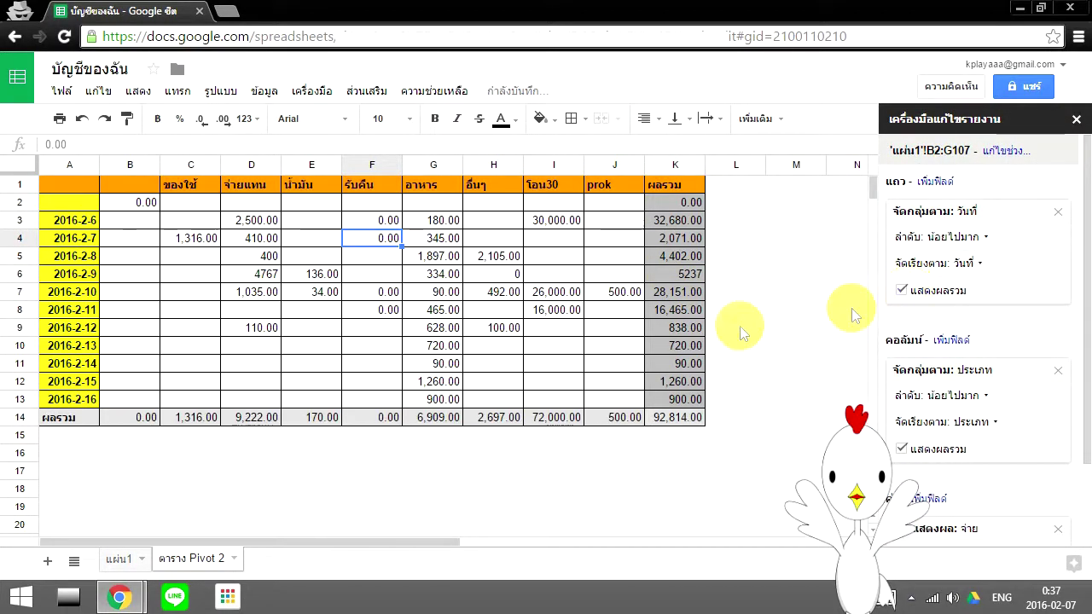
{"action": "left_click", "coordinate": [903, 291]}
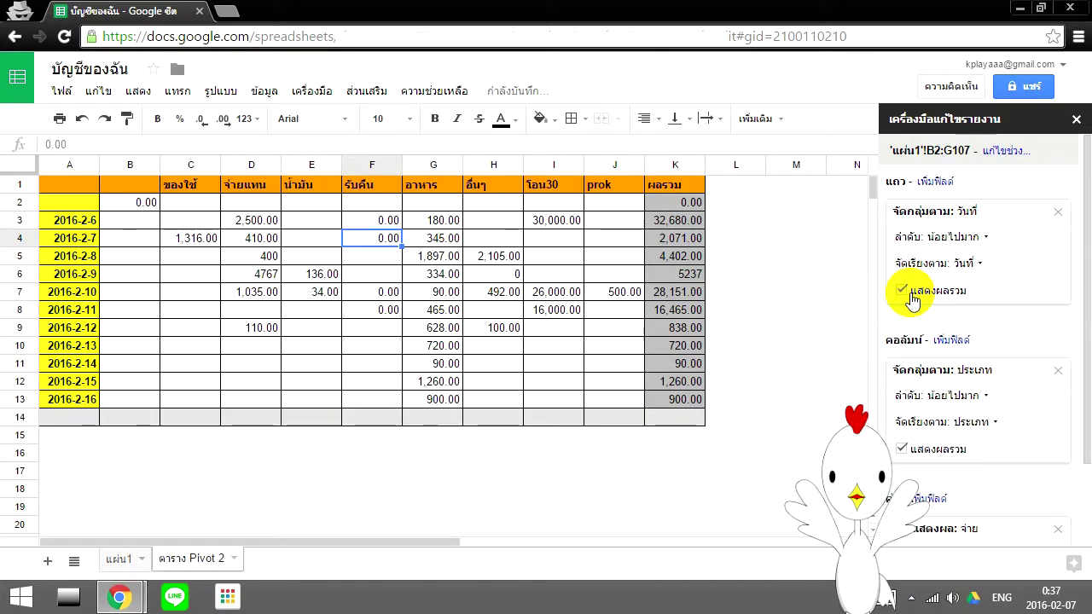
{"action": "left_click", "coordinate": [981, 244]}
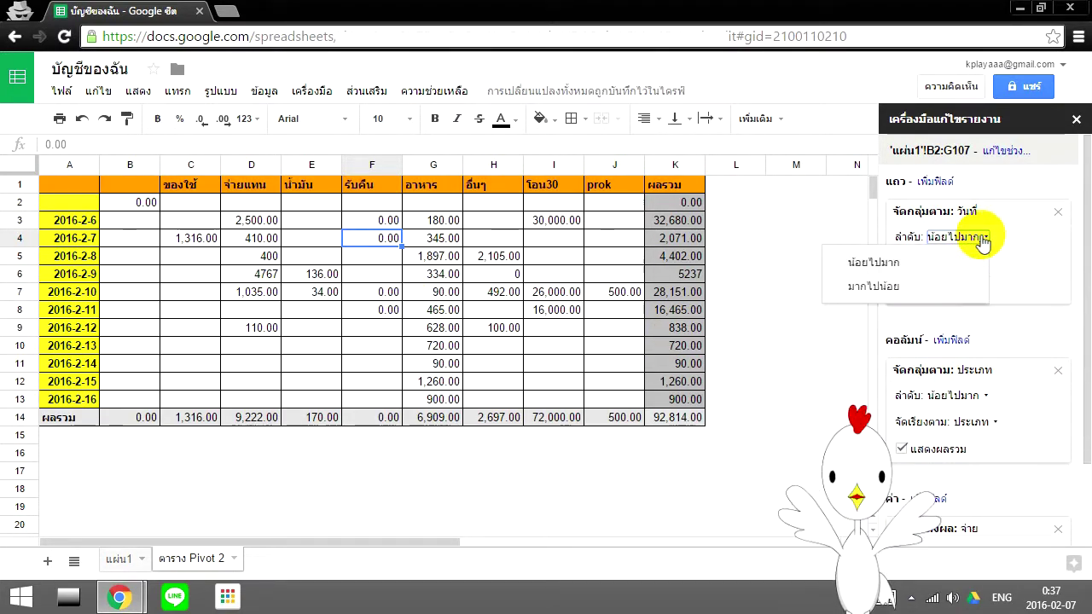
{"action": "left_click", "coordinate": [917, 284]}
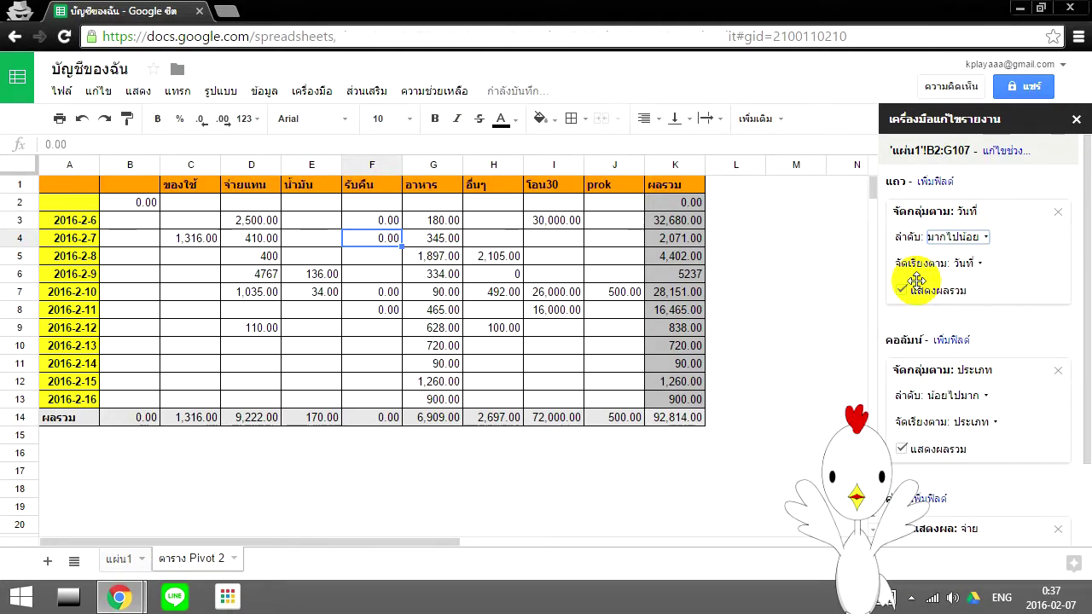
{"action": "left_click", "coordinate": [956, 237]}
{"action": "left_click", "coordinate": [874, 262]}
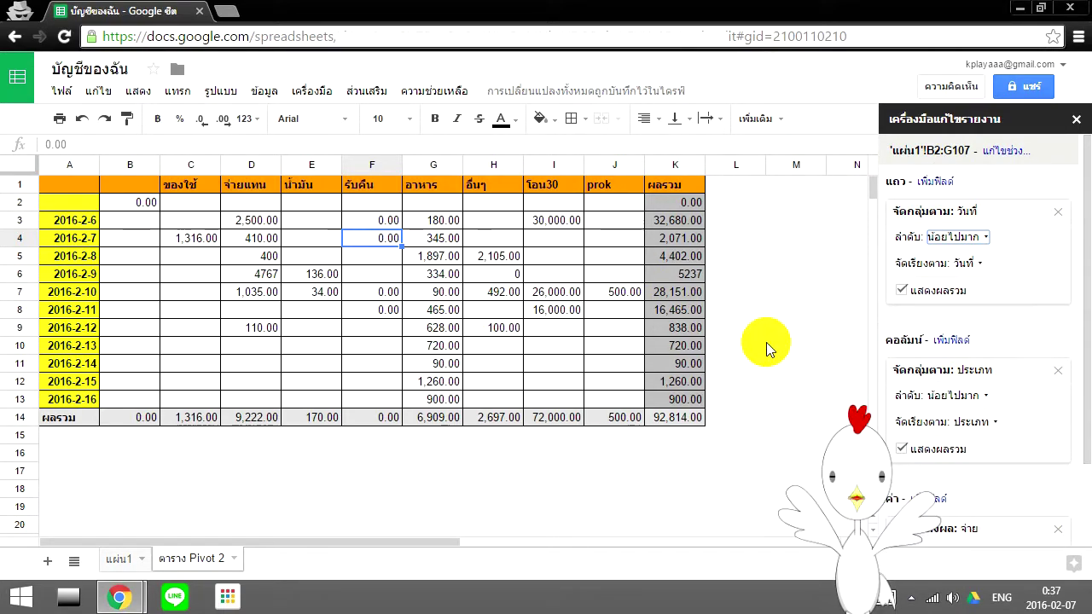
{"action": "scroll", "coordinate": [1079, 342], "scroll_direction": "down", "scroll_amount": 2}
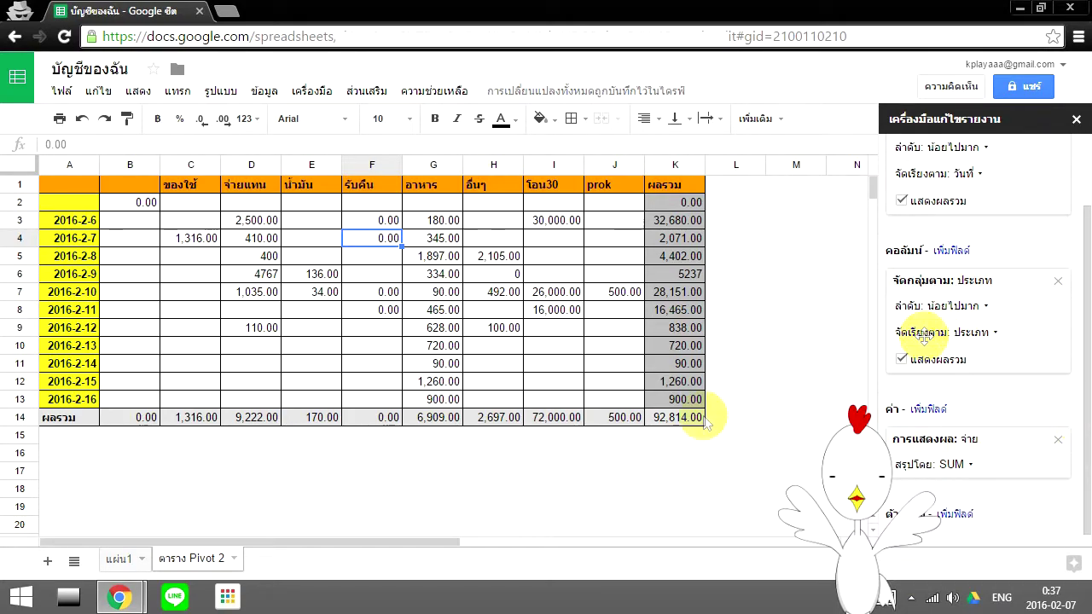
{"action": "left_click", "coordinate": [609, 184]}
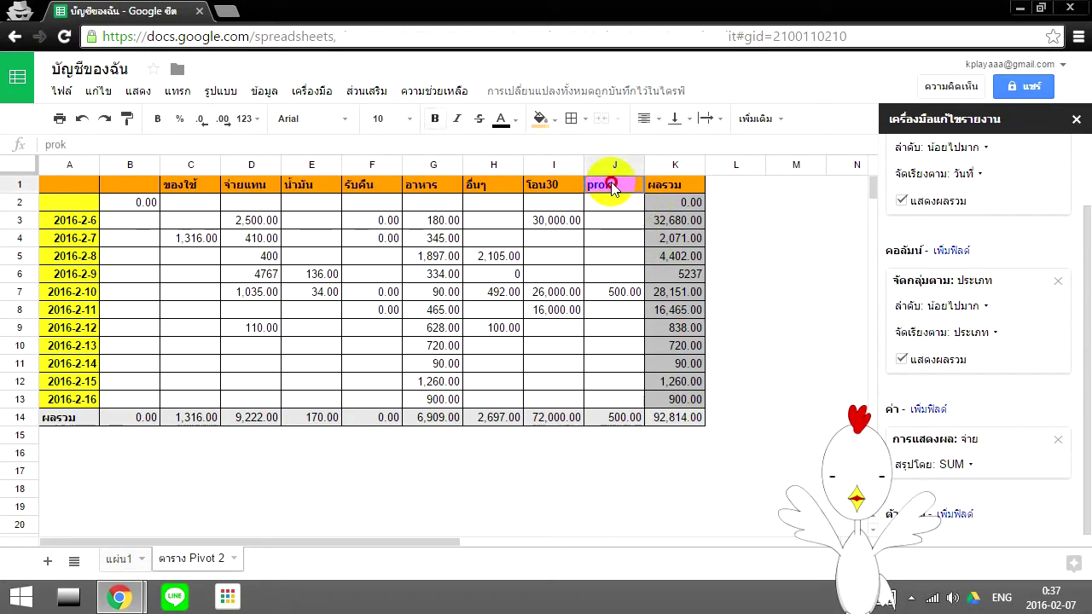